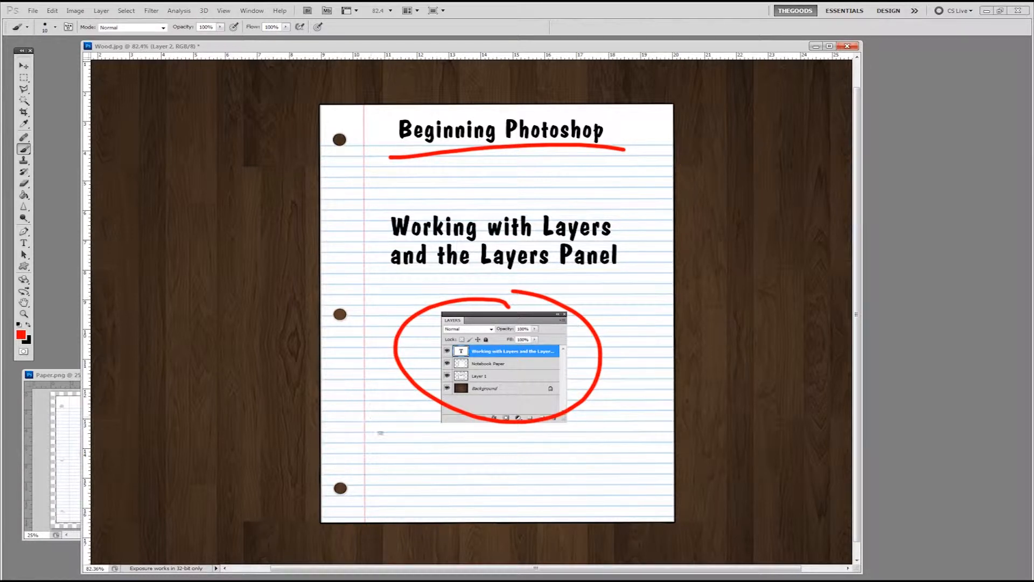
Handwrite "F7" in red near the bottom of the notebook page and display the Layers panel beside the page
mouse_move(377, 494)
mouse_down()
mouse_move(392, 460)
mouse_move(416, 511)
mouse_up()
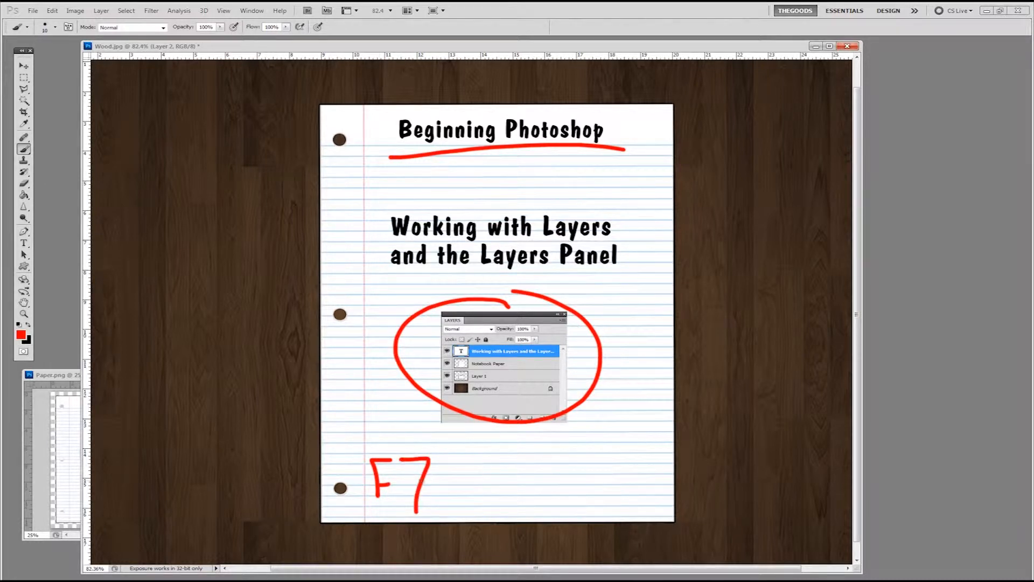
key(F7)
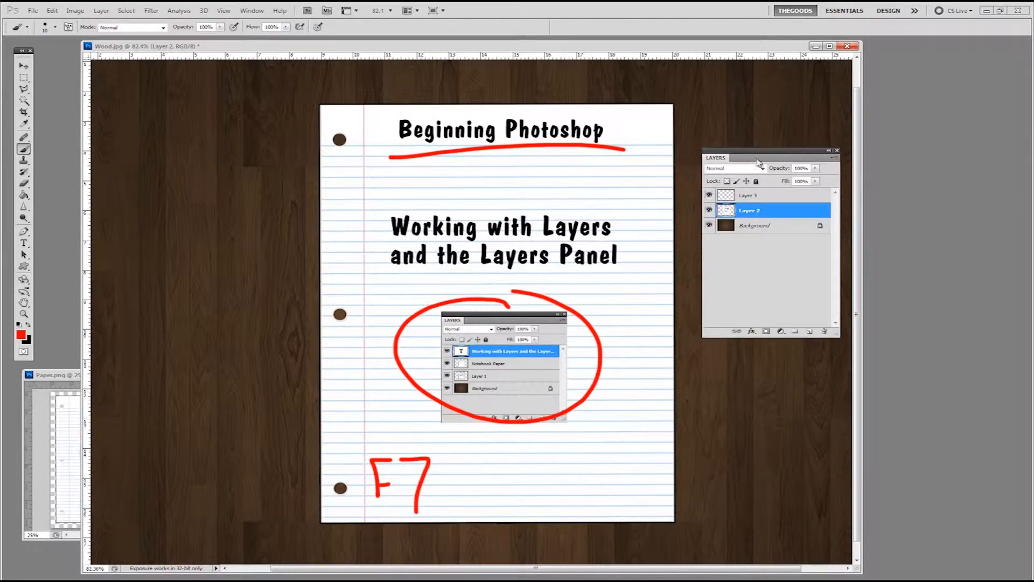
key(F7)
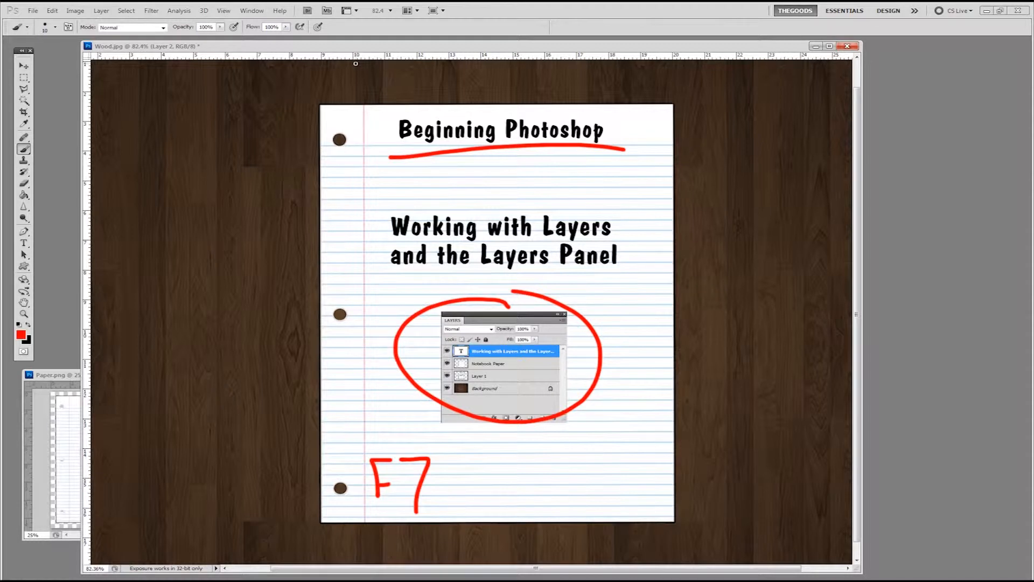
click(253, 11)
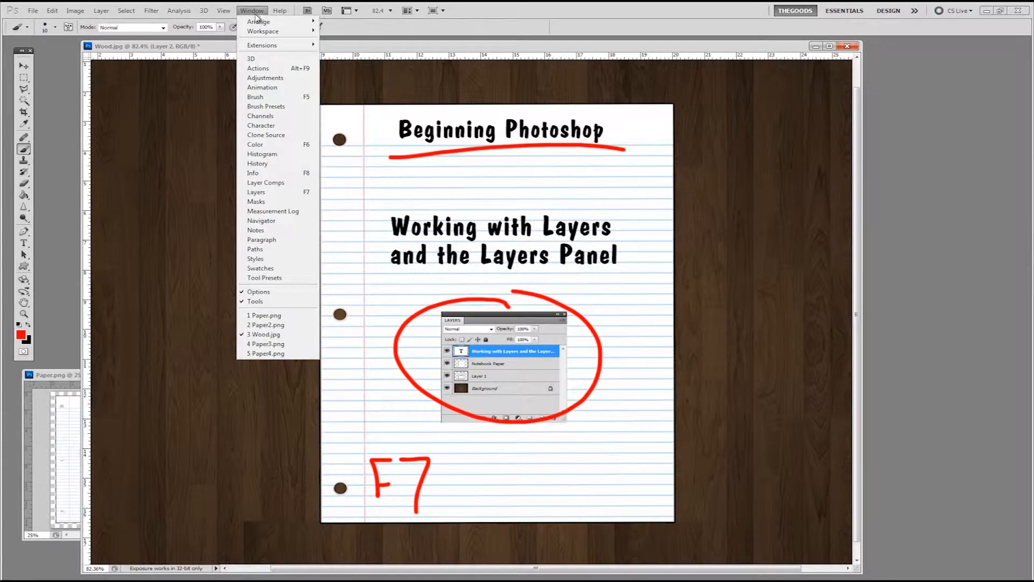
click(315, 193)
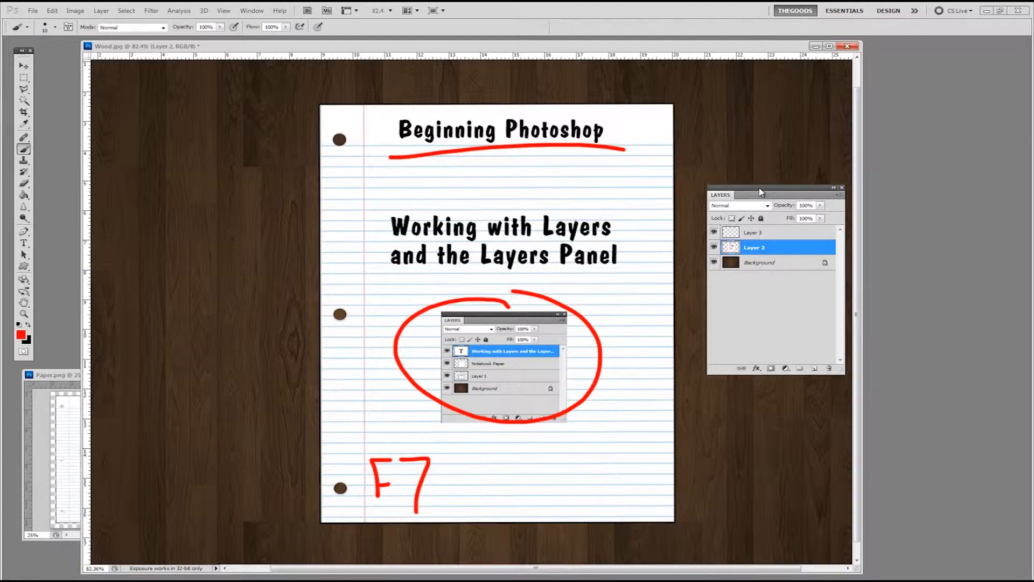
drag(760, 192, 756, 193)
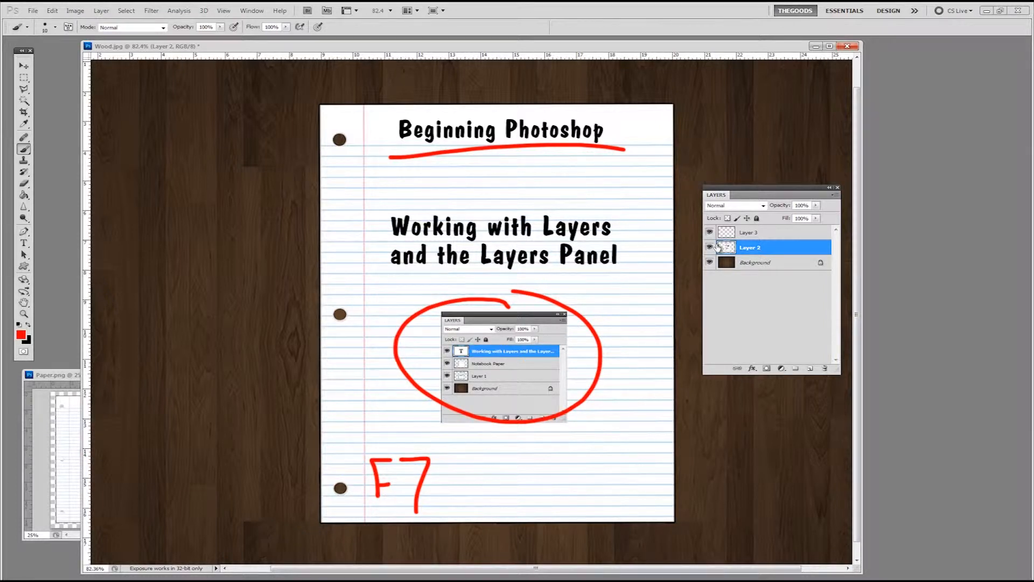
Move the notebook page on Layer 2 slightly left and up, and hide Layer 2
key(v)
drag(621, 271, 588, 262)
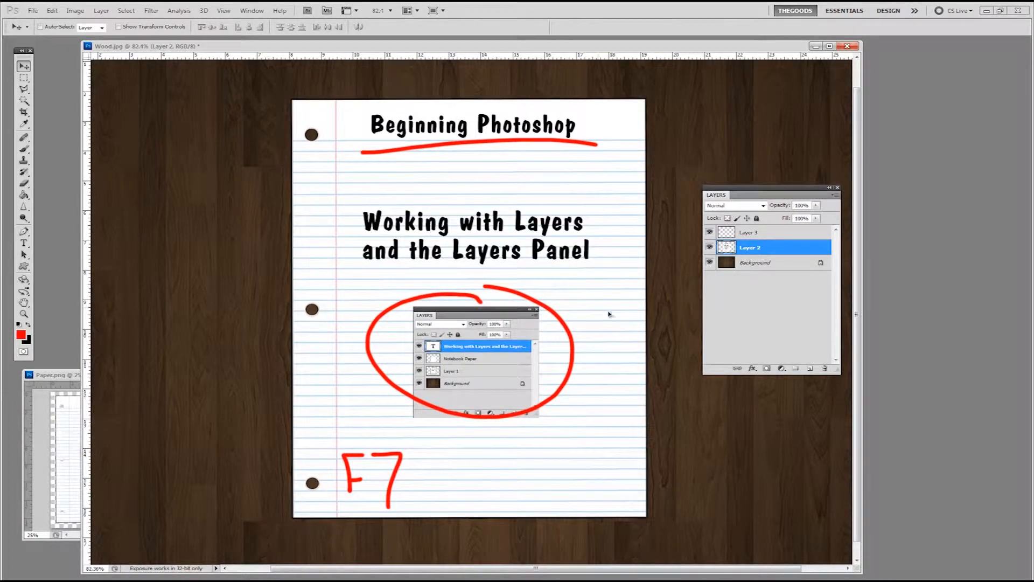
mouse_move(602, 300)
mouse_down()
mouse_move(506, 306)
mouse_move(612, 298)
mouse_up()
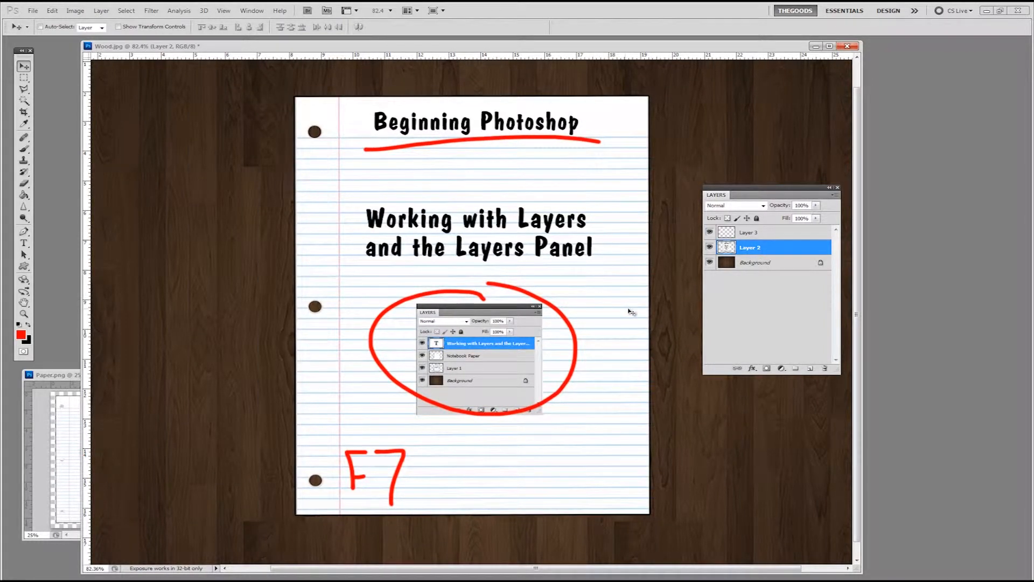
click(710, 248)
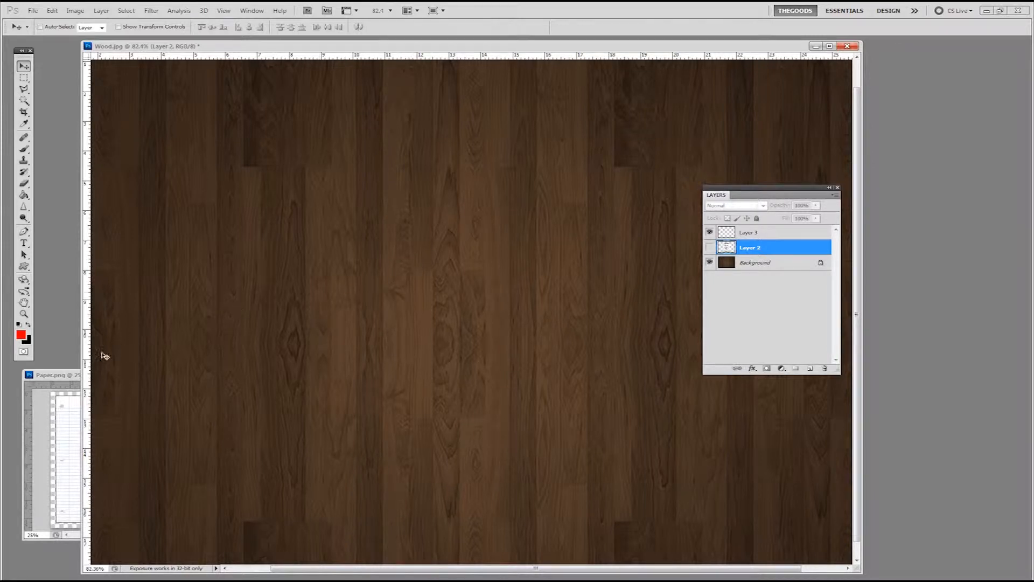
Bring Paper.png to the front fitted to the screen, and arrange its window and the Layers panel side by side
click(61, 376)
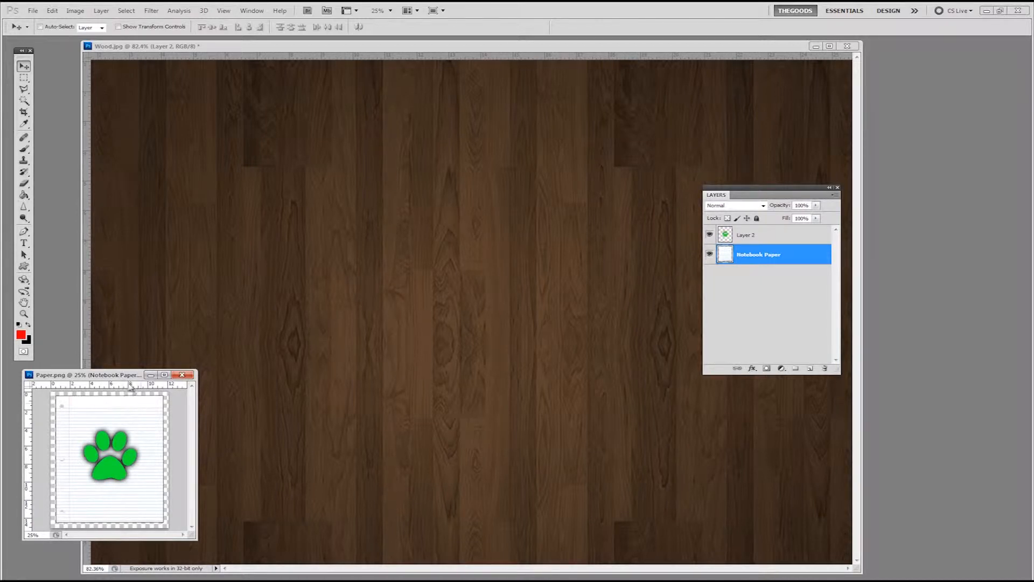
double_click(24, 303)
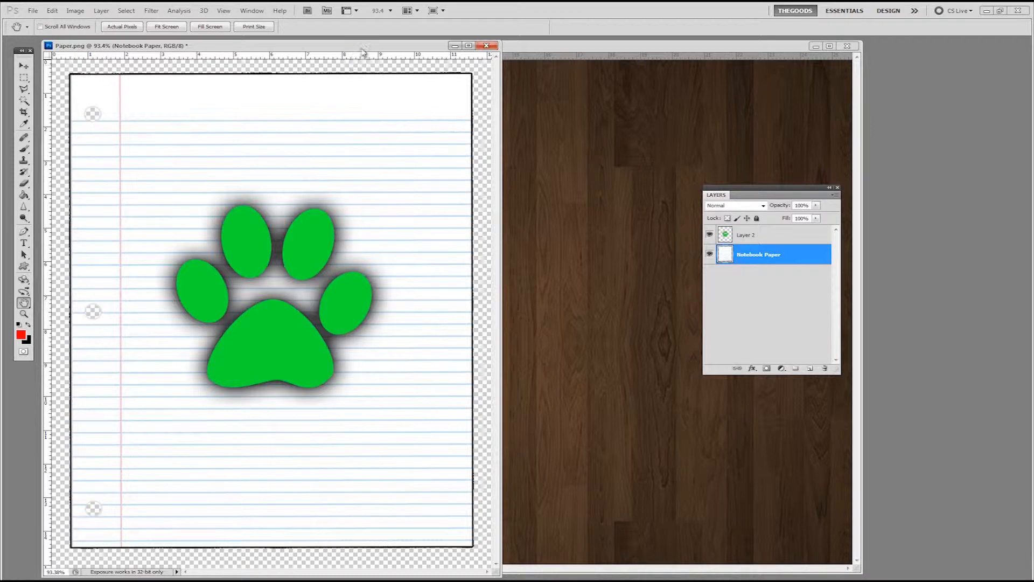
drag(376, 47, 407, 59)
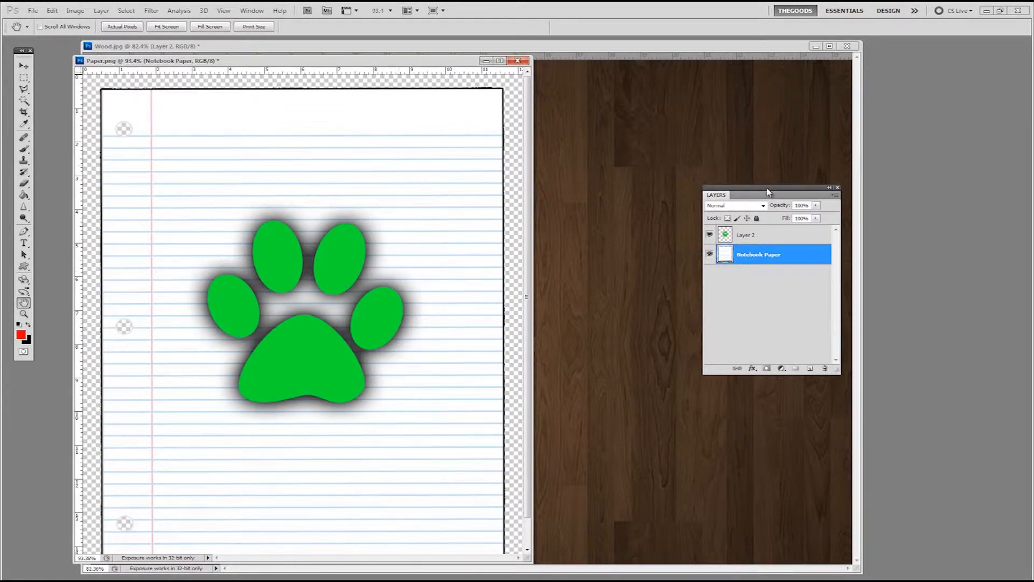
drag(767, 189, 746, 192)
drag(651, 193, 648, 189)
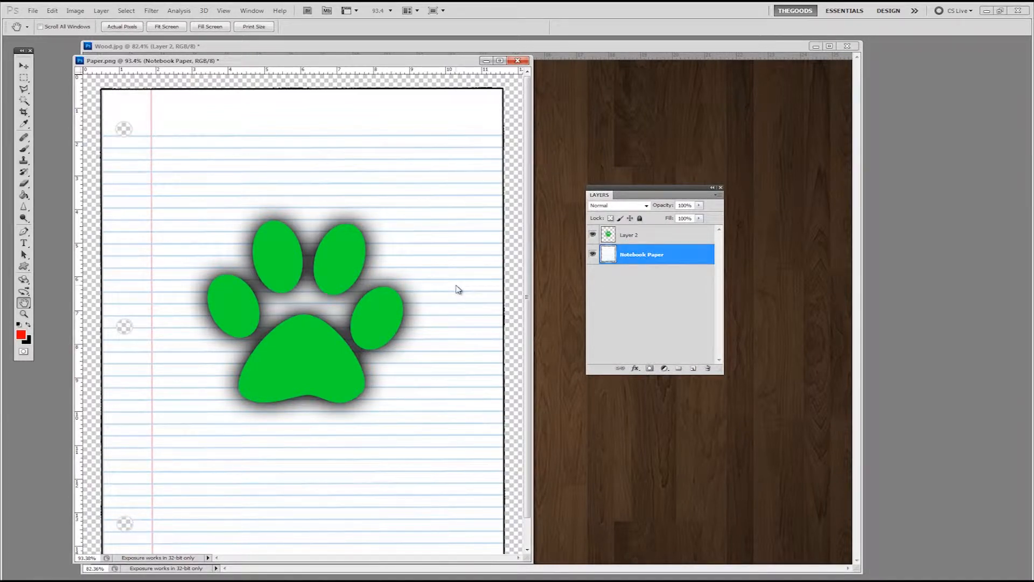
Move the Notebook Paper layer slightly up and right, and shift the green paw on Layer 2 slightly right
key(v)
mouse_move(455, 281)
mouse_down()
mouse_move(464, 275)
mouse_move(426, 272)
mouse_move(458, 271)
mouse_up()
click(655, 235)
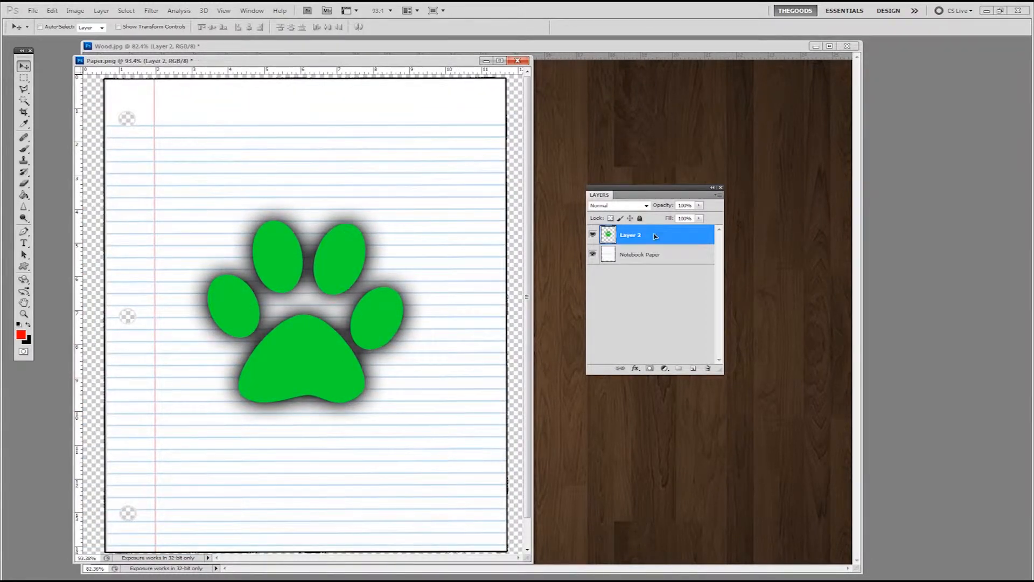
mouse_move(303, 351)
mouse_down()
mouse_move(335, 352)
mouse_move(297, 340)
mouse_move(328, 325)
mouse_move(290, 338)
mouse_move(315, 335)
mouse_move(309, 350)
mouse_move(317, 348)
mouse_move(304, 344)
mouse_up()
click(638, 259)
mouse_move(463, 258)
mouse_down()
mouse_move(478, 256)
mouse_move(464, 245)
mouse_up()
click(699, 232)
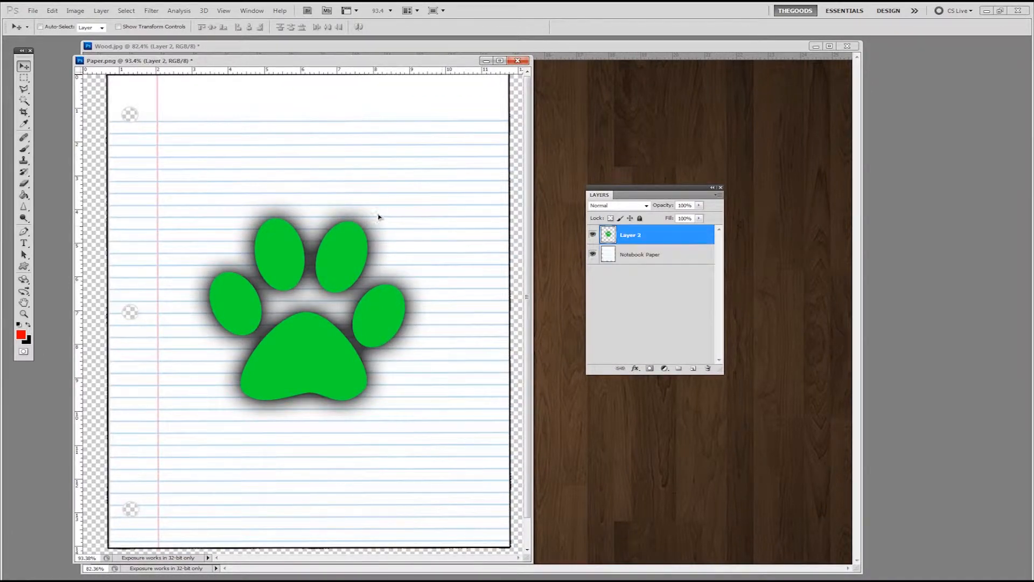
mouse_move(397, 219)
mouse_down()
mouse_move(383, 212)
mouse_move(401, 219)
mouse_up()
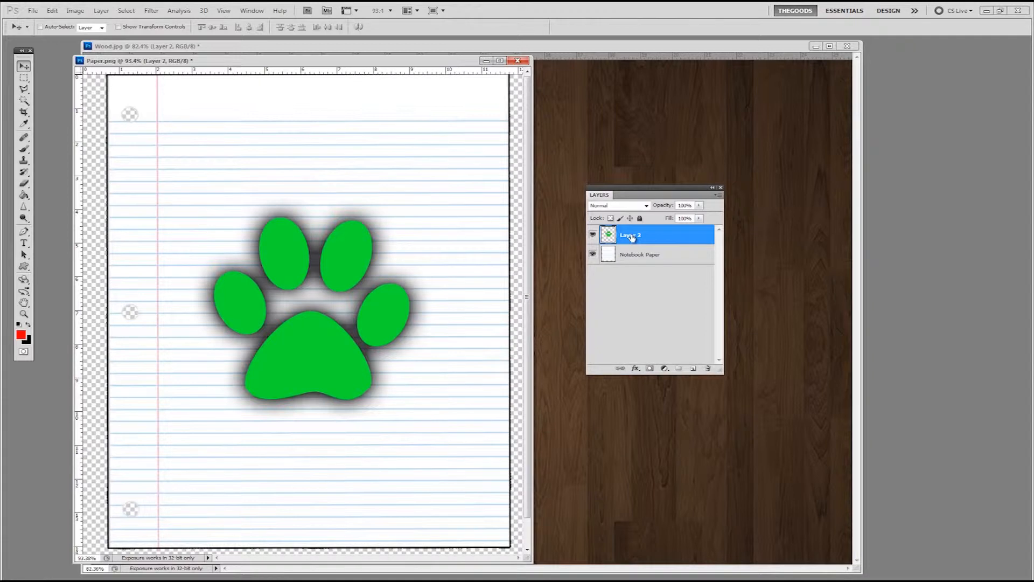
right_click(672, 238)
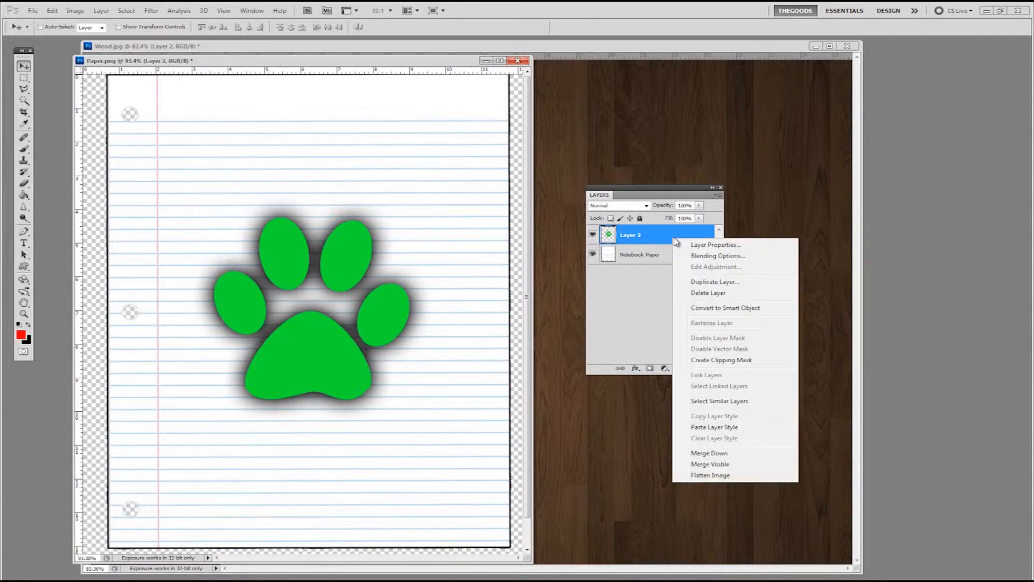
click(709, 246)
text(PawPrint)
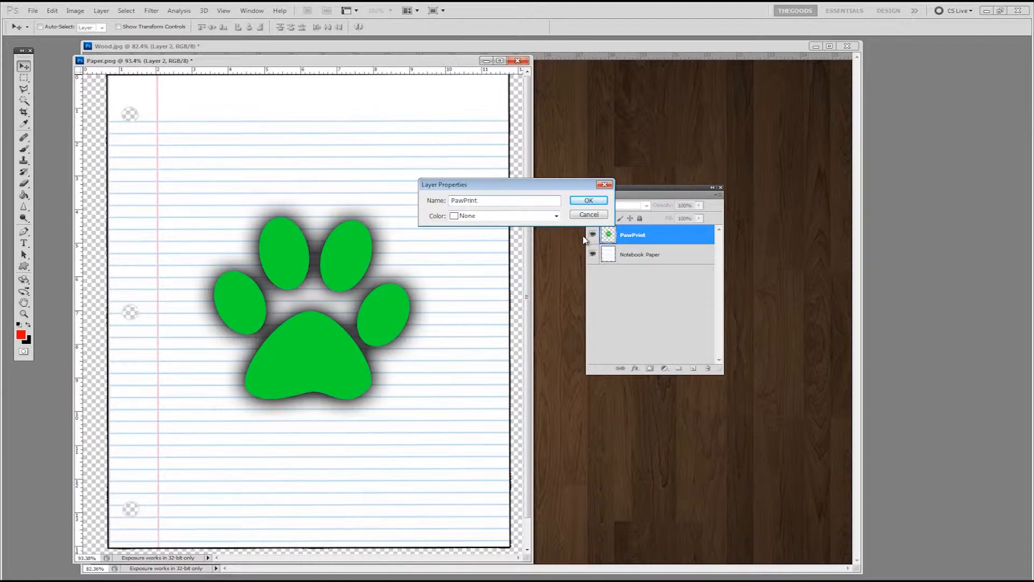
key(Escape)
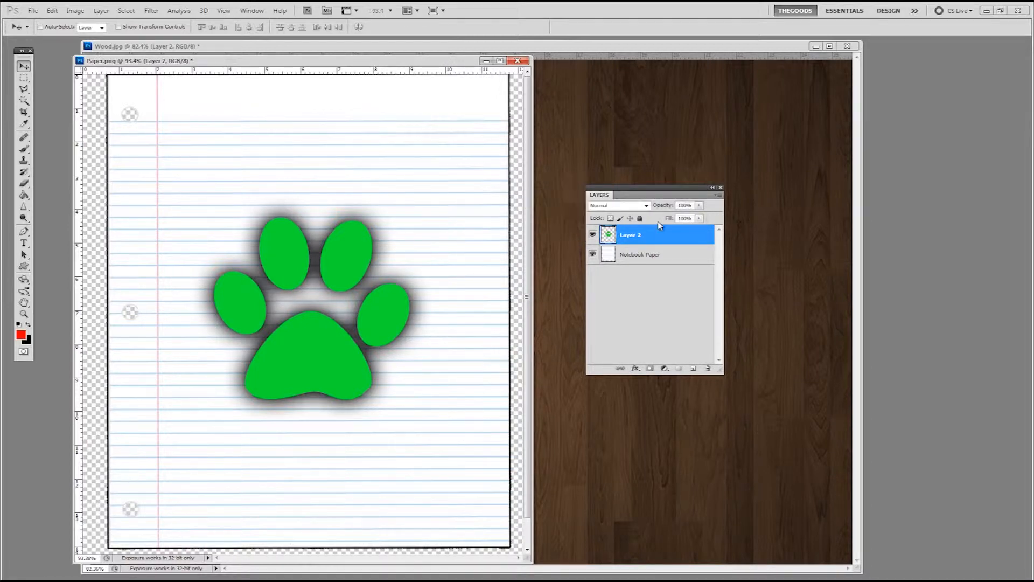
Rename the green paw's layer, Layer 2, as PawPrint
double_click(627, 237)
text(PawPrint)
key(Return)
Toggle the Layers panel off and on, and hide and show the PawPrint and Notebook Paper layers
key(F7)
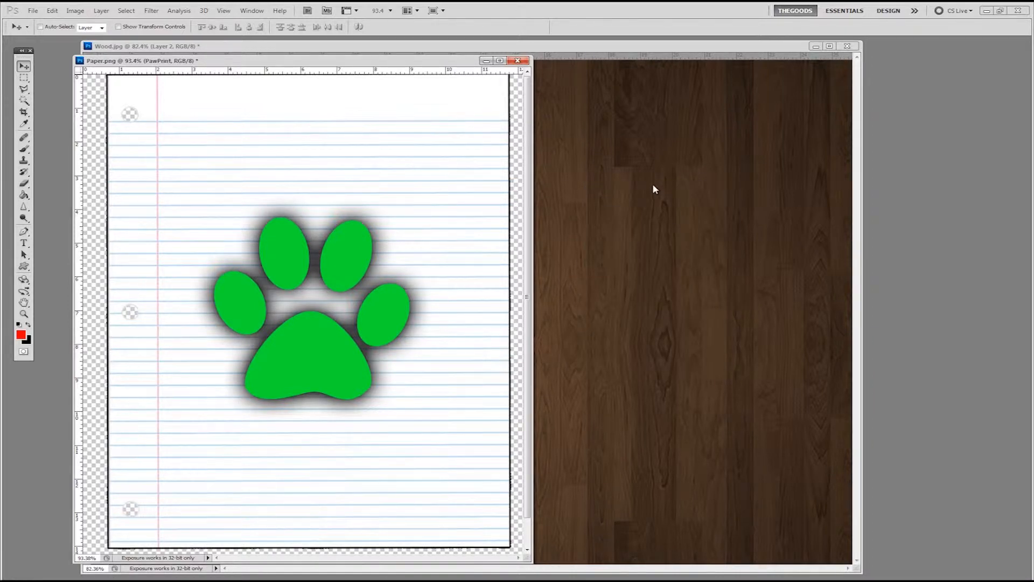
key(F7)
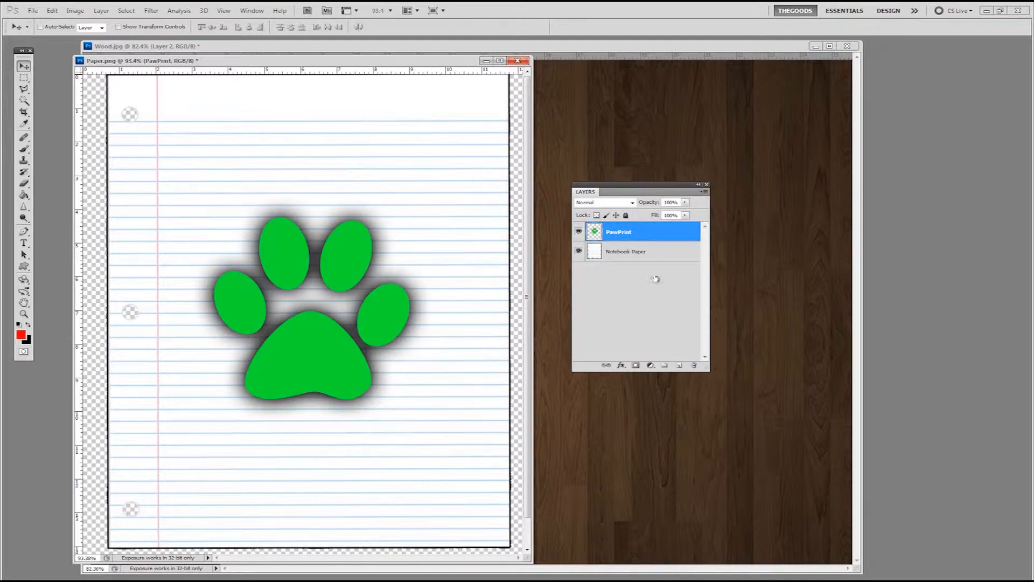
click(579, 232)
click(580, 233)
click(580, 251)
click(580, 252)
click(579, 251)
click(578, 233)
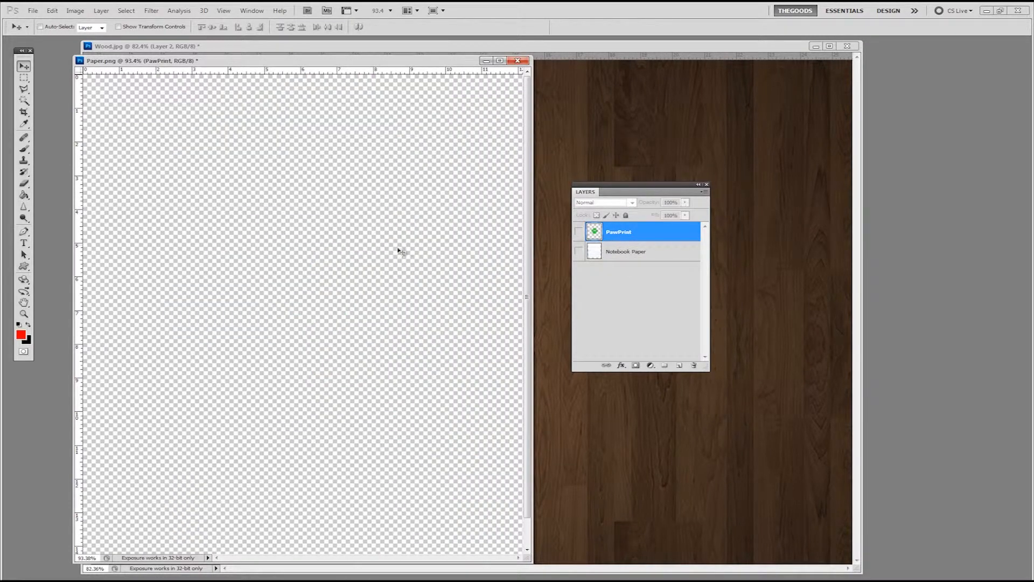
click(579, 252)
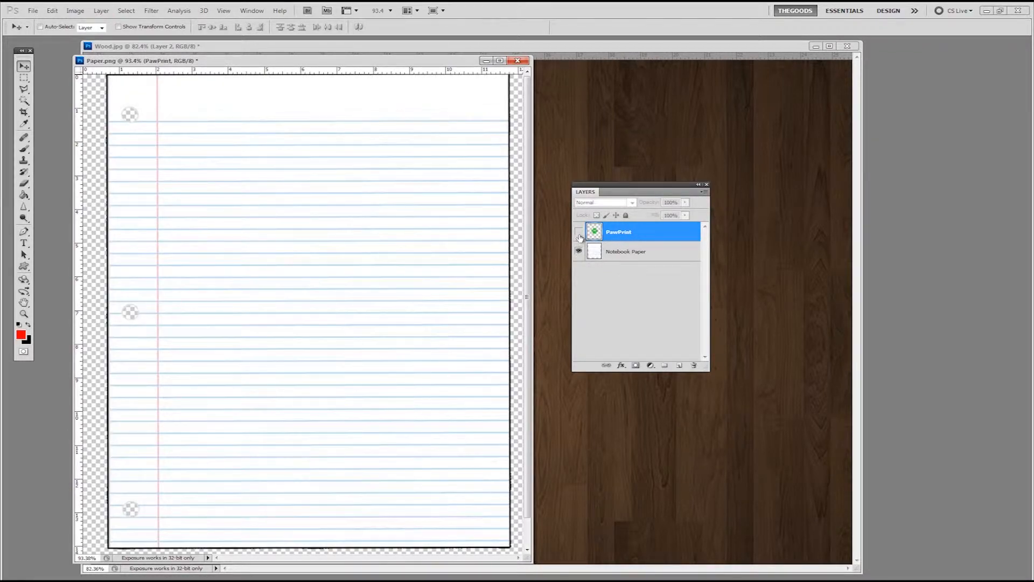
click(579, 232)
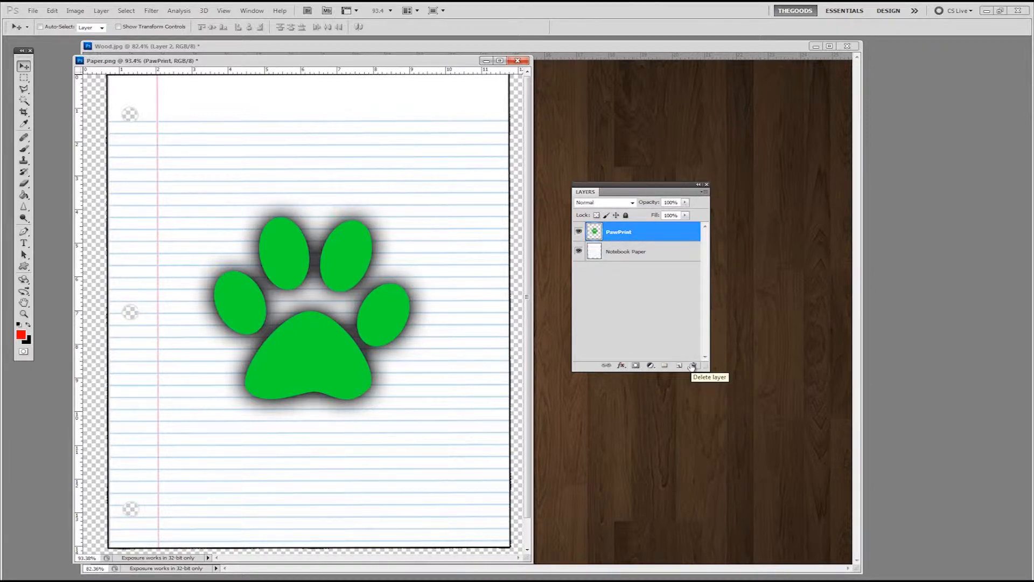
Delete the PawPrint layer and undo the deletion, trying both ways of deleting a layer
click(658, 253)
click(660, 236)
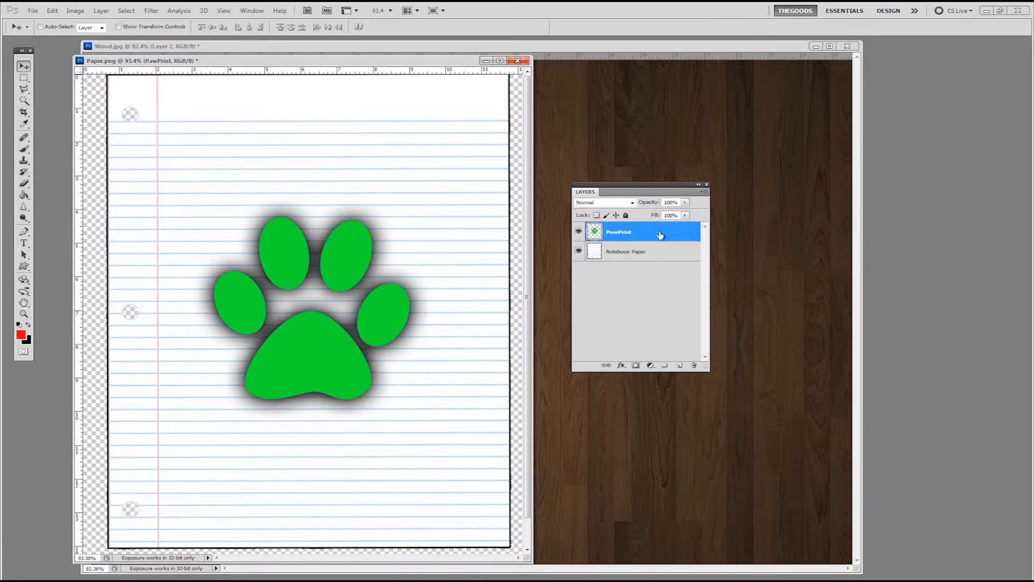
click(694, 365)
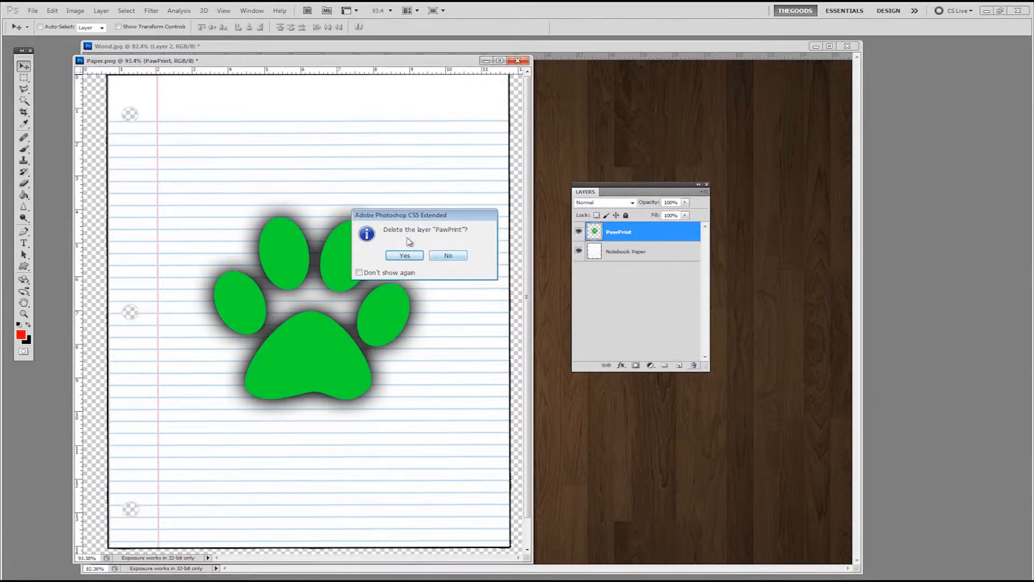
click(413, 256)
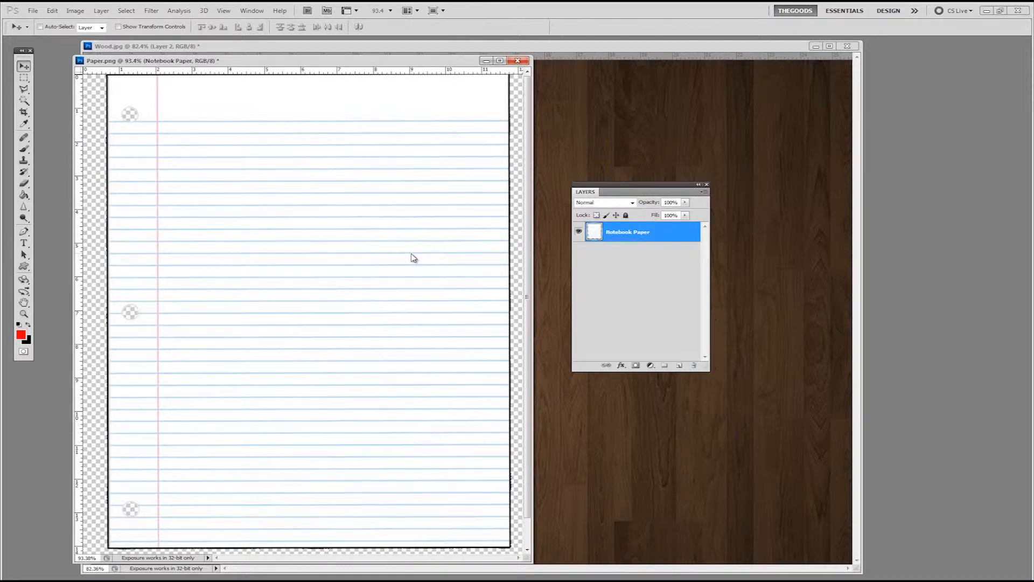
key(ctrl+z)
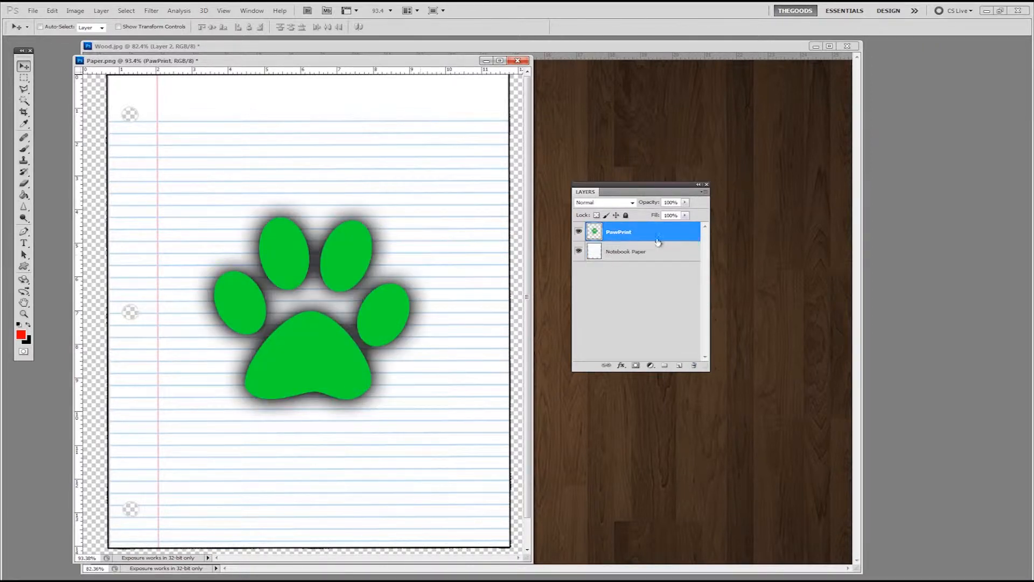
drag(680, 236, 693, 363)
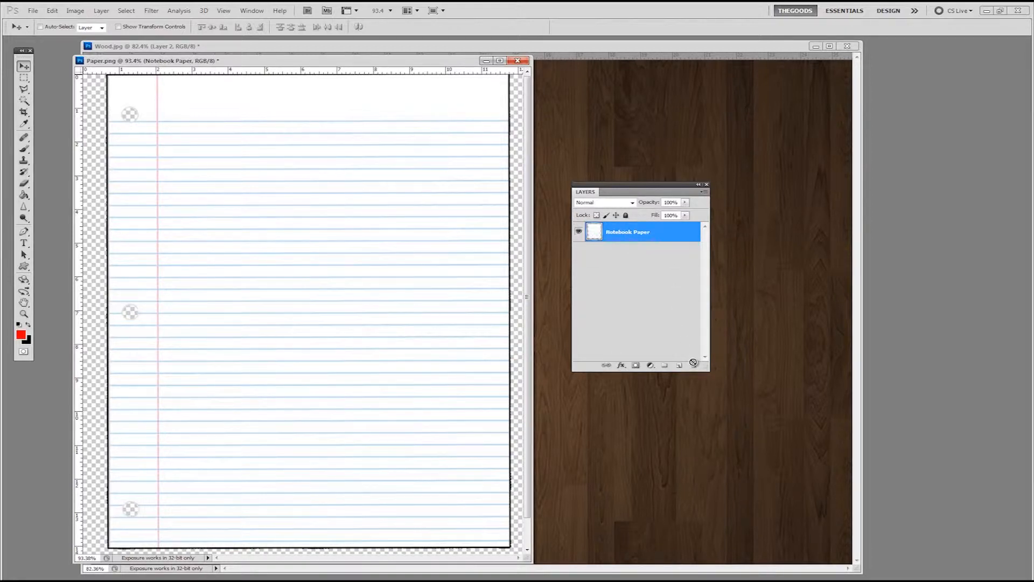
key(ctrl+z)
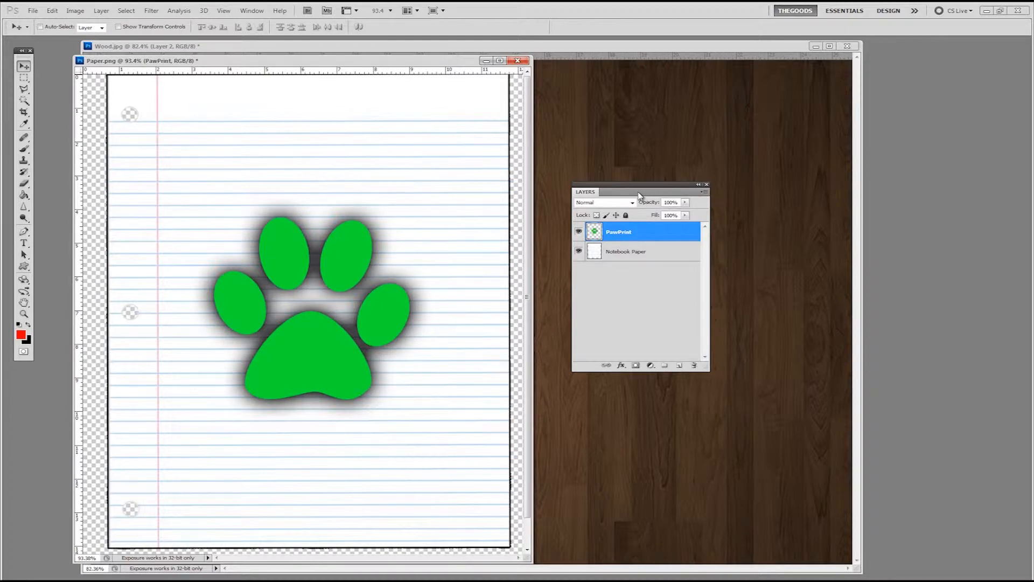
Create a layer above PawPrint and name it New Layer
click(680, 365)
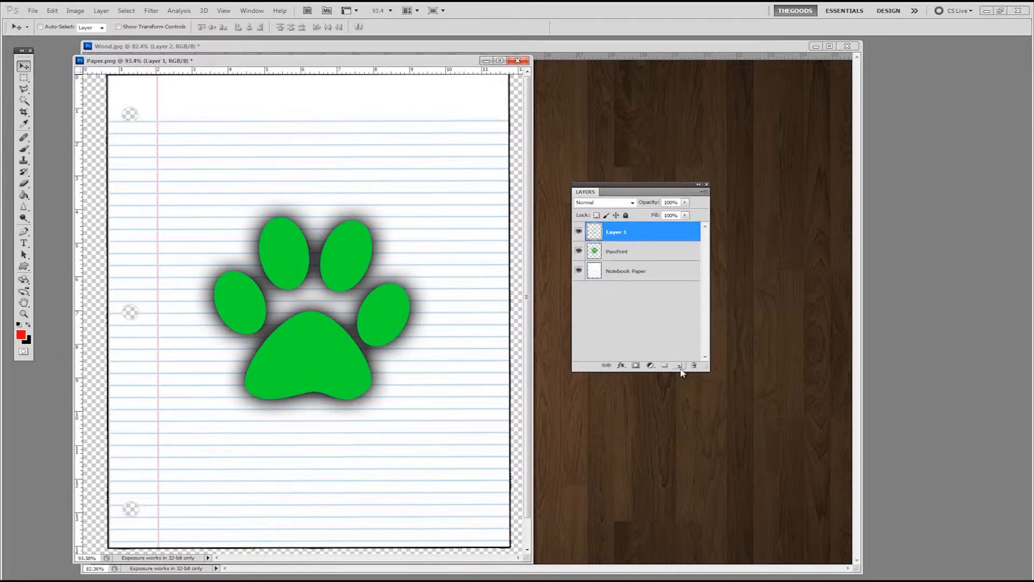
double_click(622, 233)
text(New Layer)
click(649, 239)
Paint a jagged red brush stroke above and beside the paw on New Layer, and move the stroke slightly right
key(b)
mouse_move(203, 147)
mouse_down()
mouse_move(355, 175)
mouse_move(410, 225)
mouse_move(440, 298)
mouse_up()
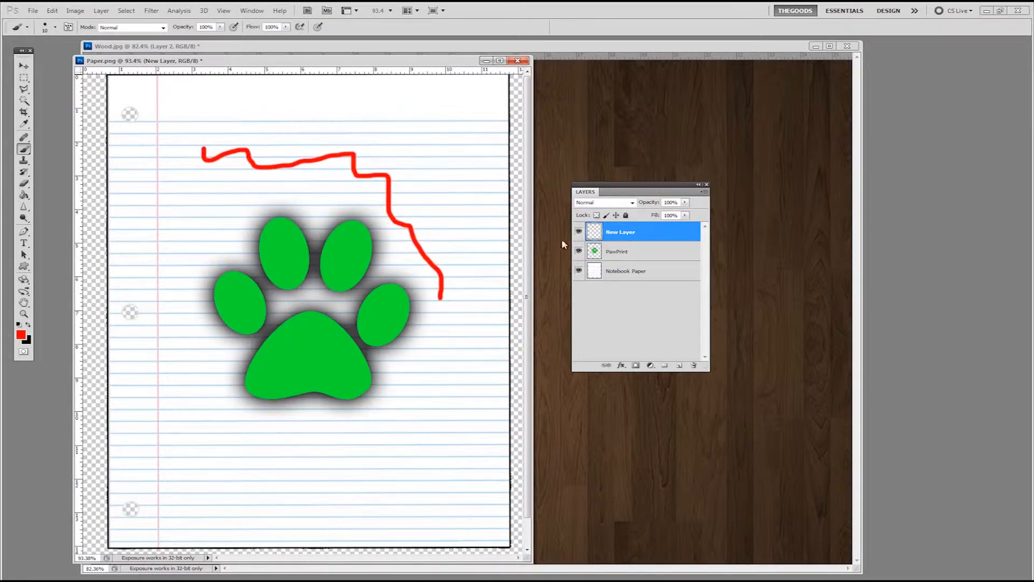
click(579, 232)
click(579, 231)
key(v)
mouse_move(354, 145)
mouse_down()
mouse_move(358, 210)
mouse_move(335, 293)
mouse_move(339, 198)
mouse_move(353, 154)
mouse_move(361, 162)
mouse_up()
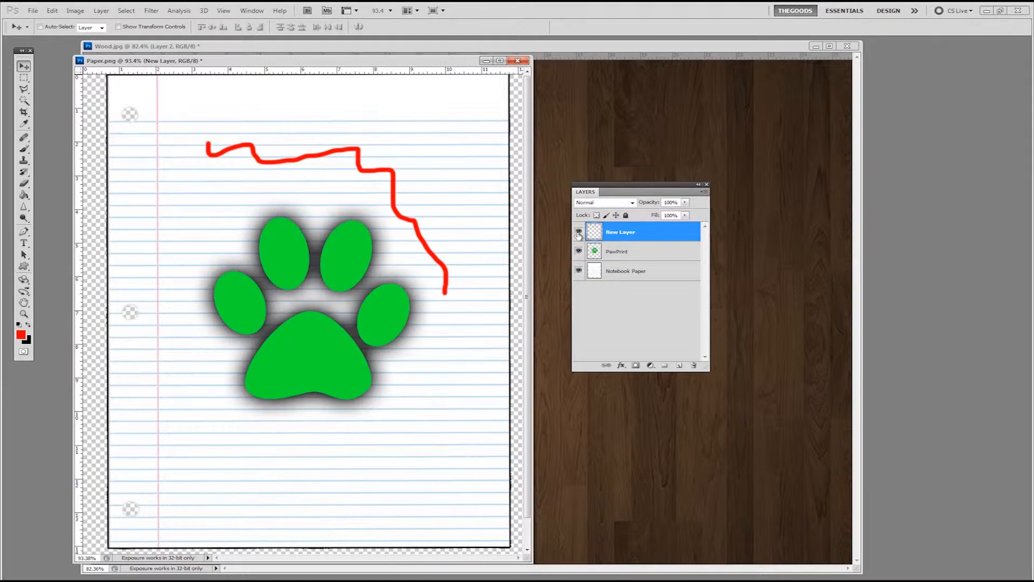
Toggle layer visibility to check the red stroke's layer, and delete New Layer
click(579, 232)
click(579, 252)
click(579, 232)
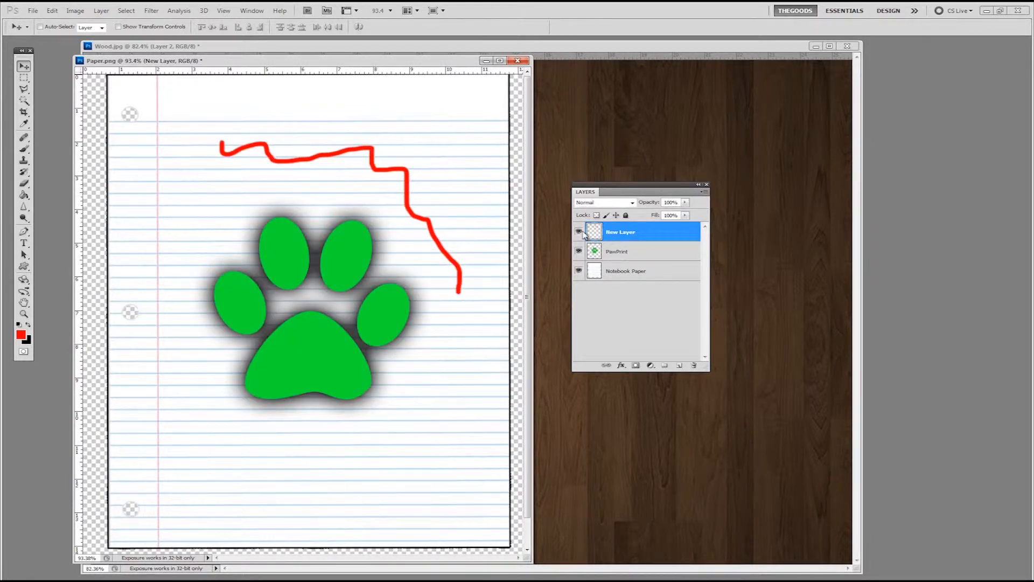
drag(678, 238, 695, 366)
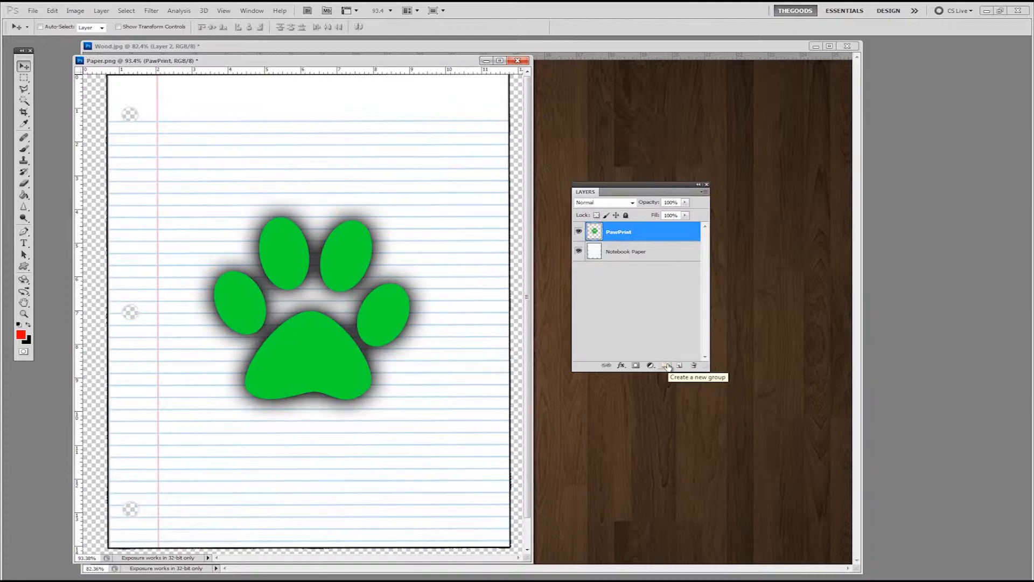
Create a layer group named All and move the PawPrint and Notebook Paper layers into it
click(667, 366)
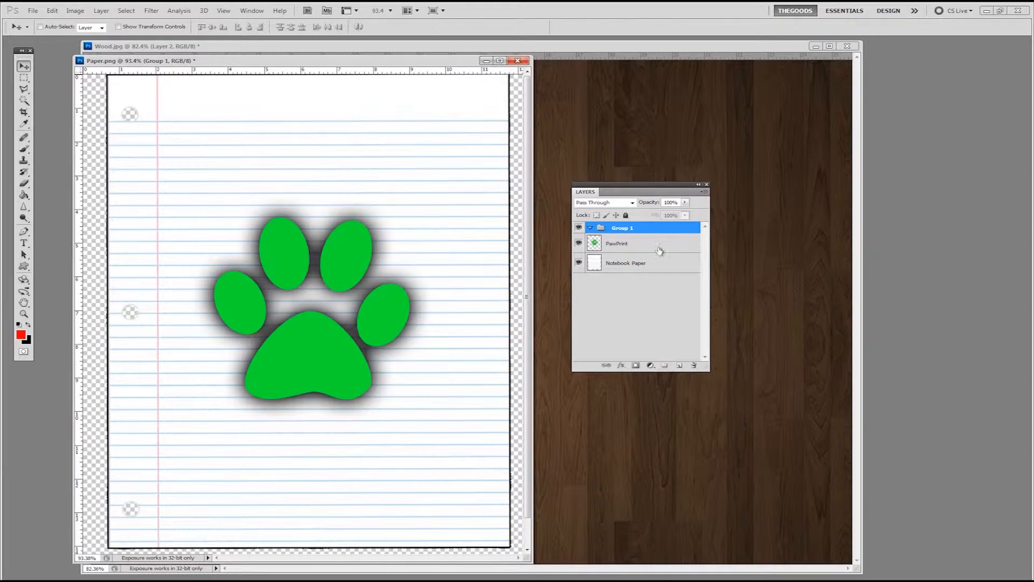
double_click(623, 228)
text(All)
key(Return)
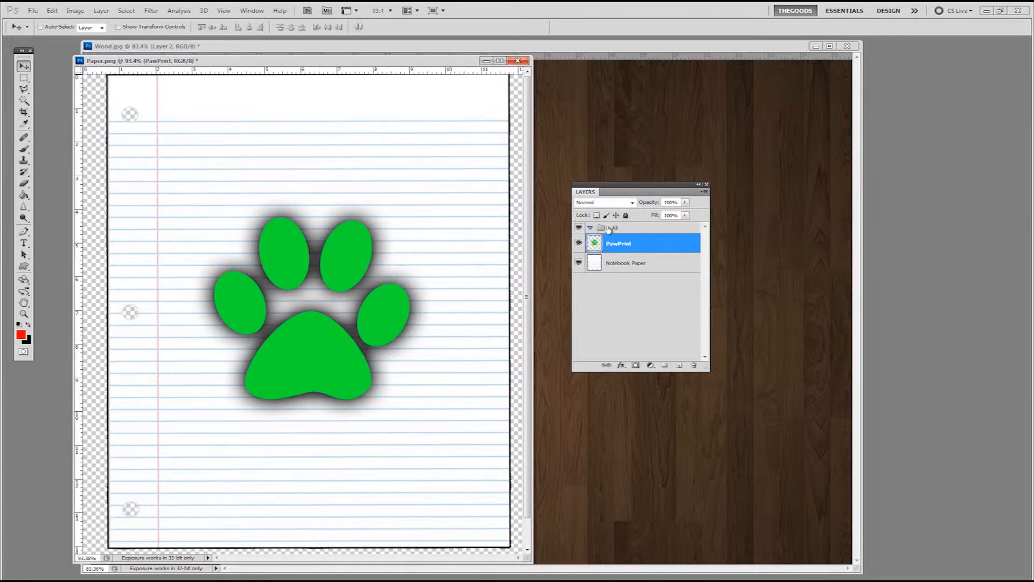
click(649, 243)
drag(623, 229, 616, 229)
drag(658, 265, 603, 229)
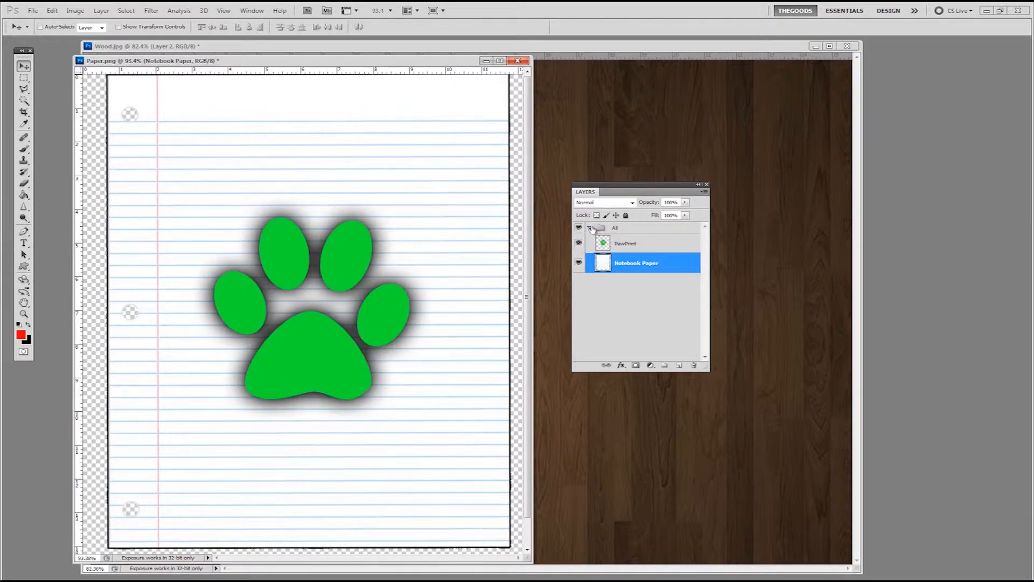
Collapse and expand the All group, and remove the group while keeping its two layers
click(591, 228)
click(590, 228)
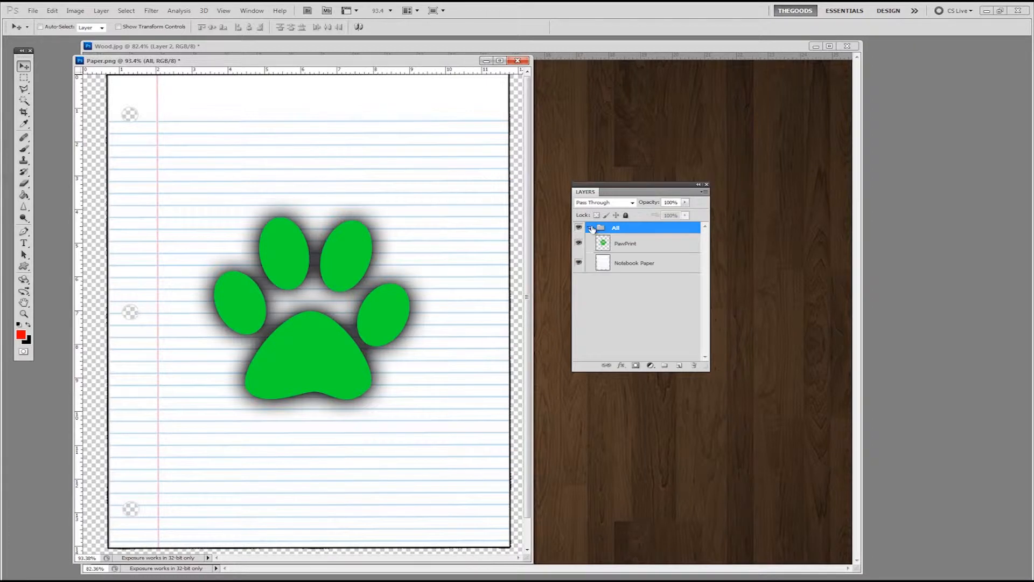
click(590, 228)
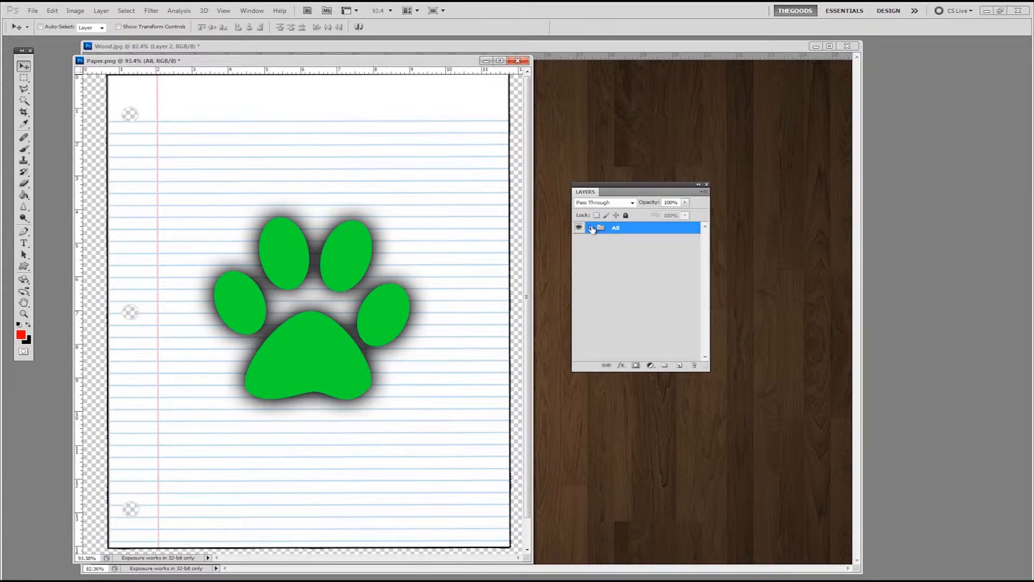
click(591, 228)
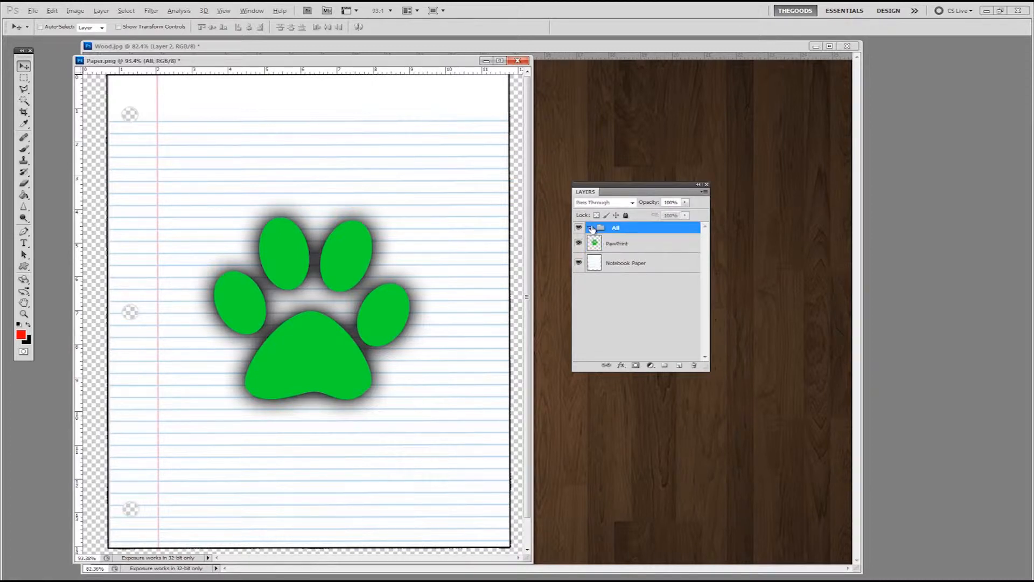
key(ctrl+shift+g)
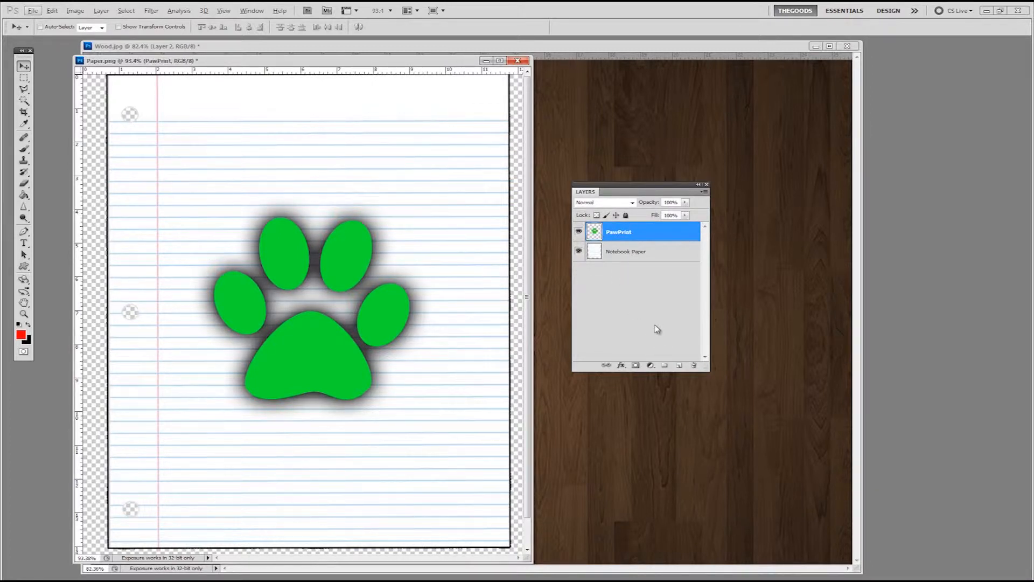
Add an Exposure adjustment layer above PawPrint with exposure -1.08 and offset -0.0340
click(650, 365)
click(652, 366)
click(651, 366)
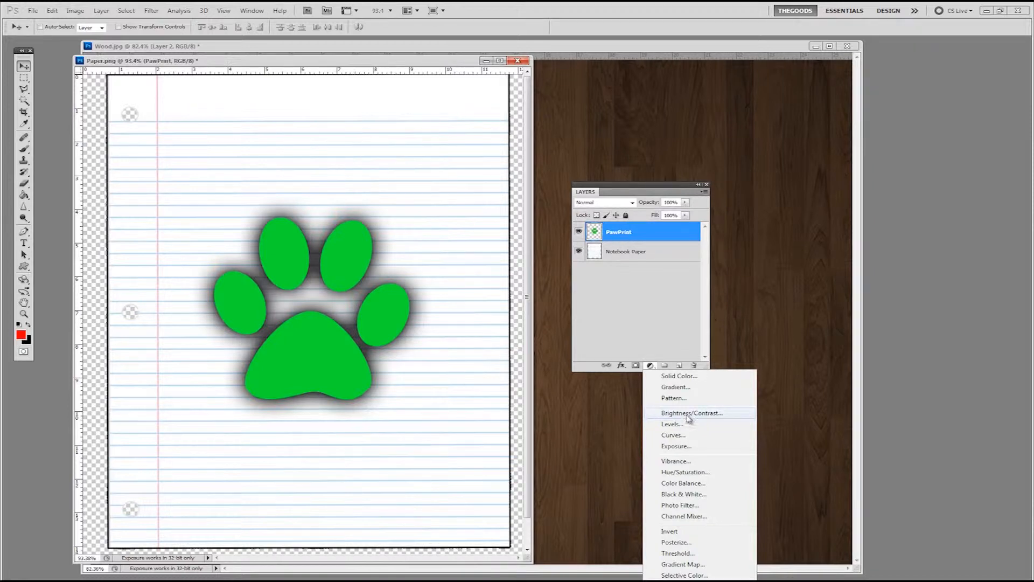
click(679, 451)
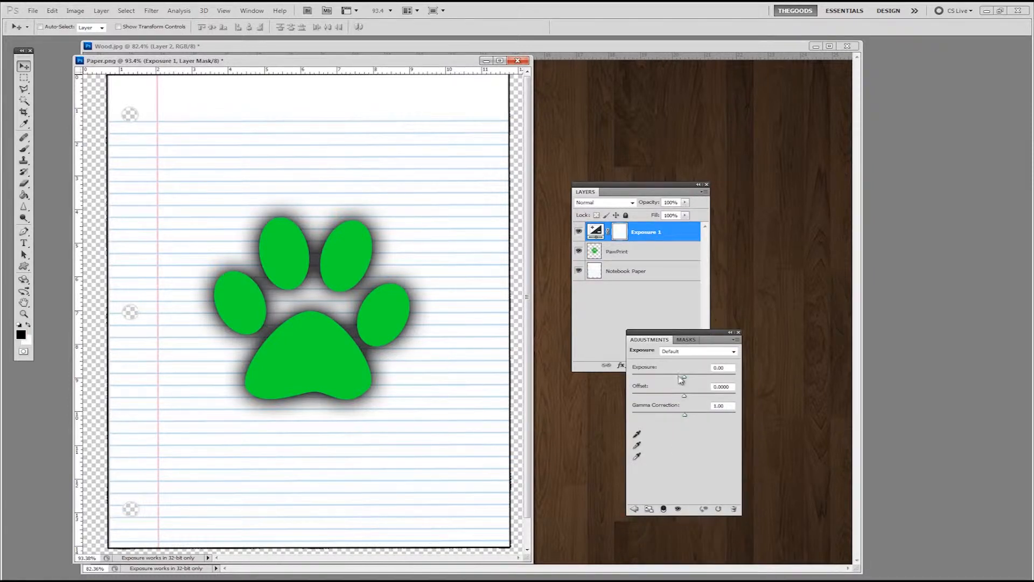
mouse_move(687, 382)
mouse_down()
mouse_move(711, 385)
mouse_move(672, 389)
mouse_move(697, 393)
mouse_move(680, 395)
mouse_up()
Move the Exposure adjustment layer between PawPrint and Notebook Paper, and set its exposure to -0.52
drag(680, 231, 682, 254)
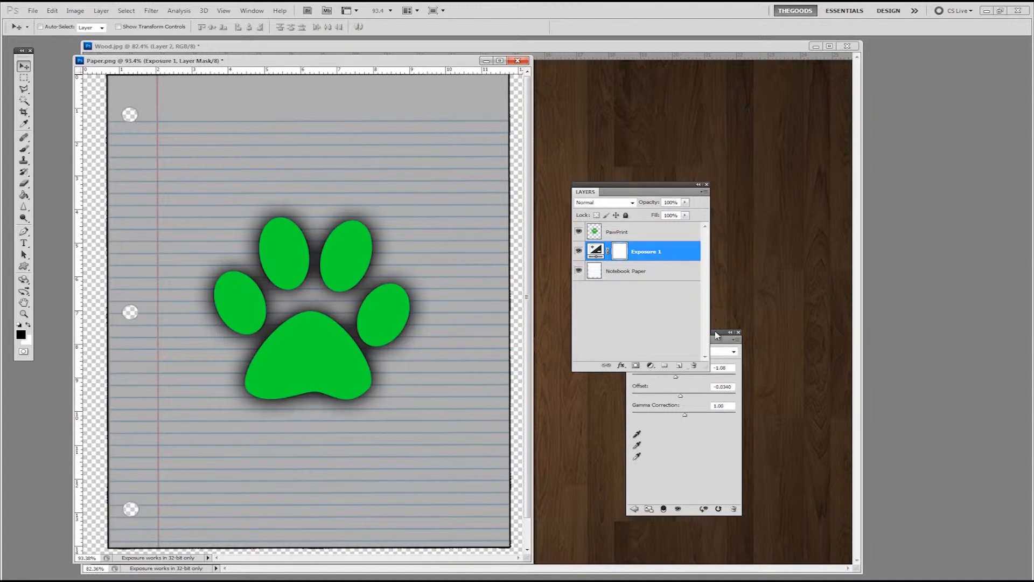
click(738, 333)
drag(755, 362, 755, 362)
mouse_move(713, 407)
mouse_down()
mouse_move(726, 408)
mouse_move(697, 408)
mouse_move(718, 409)
mouse_up()
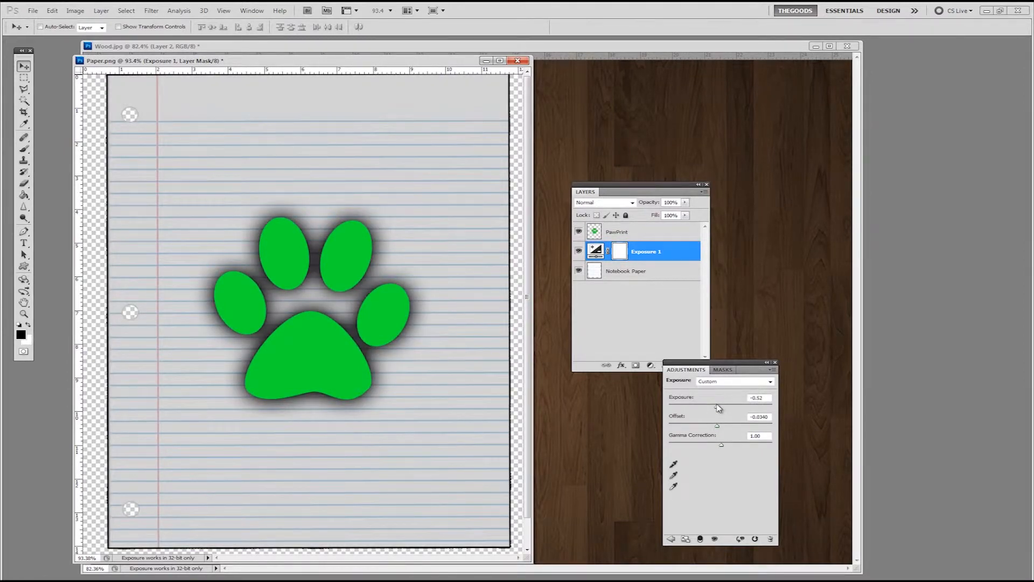
Undo the Exposure adjustment layer and its changes, and close the adjustment settings
click(642, 193)
key(ctrl+alt+z)
key(ctrl+alt+z)
key(ctrl+alt+z)
key(ctrl+alt+z)
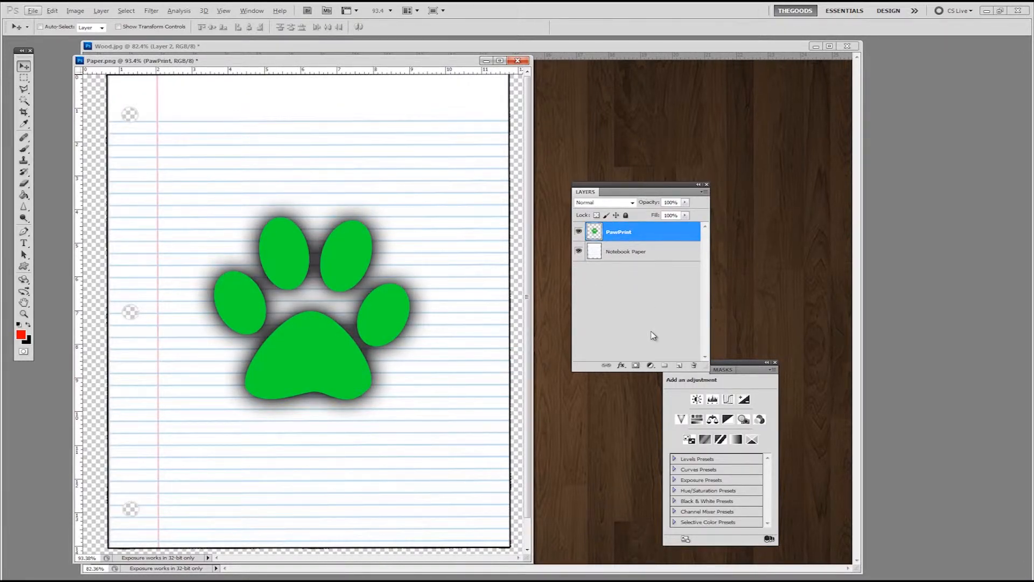
click(775, 362)
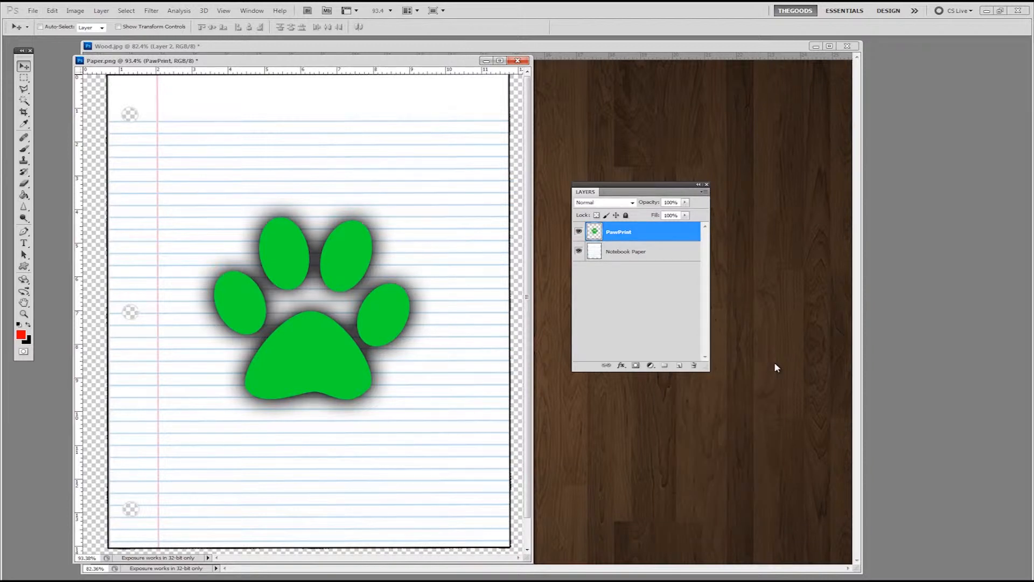
Add a layer mask to PawPrint and paint black with the Brush over the paw's upper-left toe
click(636, 366)
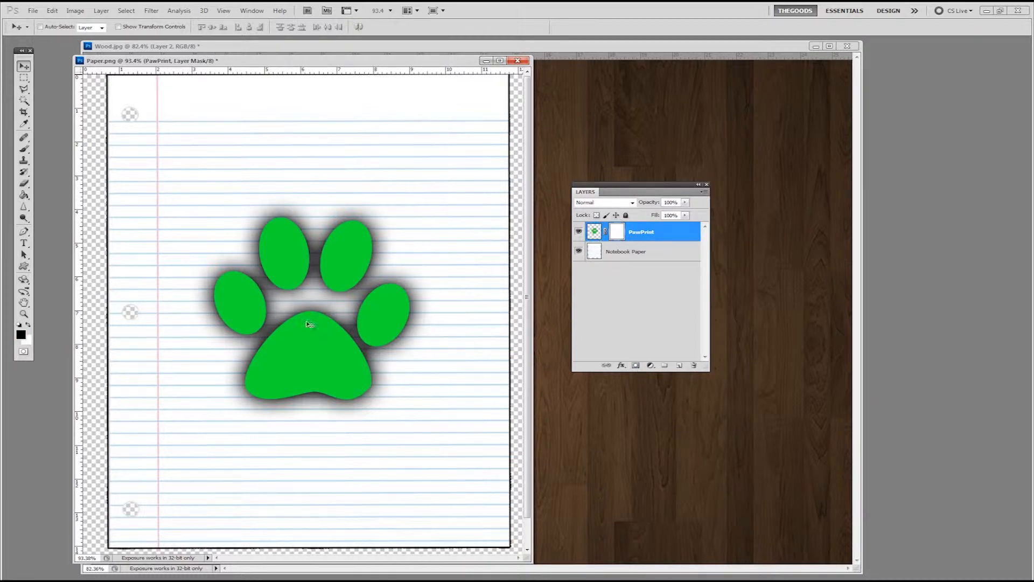
key(b)
mouse_move(281, 237)
mouse_down()
mouse_move(285, 253)
mouse_move(291, 225)
mouse_move(261, 215)
mouse_move(282, 207)
mouse_move(239, 244)
mouse_move(301, 237)
mouse_move(245, 261)
mouse_move(279, 251)
mouse_move(248, 261)
mouse_move(288, 259)
mouse_move(275, 272)
mouse_move(286, 261)
mouse_up()
Enlarge the brush and paint white on the PawPrint mask to restore the upper-left toe
key(x)
key(bracketright)
key(bracketright)
key(bracketright)
key(bracketright)
key(bracketright)
key(bracketright)
key(bracketright)
key(bracketright)
mouse_move(297, 234)
mouse_down()
mouse_move(321, 228)
mouse_move(272, 245)
mouse_up()
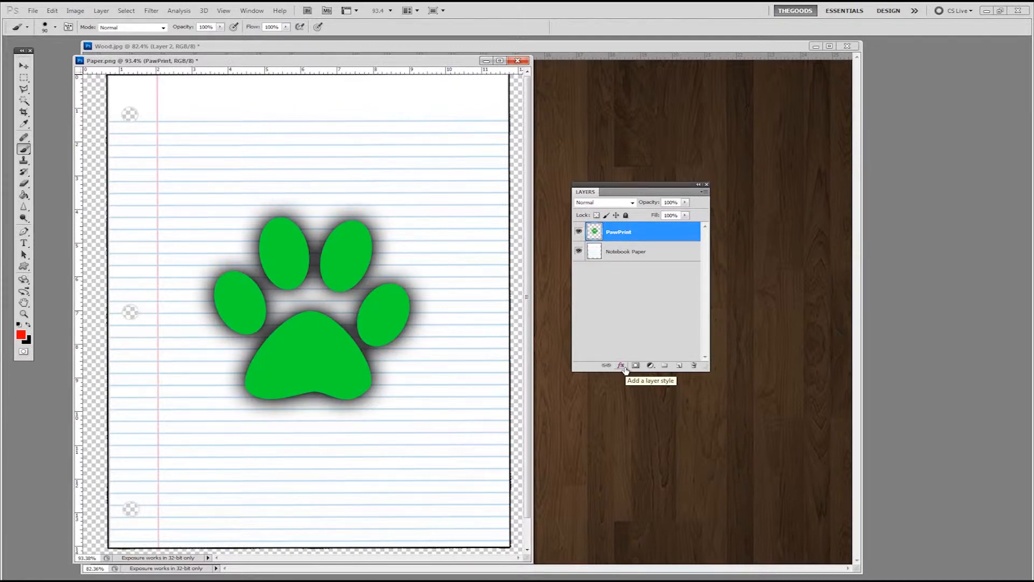
Apply a red Color Overlay layer style to PawPrint and open the overlay's settings
click(621, 366)
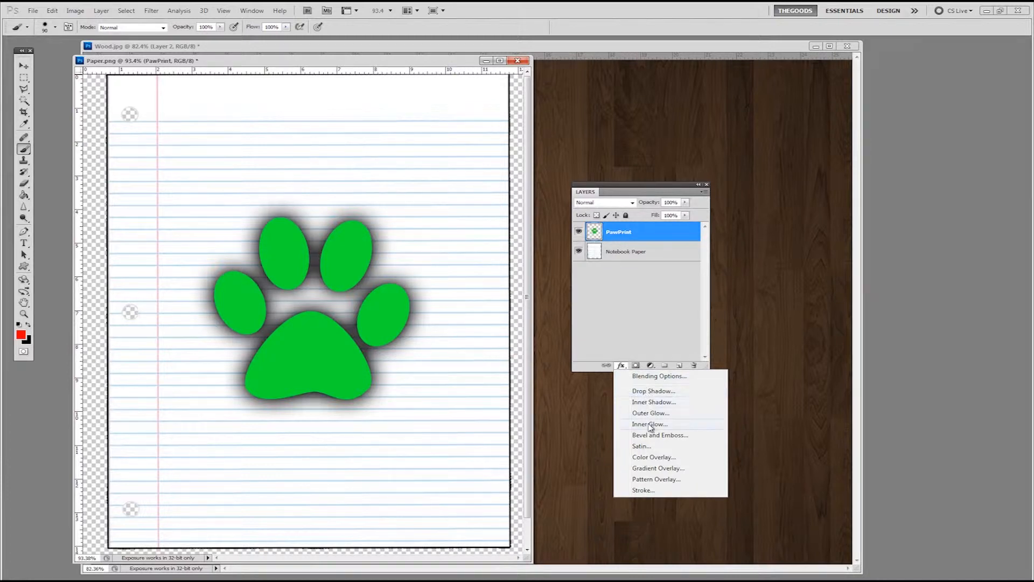
click(651, 376)
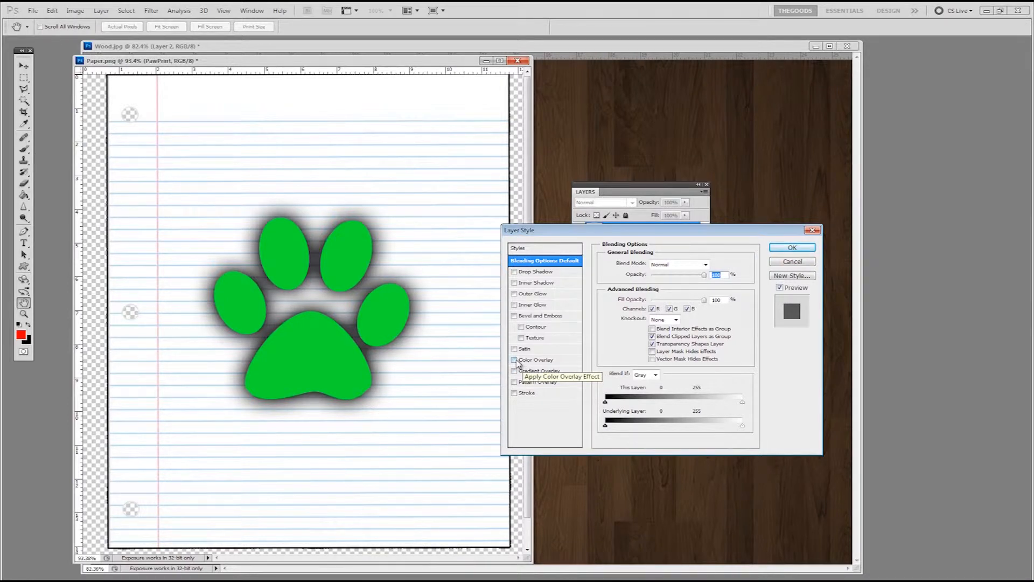
click(516, 360)
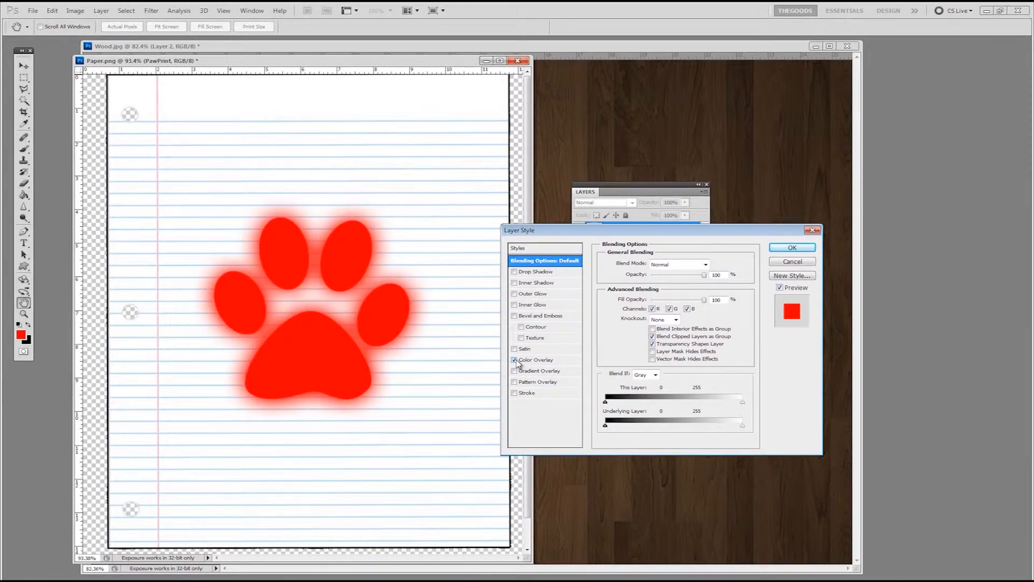
click(550, 361)
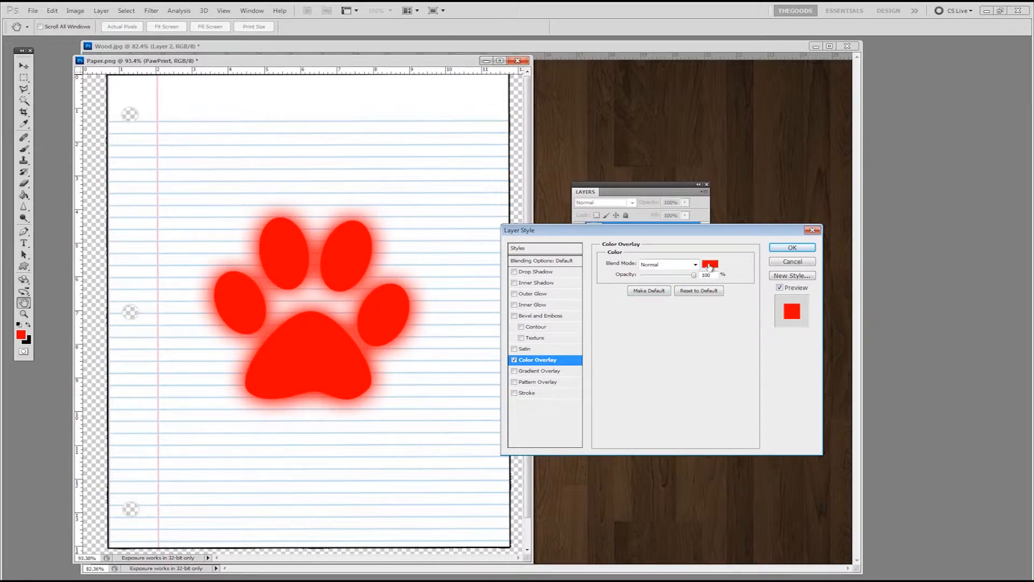
Try different overlay opacities and a bright cyan overlay color, and reset the Color Overlay to its defaults
mouse_move(694, 276)
mouse_down()
mouse_move(666, 284)
mouse_move(703, 289)
mouse_up()
click(710, 265)
click(603, 443)
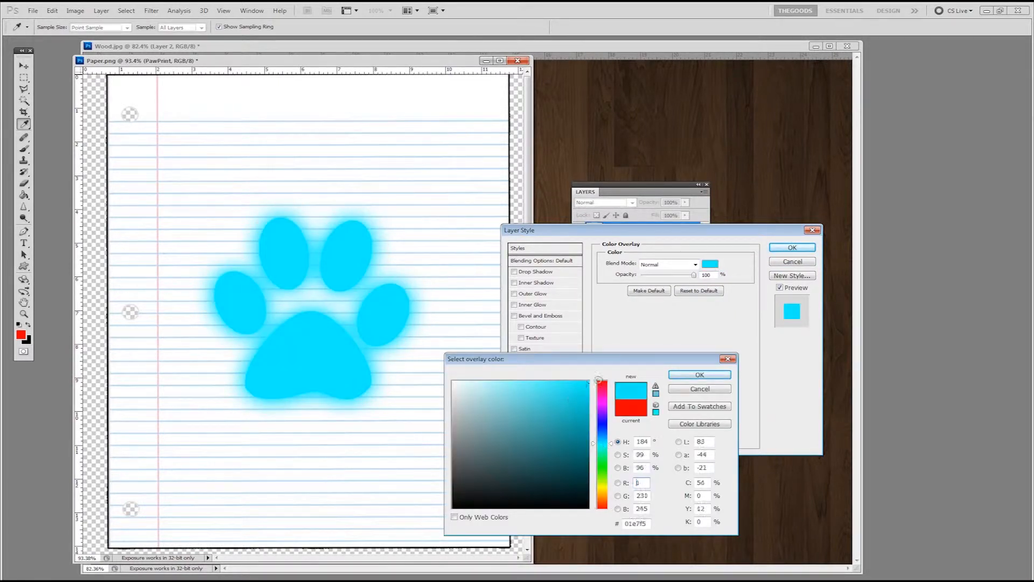
click(699, 375)
mouse_move(693, 275)
mouse_down()
mouse_move(666, 280)
mouse_move(695, 292)
mouse_up()
click(703, 293)
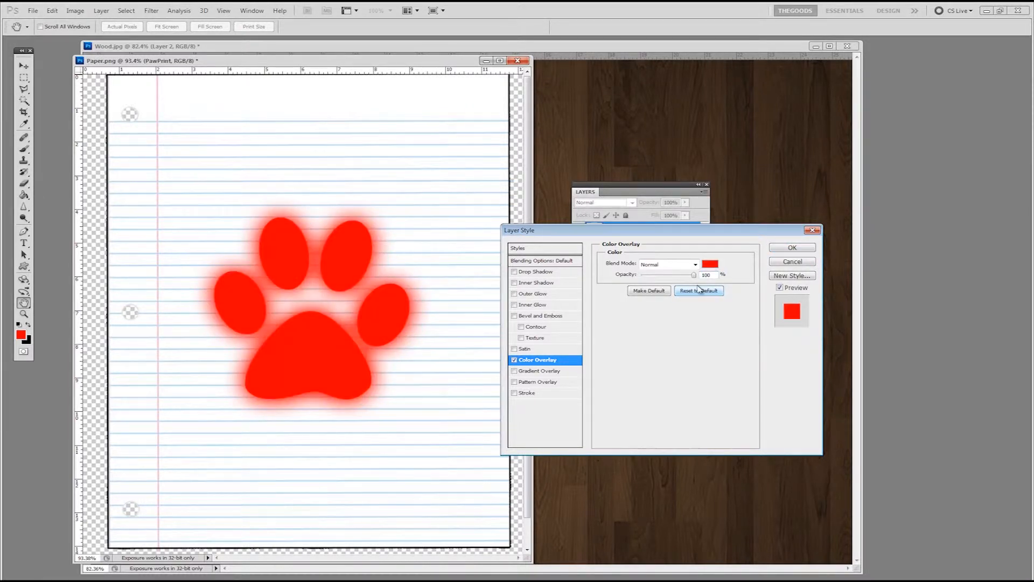
Toggle the Color Overlay to compare the paw with and without it, and discard the layer style changes
click(515, 360)
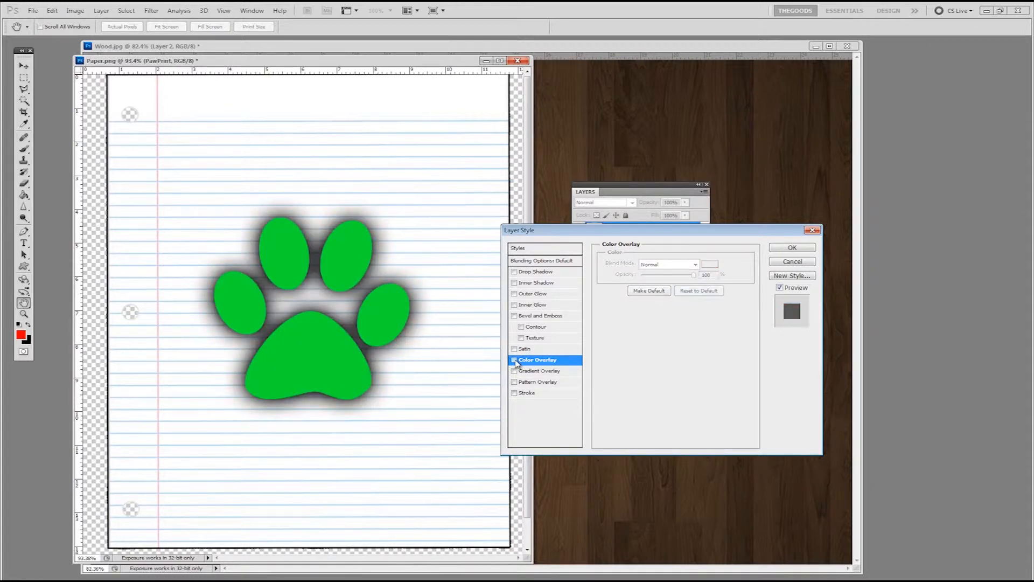
click(514, 360)
click(515, 360)
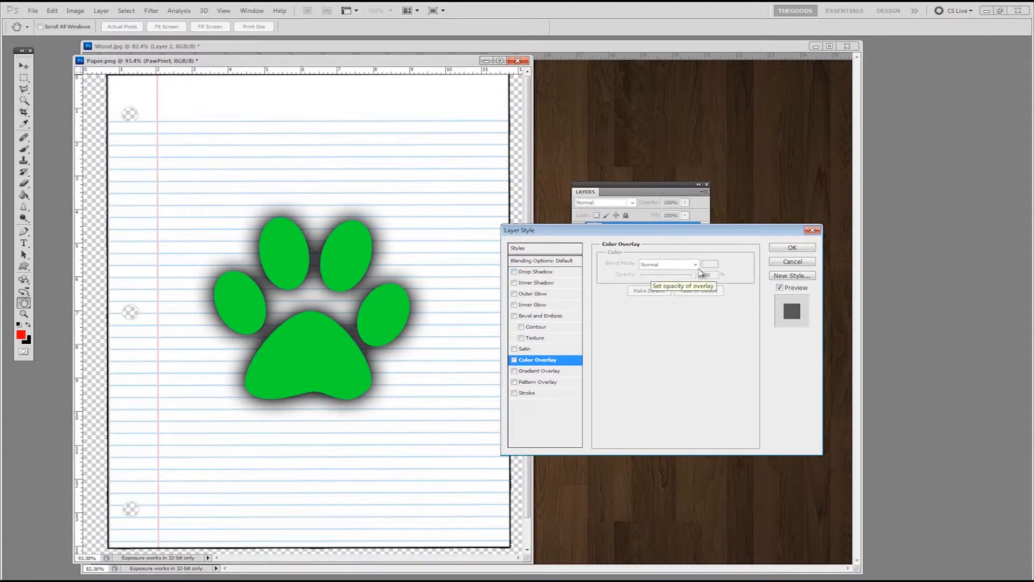
click(782, 262)
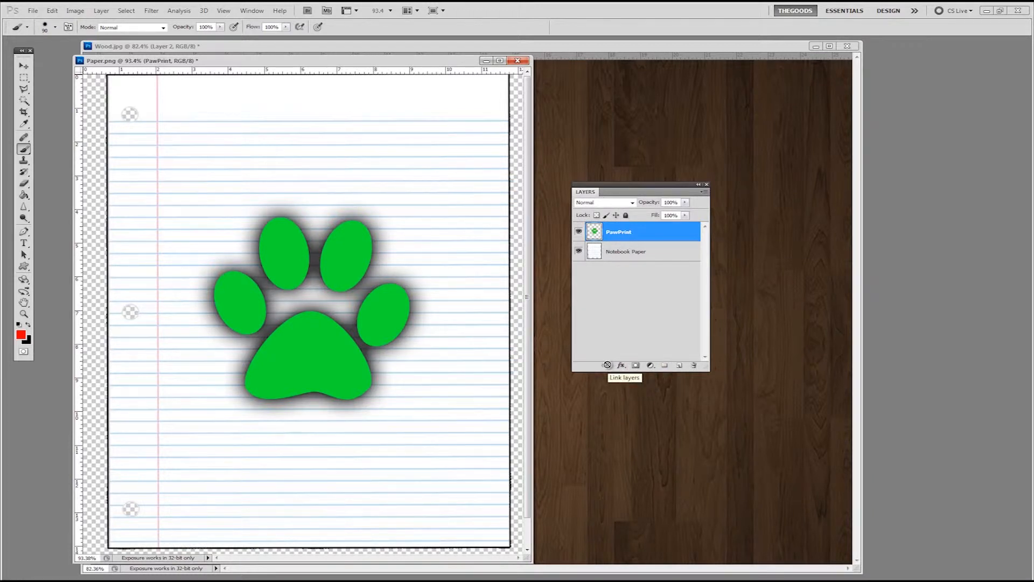
Move the paw slightly up and right on its own layer, and try moving Notebook Paper separately
click(637, 322)
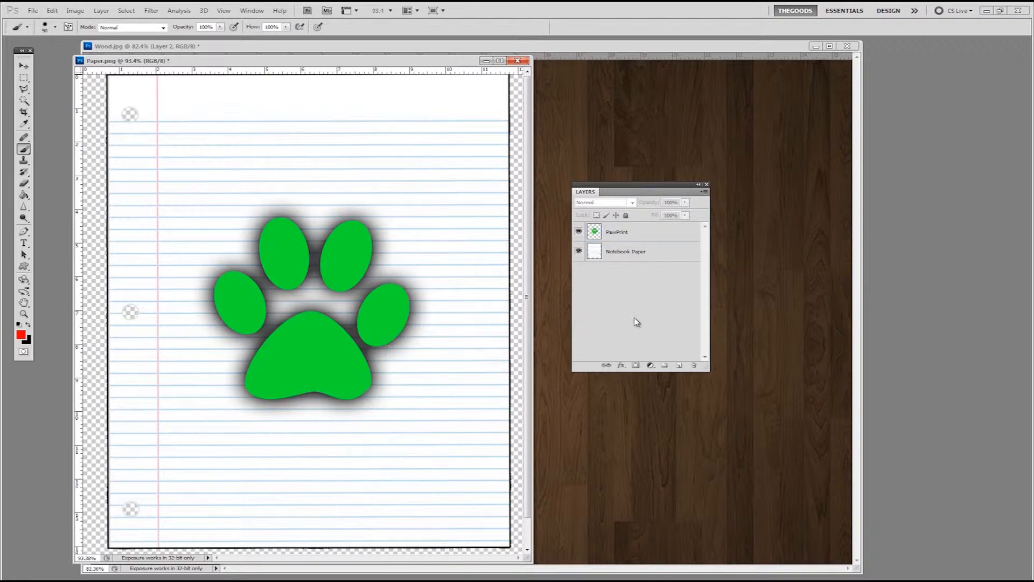
click(652, 236)
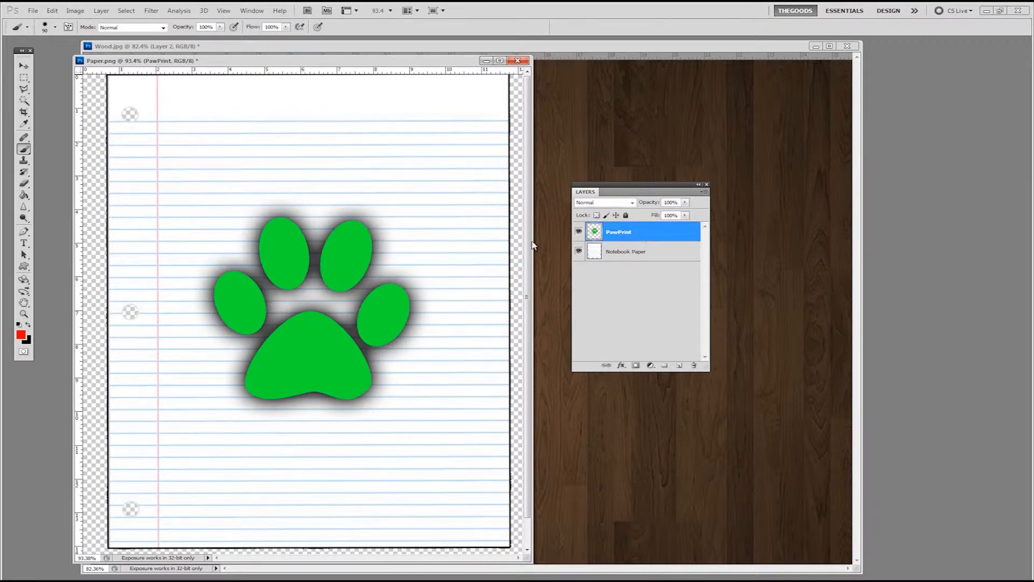
key(v)
mouse_move(351, 261)
mouse_down()
mouse_move(381, 178)
mouse_move(349, 272)
mouse_move(362, 229)
mouse_move(367, 241)
mouse_up()
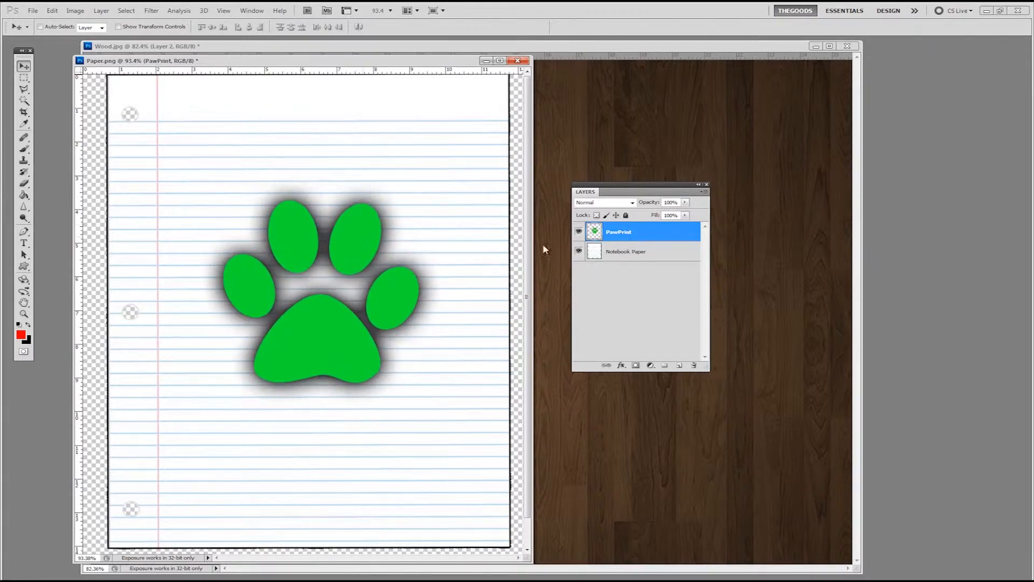
click(687, 254)
mouse_move(416, 193)
mouse_down()
mouse_move(409, 244)
mouse_move(415, 195)
mouse_up()
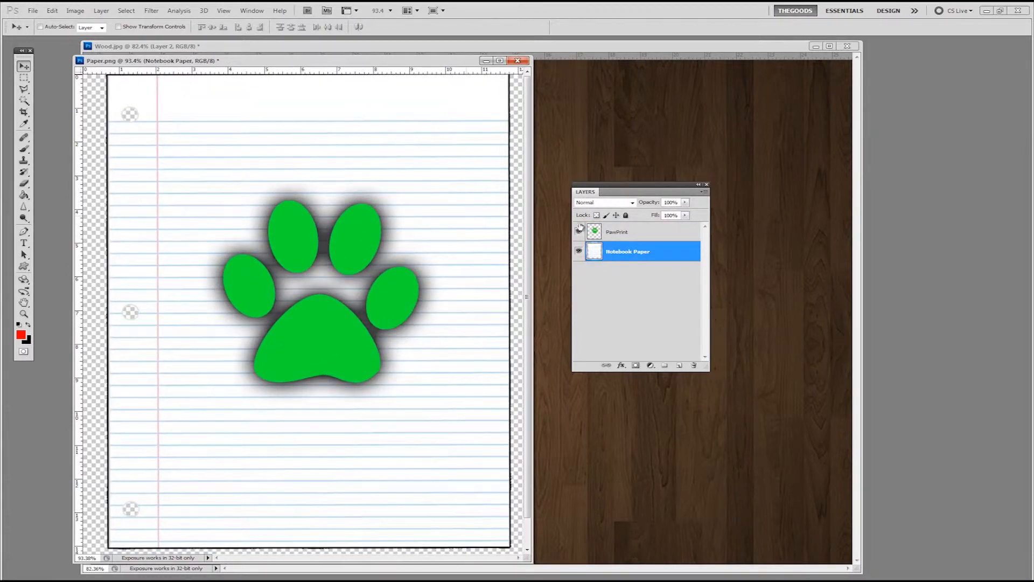
Link the PawPrint and Notebook Paper layers
click(642, 238)
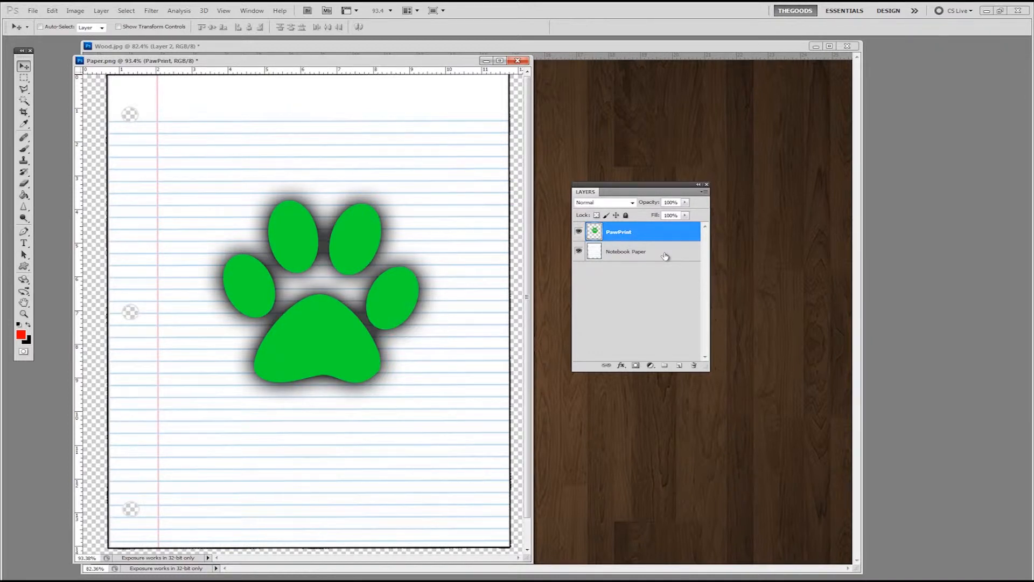
ctrl+click(666, 257)
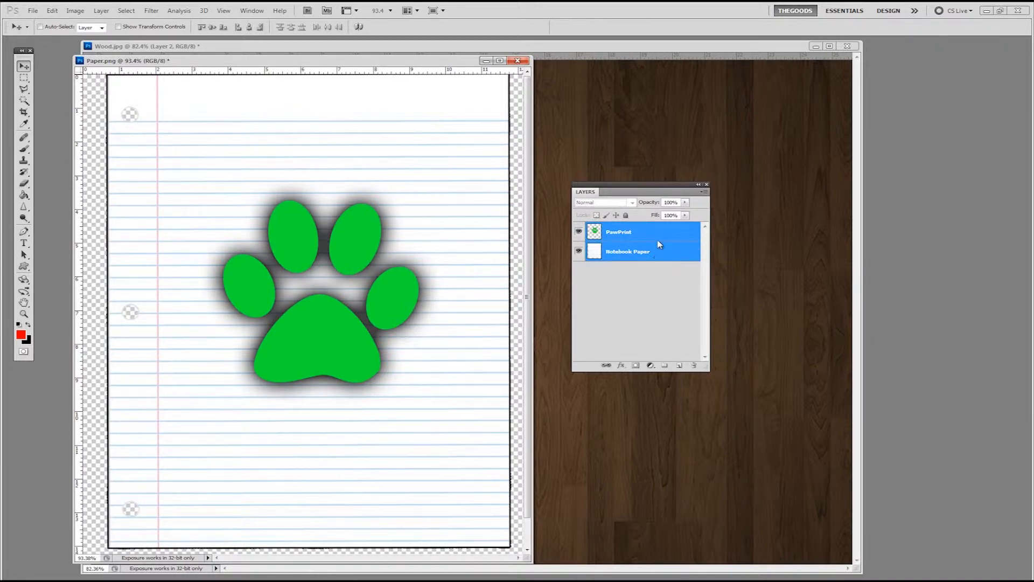
click(606, 366)
click(654, 308)
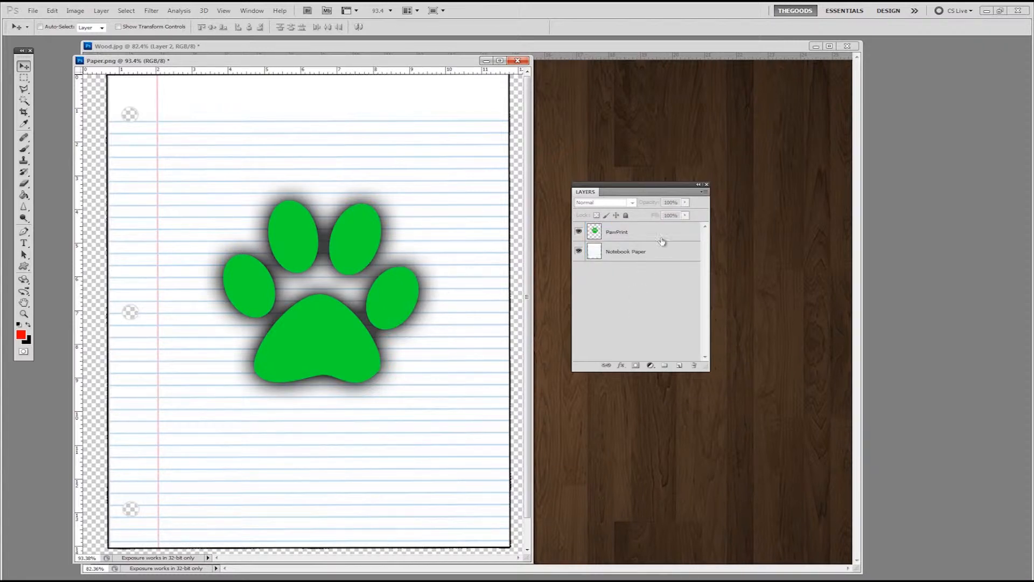
Move the linked paper and paw together slightly left and down using the Notebook Paper layer
click(664, 238)
click(654, 324)
click(649, 258)
mouse_move(382, 203)
mouse_down()
mouse_move(399, 178)
mouse_move(402, 210)
mouse_move(382, 199)
mouse_move(376, 212)
mouse_move(371, 193)
mouse_up()
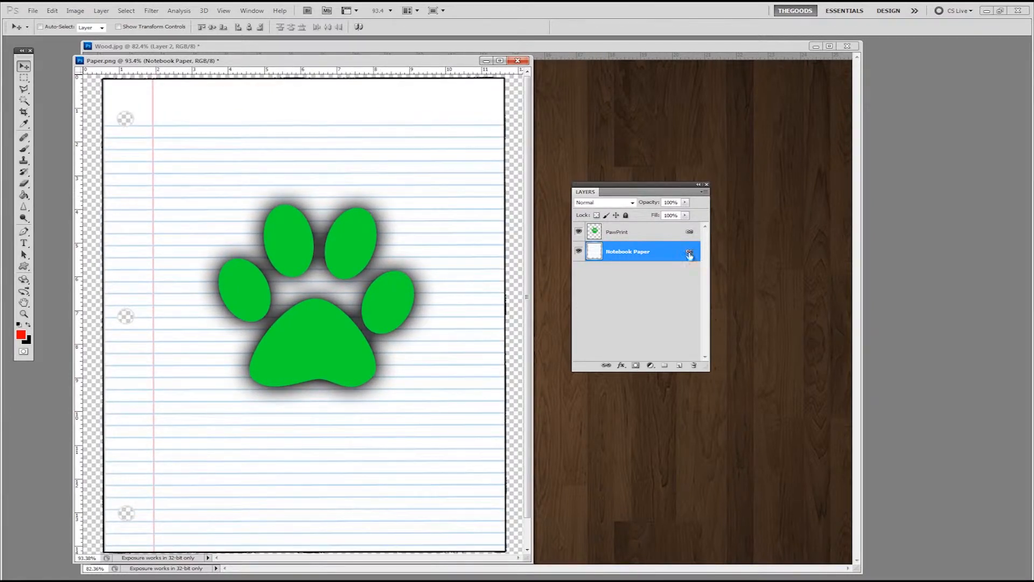
Unlink the two layers and move the paw alone down and slightly left
click(607, 366)
click(640, 235)
drag(346, 254, 338, 284)
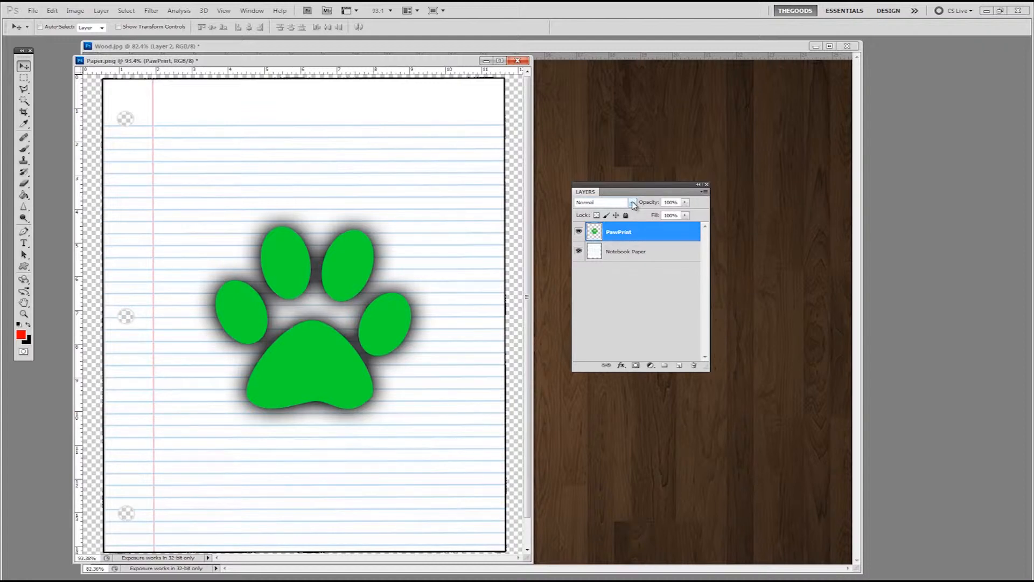
Set the PawPrint layer's blending mode to Difference
click(633, 203)
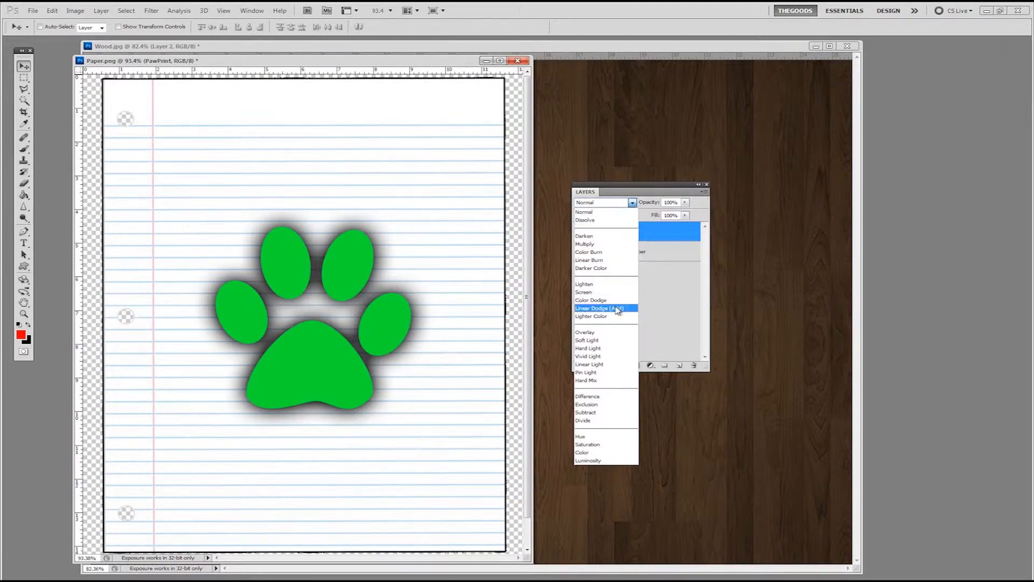
click(605, 397)
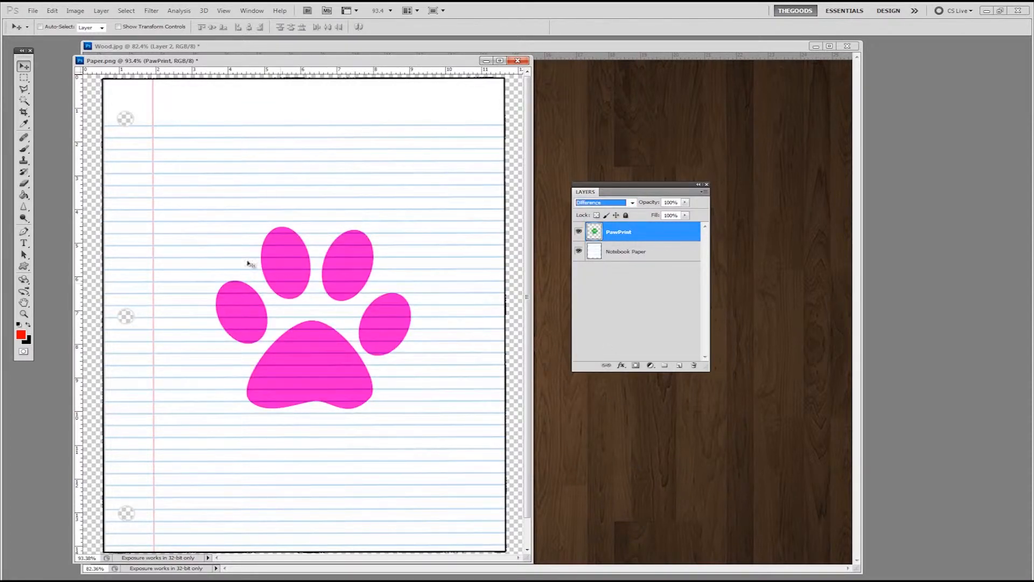
Try the Overlay and Color Burn blending modes on the PawPrint layer, nudging the paw over the lined paper under each
mouse_move(347, 284)
mouse_down()
mouse_move(342, 251)
mouse_move(317, 290)
mouse_move(353, 318)
mouse_move(347, 286)
mouse_up()
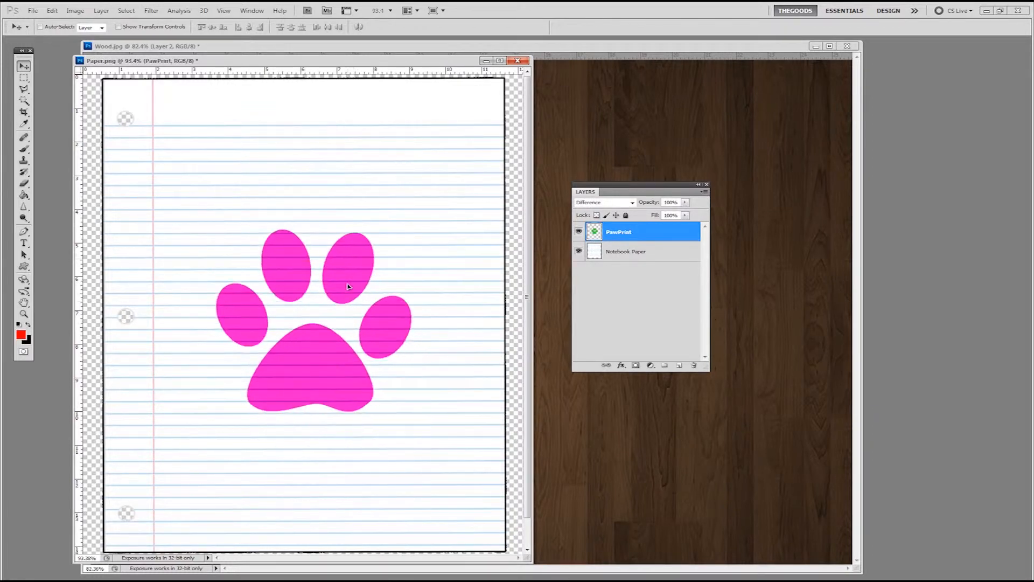
click(623, 205)
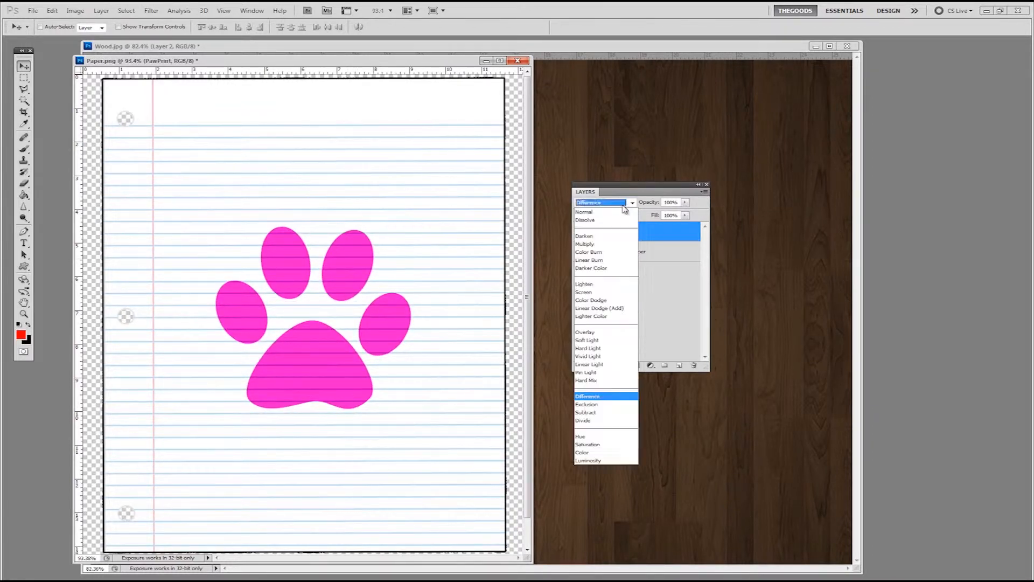
click(595, 333)
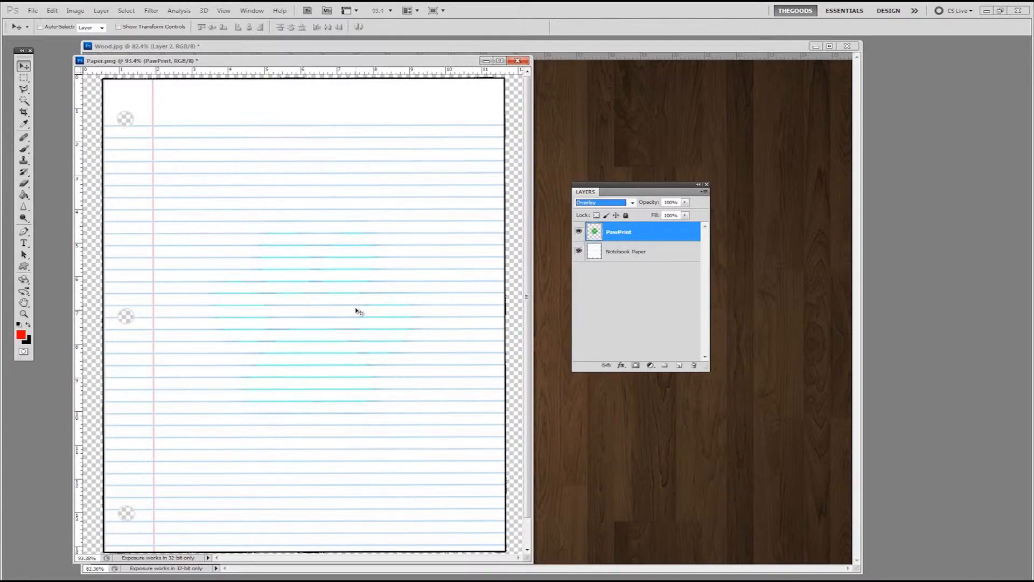
mouse_move(348, 274)
mouse_down()
mouse_move(325, 281)
mouse_move(330, 316)
mouse_move(356, 298)
mouse_move(345, 275)
mouse_up()
click(632, 202)
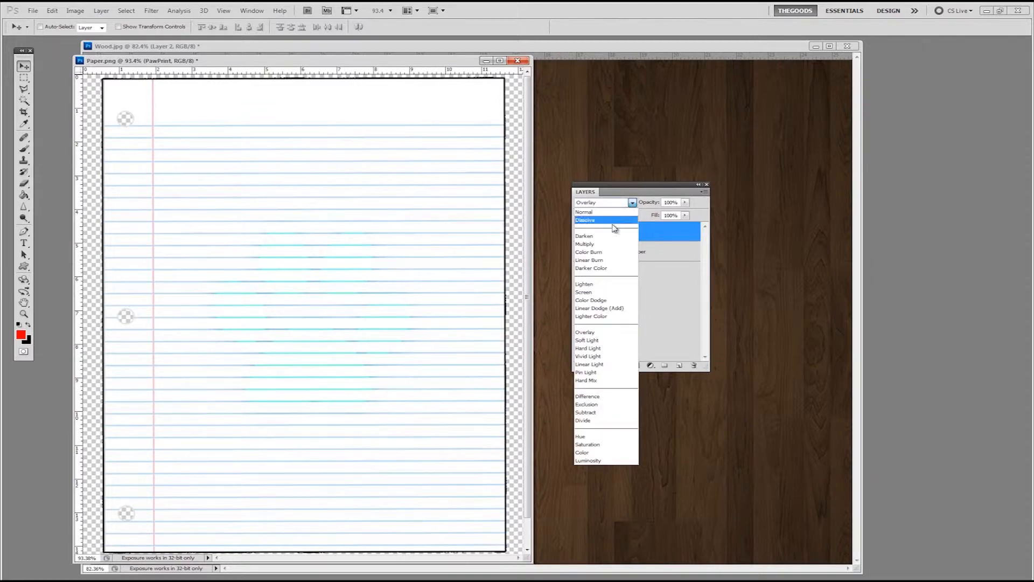
click(589, 252)
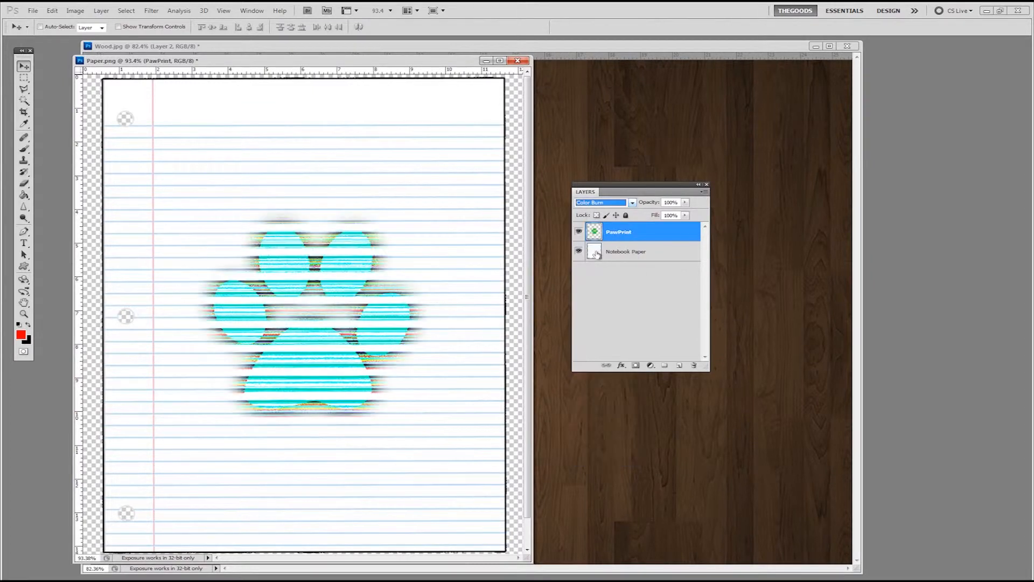
drag(355, 298, 351, 221)
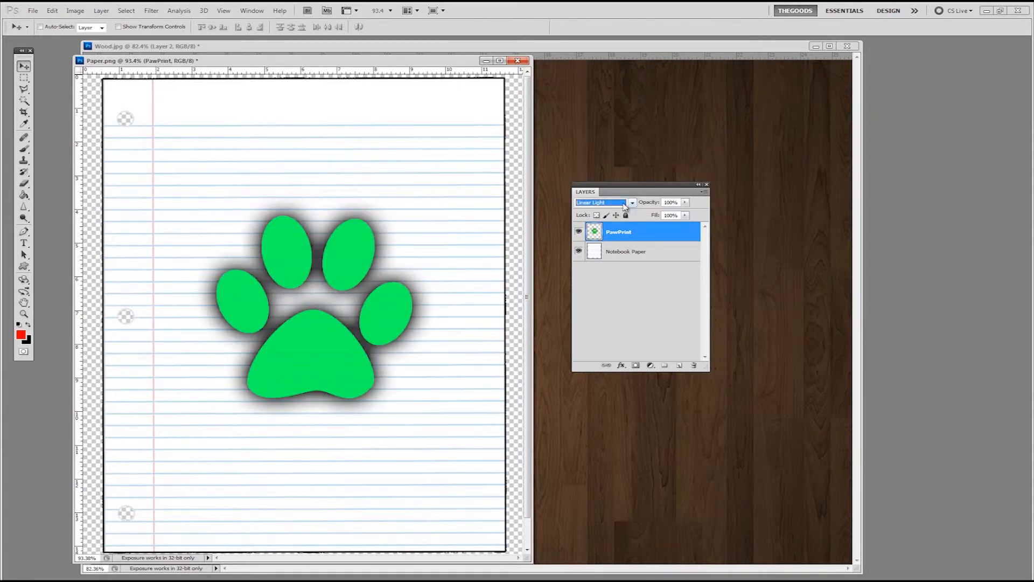
Move the paw slightly left under Pin Light blending, and set the PawPrint layer's blending mode back to Normal
click(632, 203)
click(617, 372)
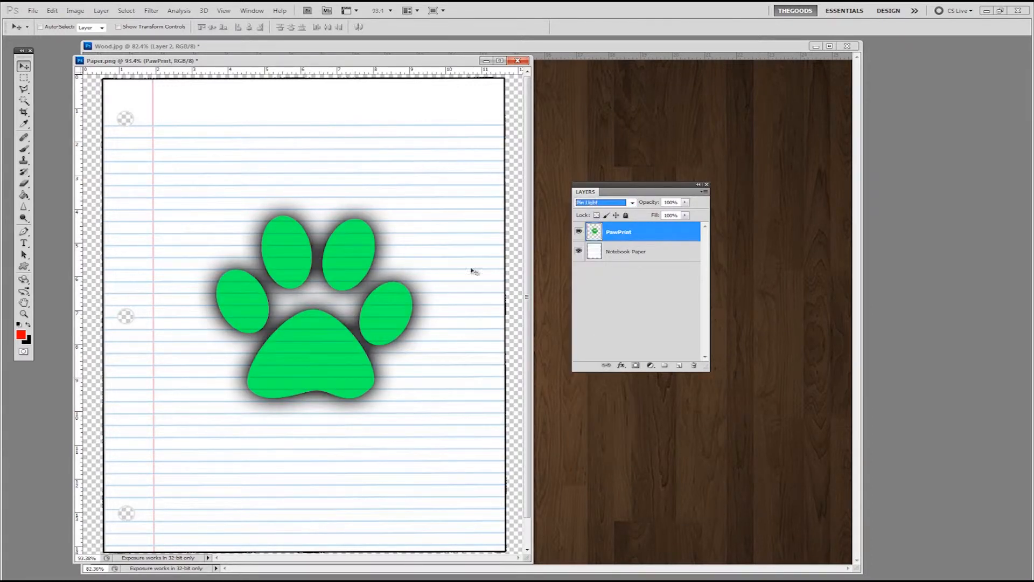
mouse_move(340, 270)
mouse_down()
mouse_move(353, 301)
mouse_move(342, 263)
mouse_up()
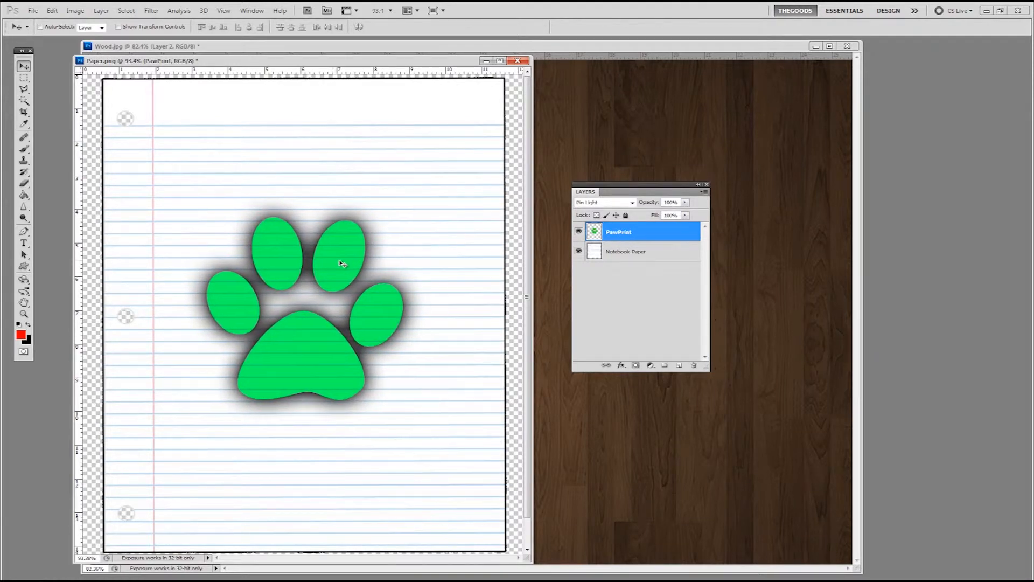
click(632, 202)
click(615, 213)
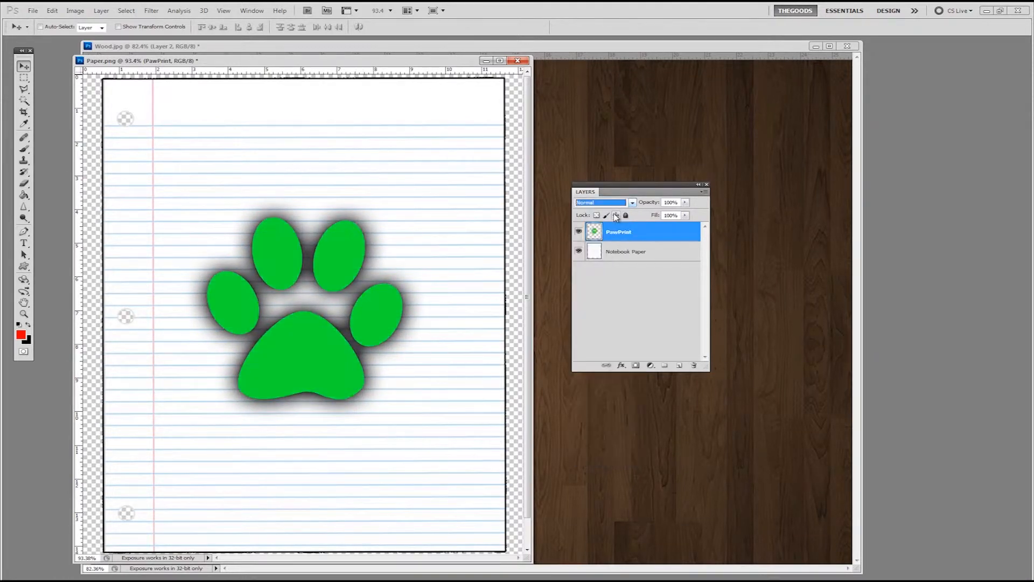
Lower the PawPrint layer's opacity until the paw disappears and restore it to 100%, leaving its fill at 100%
click(685, 203)
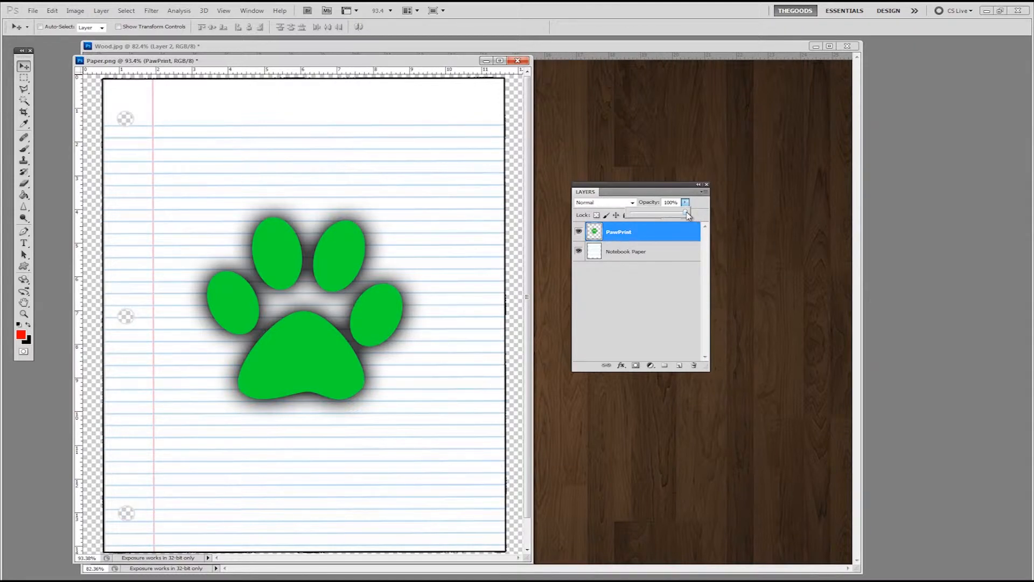
drag(688, 215, 623, 221)
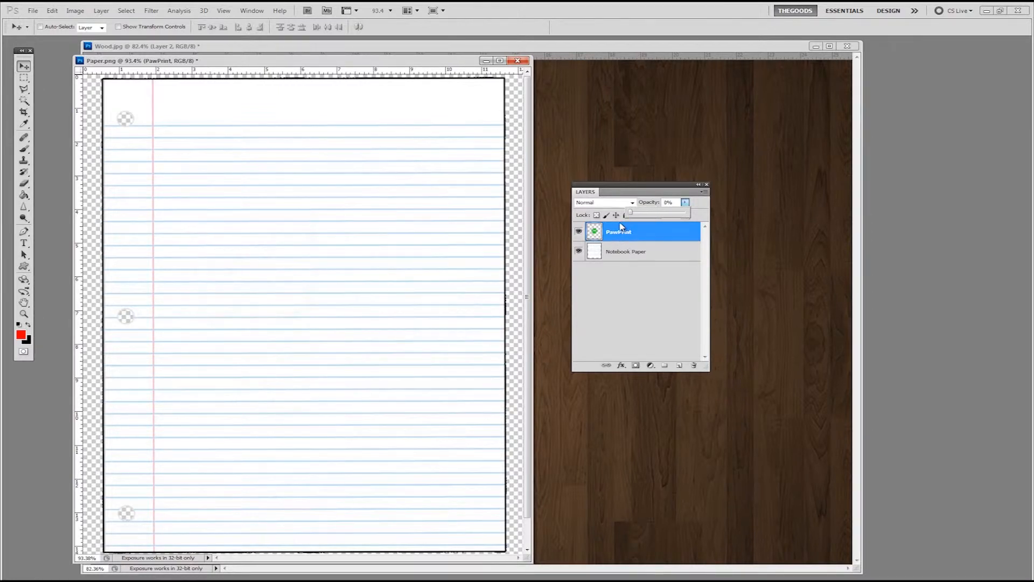
drag(632, 217, 708, 217)
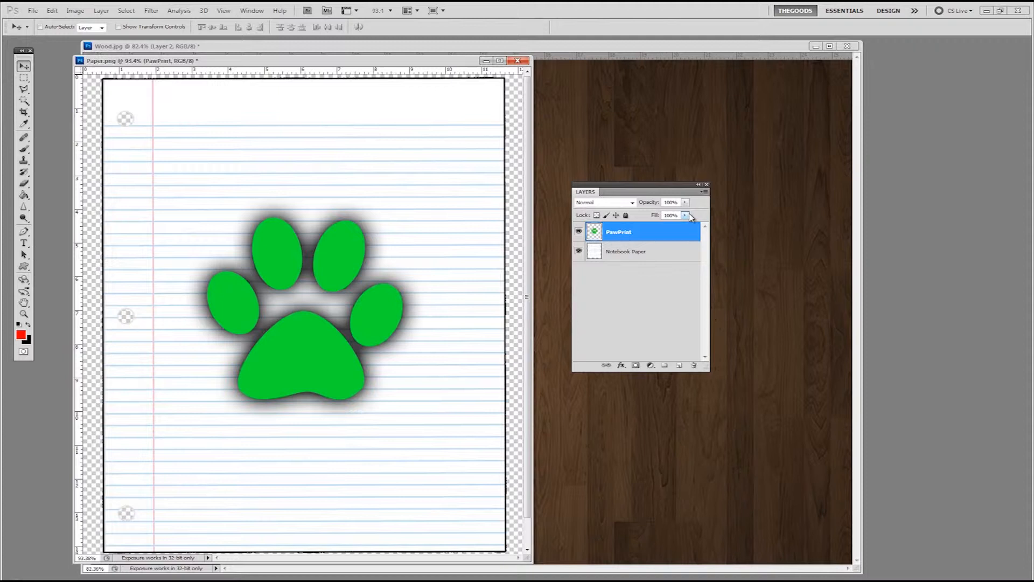
mouse_move(691, 217)
mouse_down()
mouse_move(628, 237)
mouse_move(687, 226)
mouse_up()
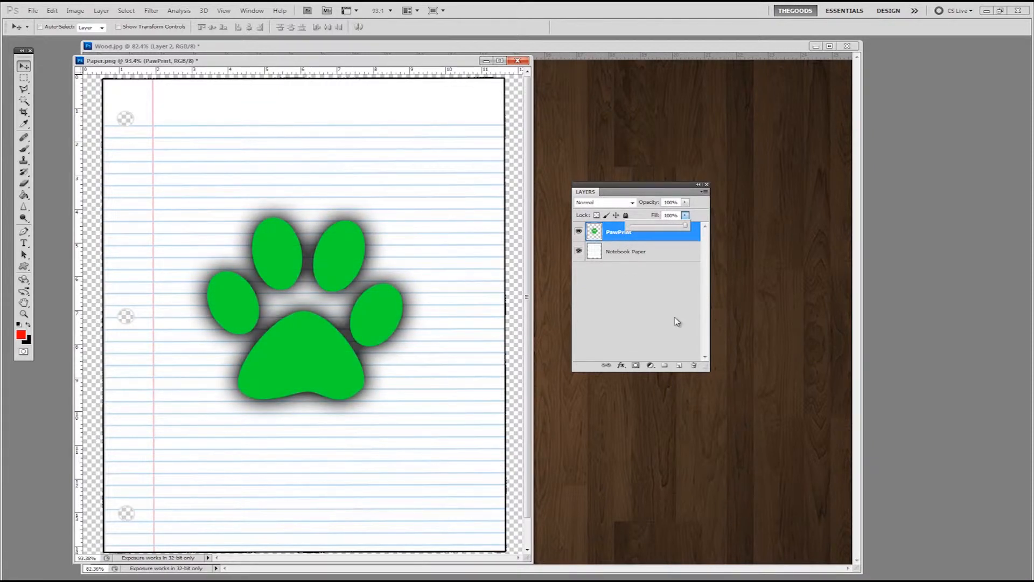
click(678, 321)
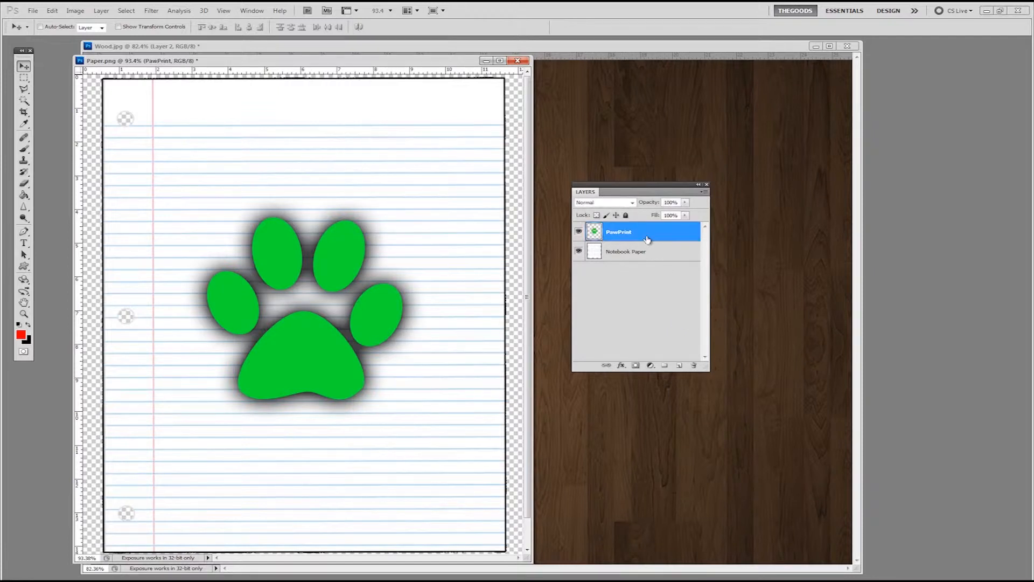
Look at the PawPrint layer's Blending Options, opened directly from the layer and from the layer style list, without changing anything
double_click(690, 239)
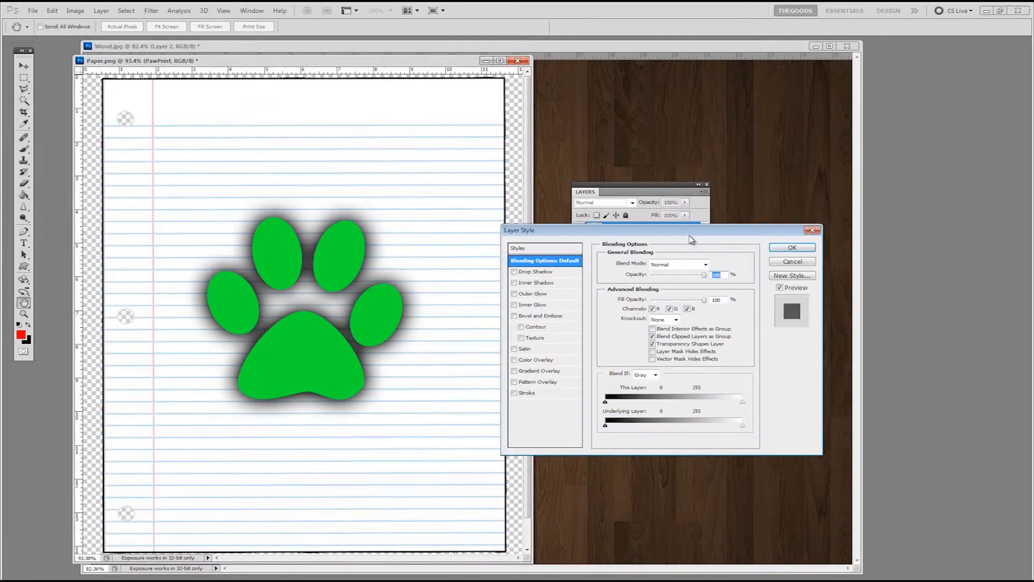
key(Escape)
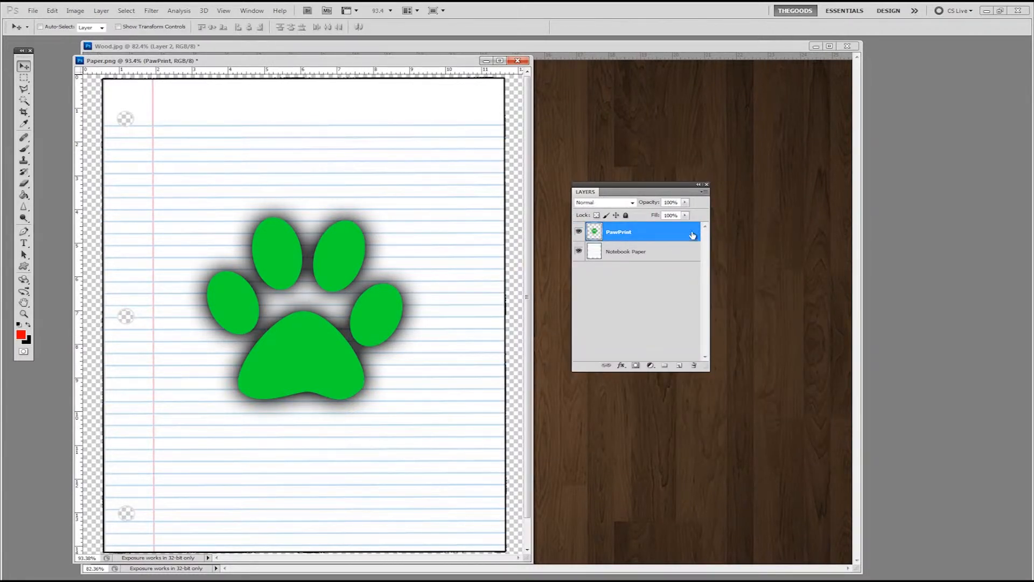
click(621, 366)
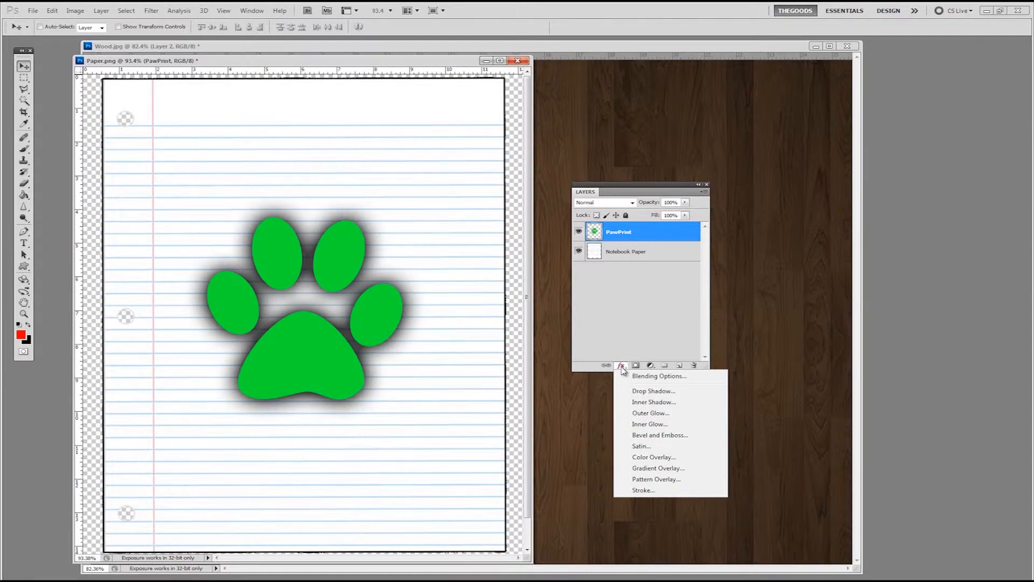
click(640, 376)
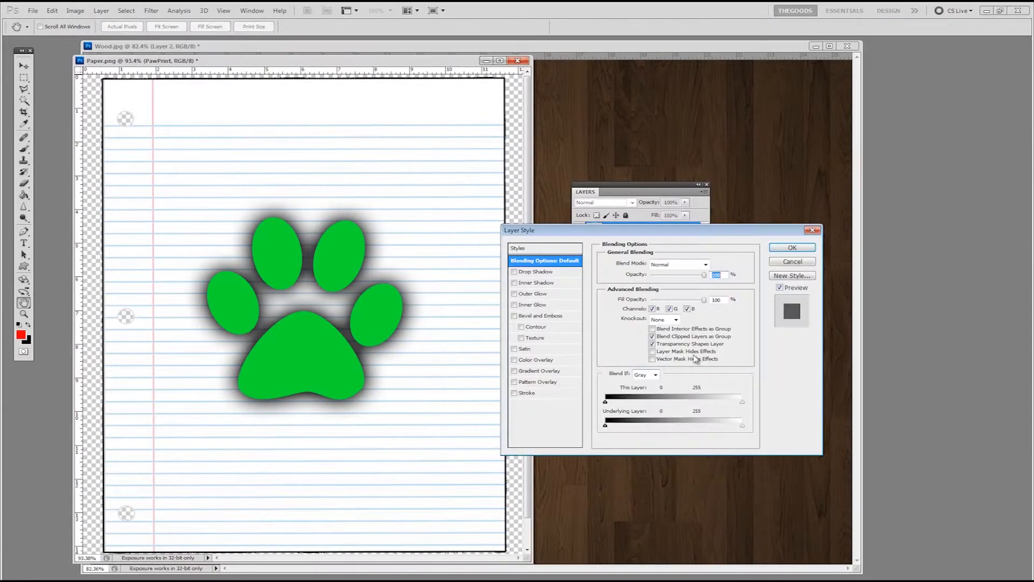
click(793, 247)
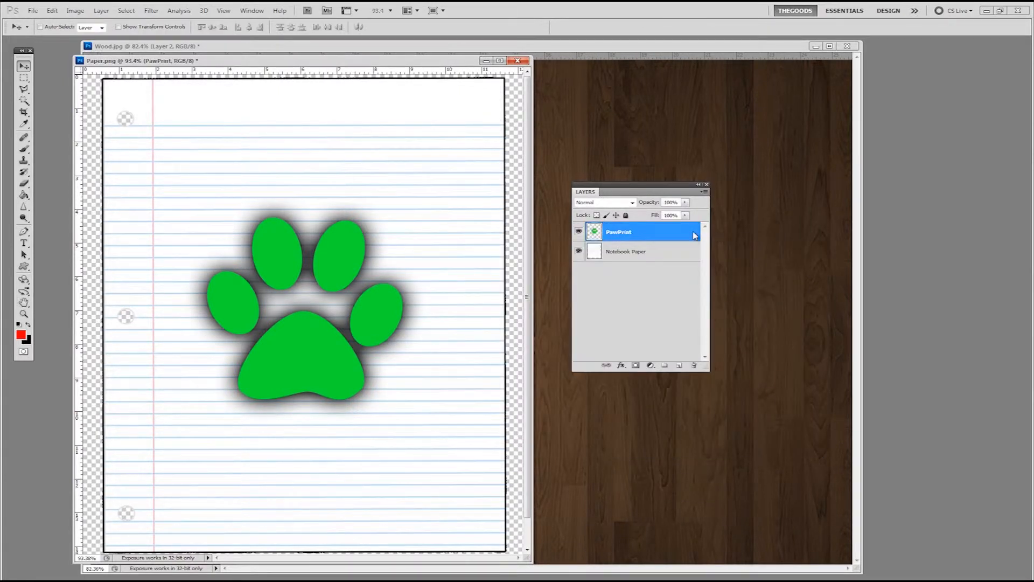
Add a black outside Stroke effect to the PawPrint layer with a size of 6 px and 65% opacity
double_click(693, 234)
drag(692, 234, 722, 322)
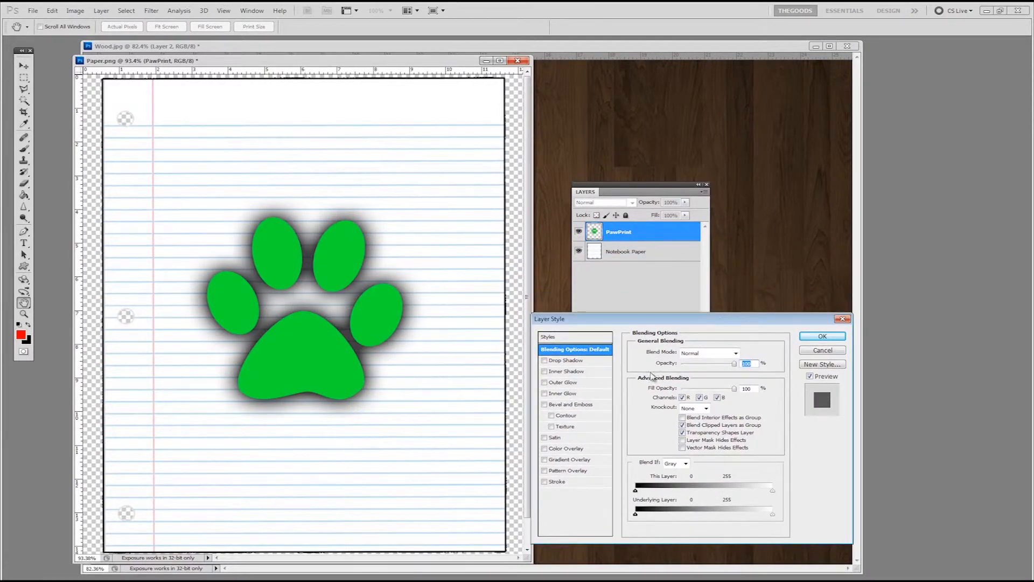
click(545, 482)
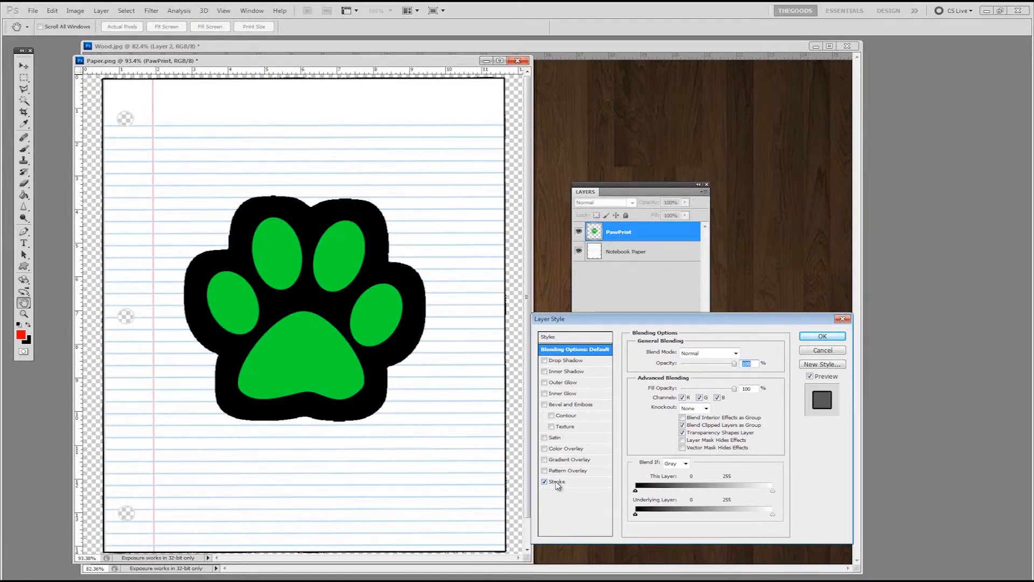
click(558, 482)
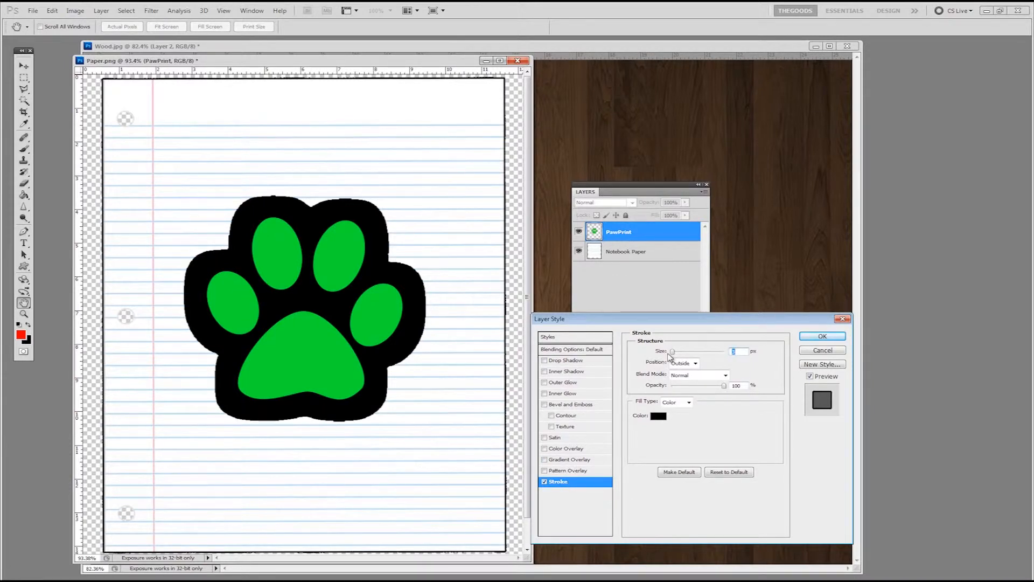
mouse_move(673, 351)
mouse_down()
mouse_move(705, 355)
mouse_move(675, 364)
mouse_move(696, 393)
mouse_move(707, 389)
mouse_up()
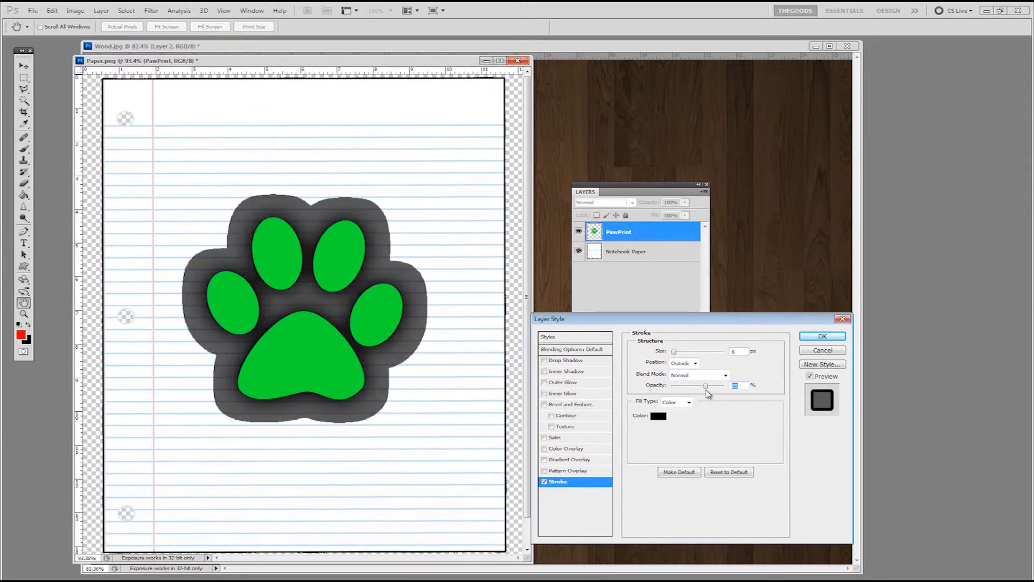
Try the Inside and Center positions for the paw's stroke and return the position to Outside
click(692, 364)
click(679, 381)
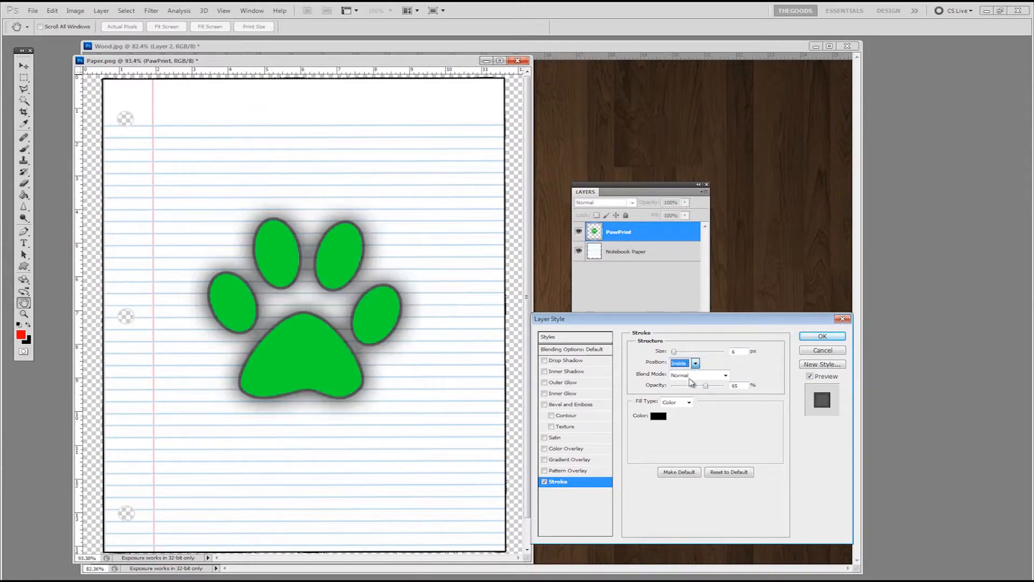
click(696, 363)
click(690, 389)
click(695, 363)
click(691, 372)
Try a Gradient fill type for the paw's stroke and return it to Color
click(689, 402)
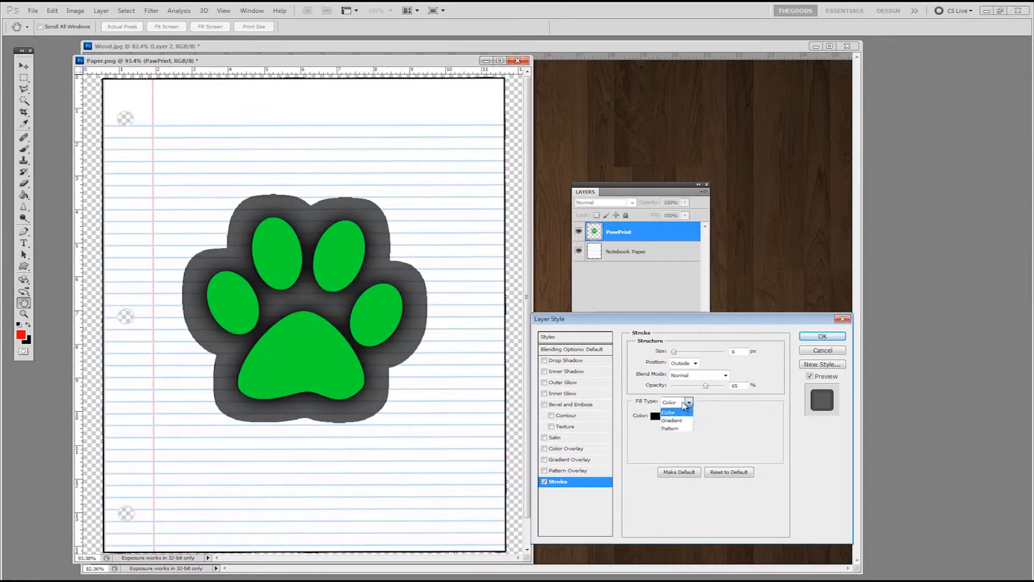
click(681, 416)
click(689, 402)
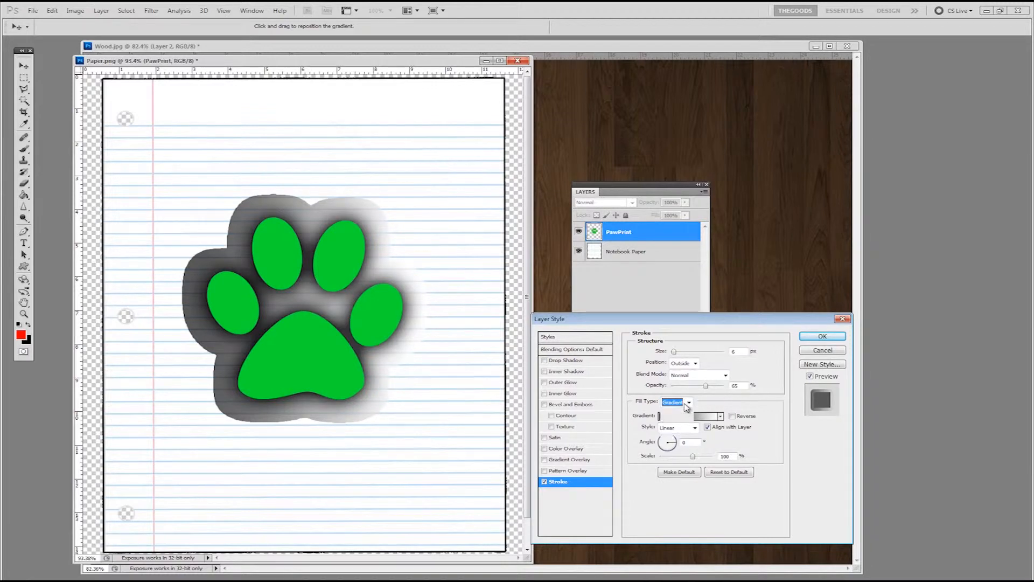
click(674, 409)
Raise the paw stroke's opacity to just over 80%, keeping its size at 6 px, and apply the layer style
click(674, 354)
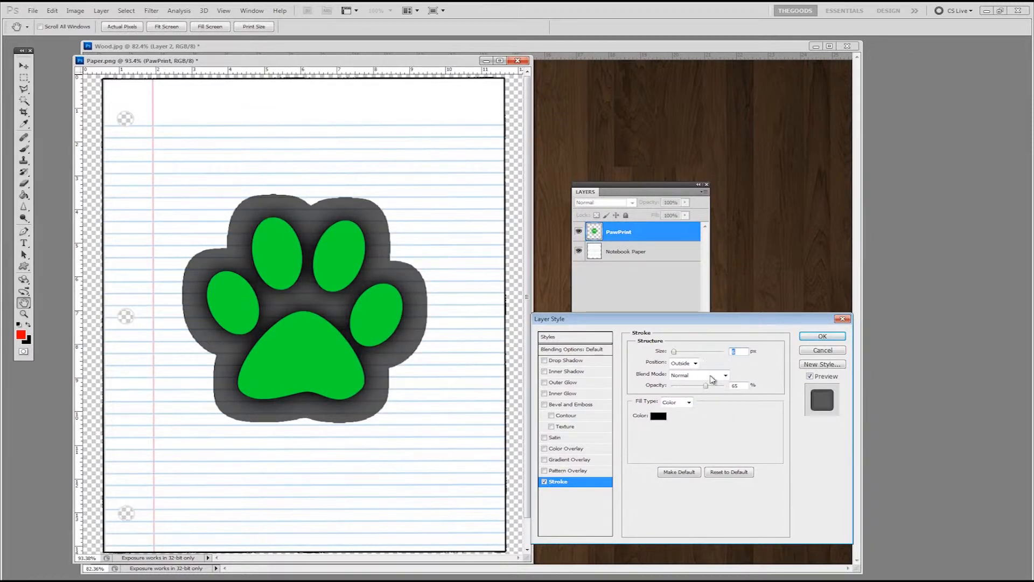
drag(705, 386, 716, 389)
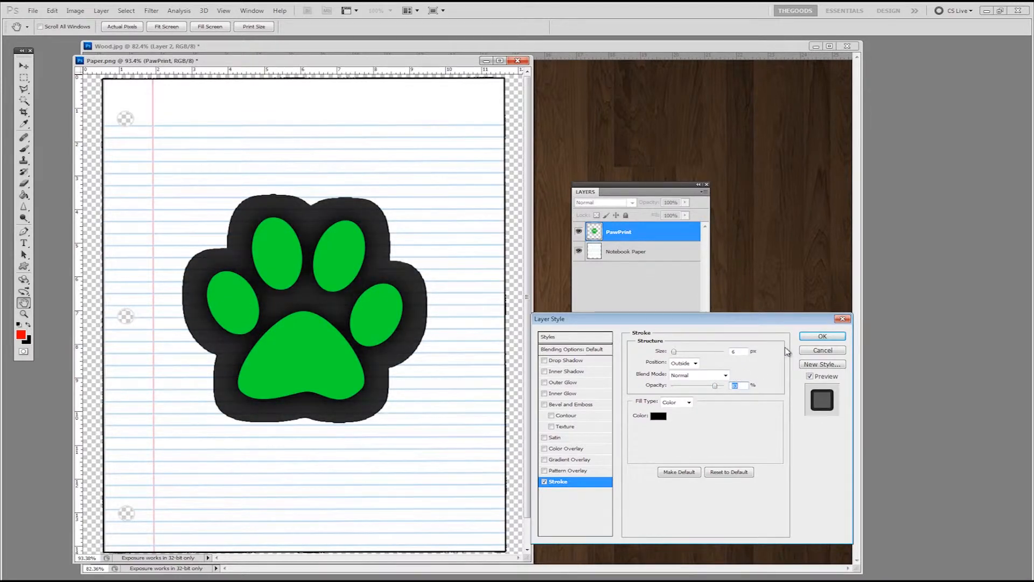
click(812, 340)
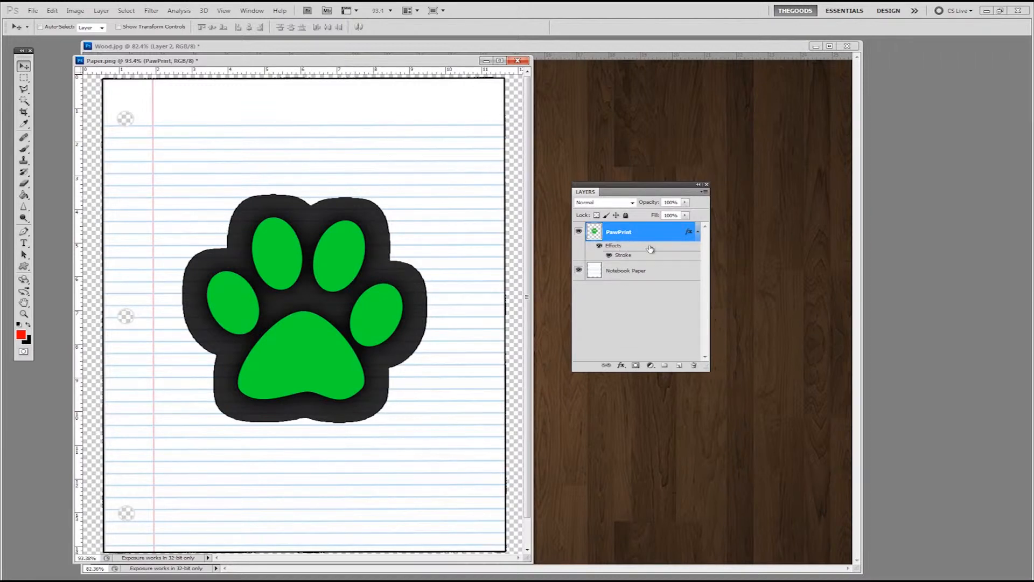
Toggle the visibility of the PawPrint layer's Stroke effect off and on several times, leaving it visible
click(608, 255)
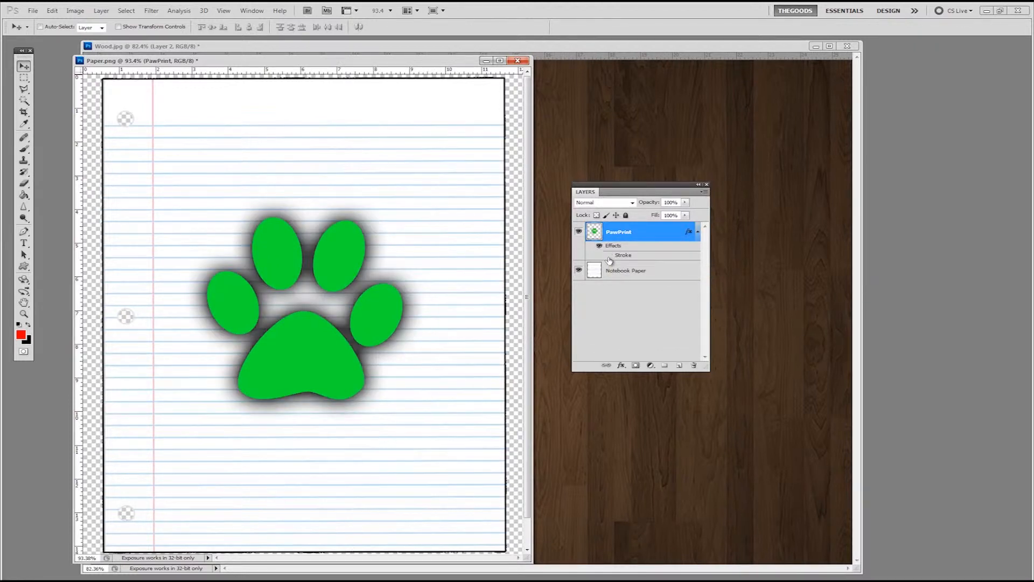
click(608, 255)
click(608, 256)
click(609, 255)
click(609, 256)
click(609, 256)
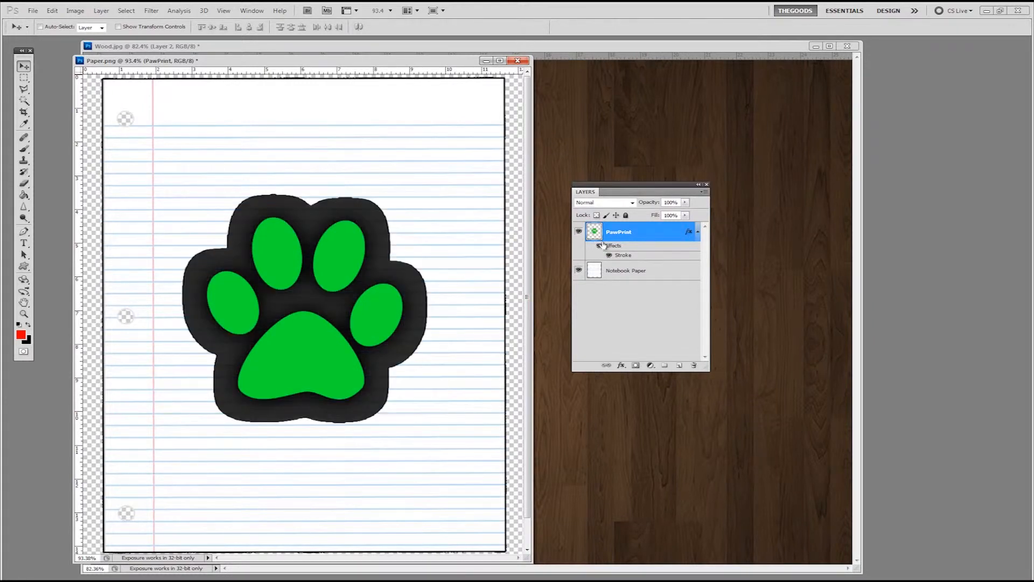
Toggle all of the PawPrint layer's effects off and on together, leaving them visible
click(600, 246)
click(599, 246)
click(599, 246)
click(599, 246)
Add a Bevel and Emboss effect to the PawPrint layer with its default settings
double_click(681, 235)
click(545, 405)
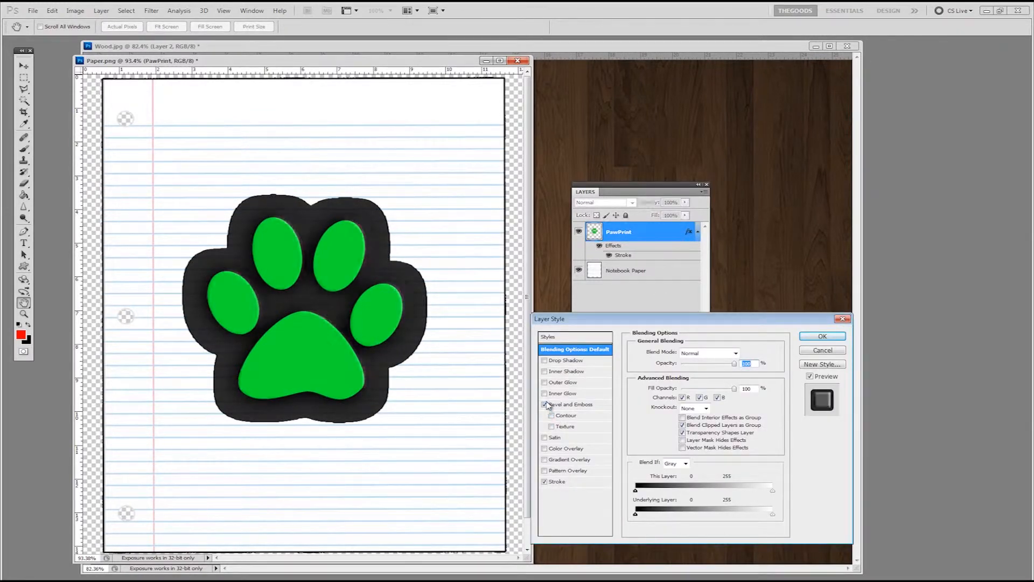
click(820, 336)
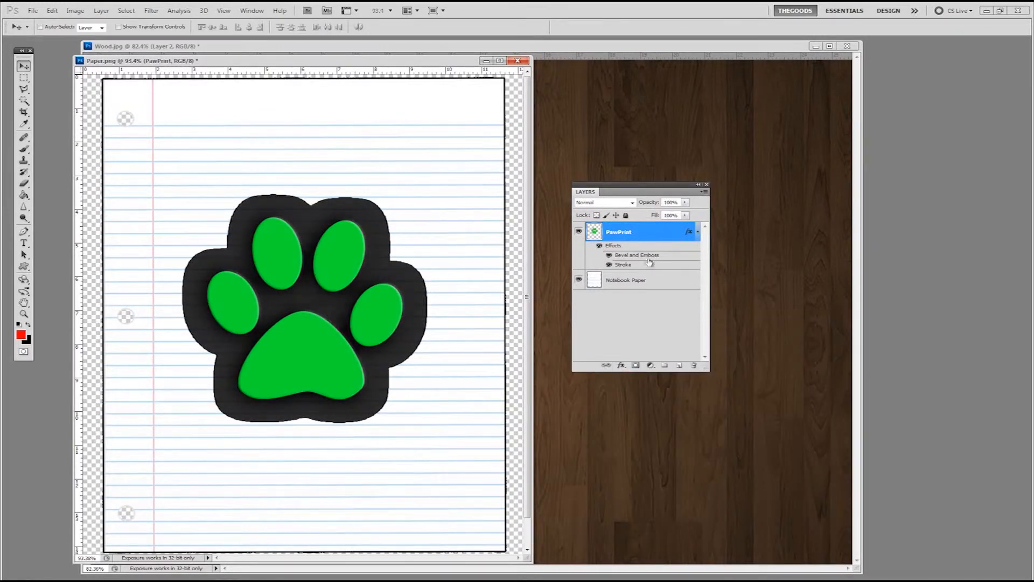
Try switching Bevel and Emboss off in the PawPrint layer's style settings, and discard the change
double_click(690, 233)
click(544, 405)
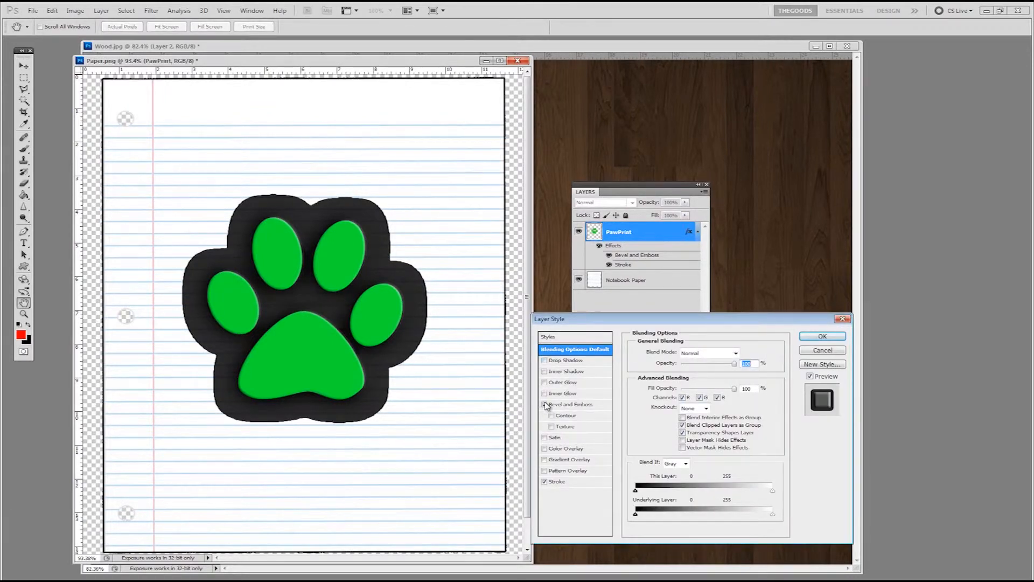
key(Escape)
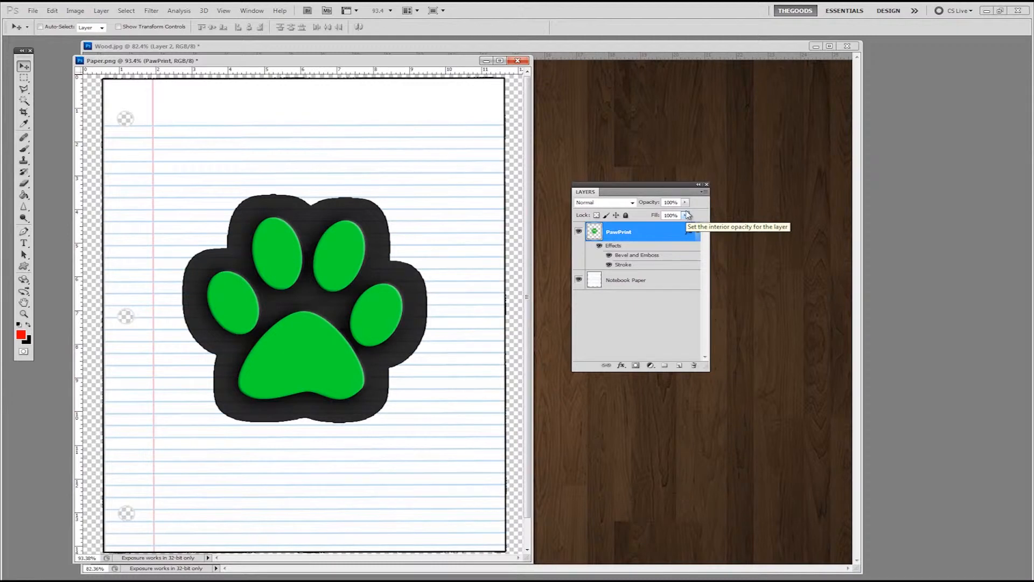
Lower the PawPrint layer's Fill to 0% and hide its Stroke effect, leaving Bevel and Emboss visible
click(687, 215)
mouse_move(686, 217)
mouse_down()
mouse_move(642, 221)
mouse_move(695, 216)
mouse_up()
click(685, 215)
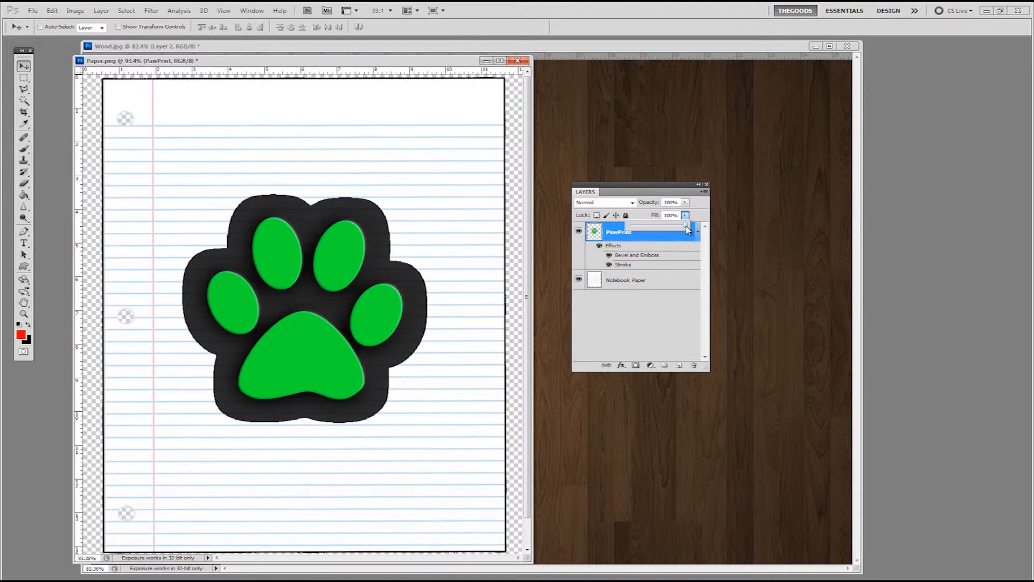
drag(687, 230, 628, 228)
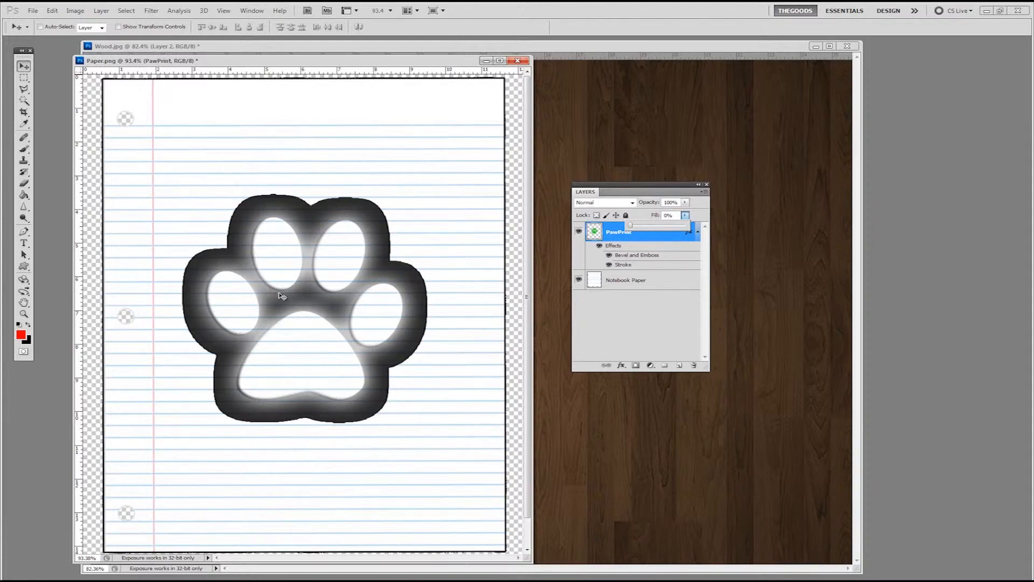
click(609, 256)
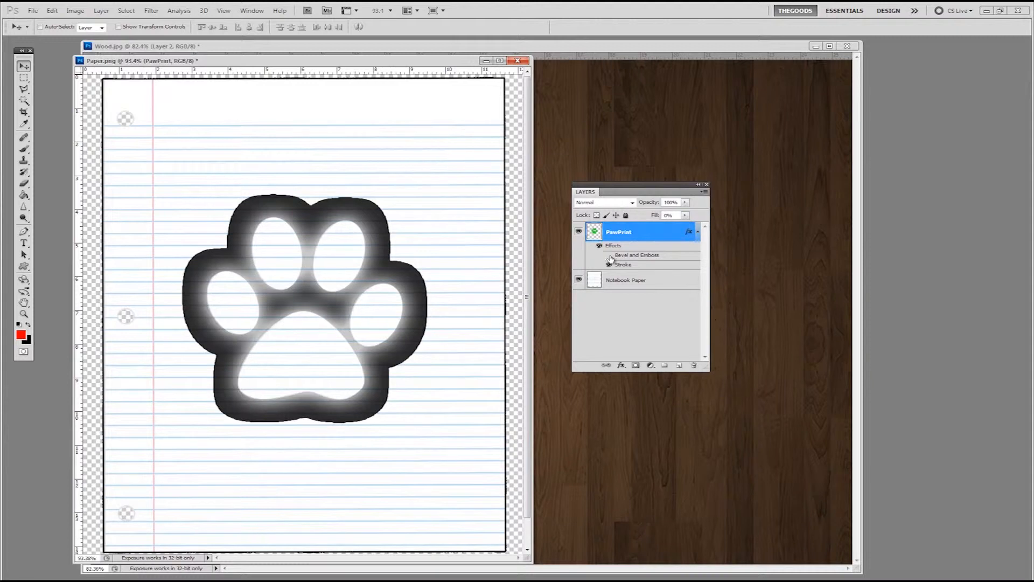
click(609, 264)
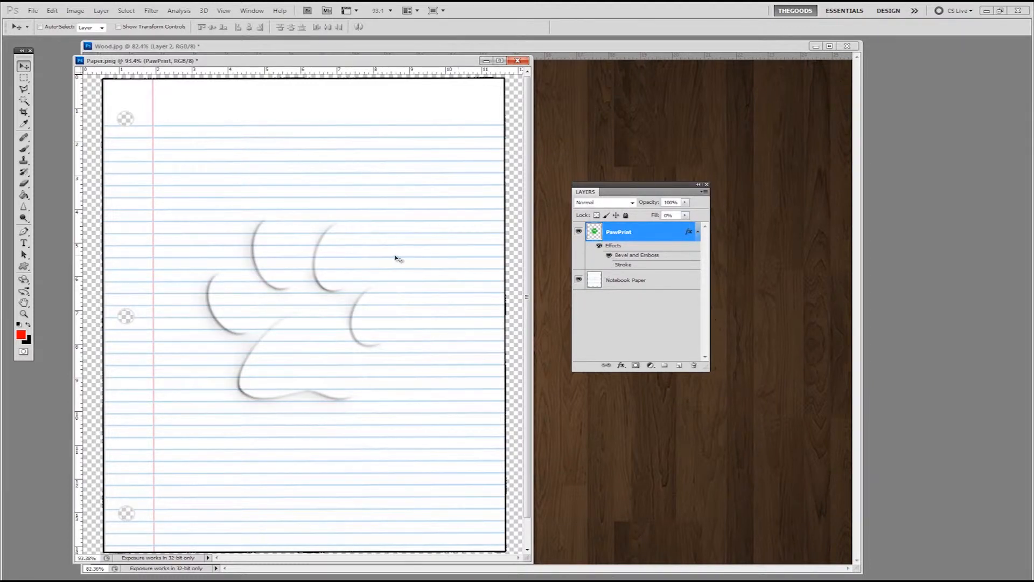
Restore the PawPrint layer's Fill to 100% and show its Stroke effect again
click(685, 215)
drag(654, 228, 713, 231)
click(609, 265)
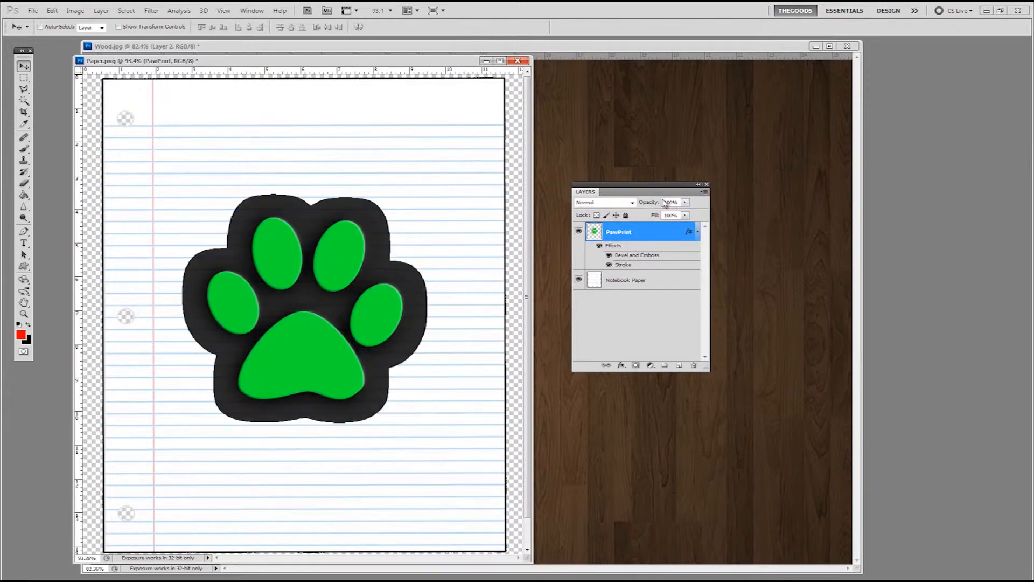
click(690, 206)
mouse_move(687, 215)
mouse_down()
mouse_move(653, 223)
mouse_move(691, 211)
mouse_up()
click(686, 215)
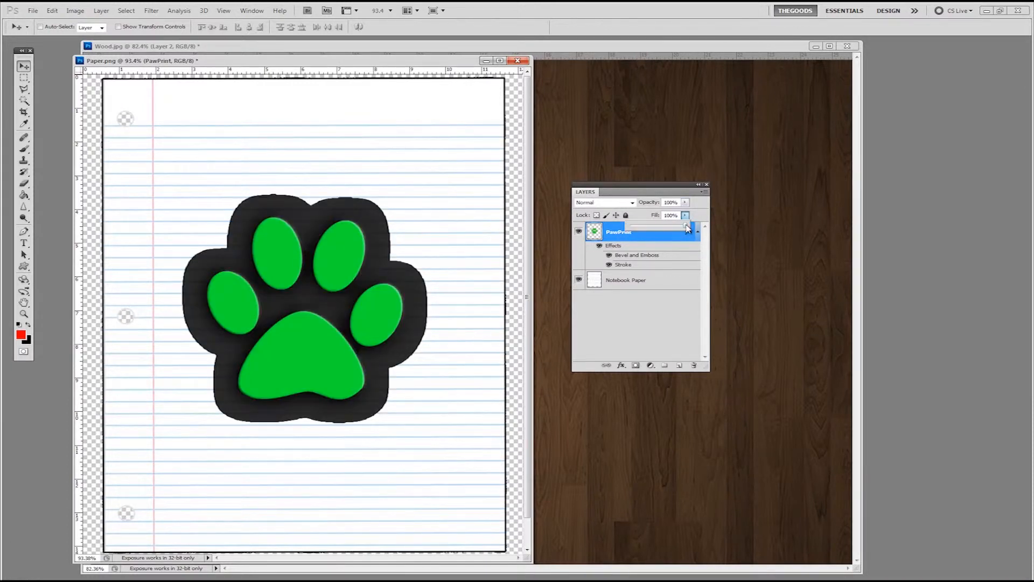
mouse_move(687, 228)
mouse_down()
mouse_move(631, 235)
mouse_move(692, 225)
mouse_up()
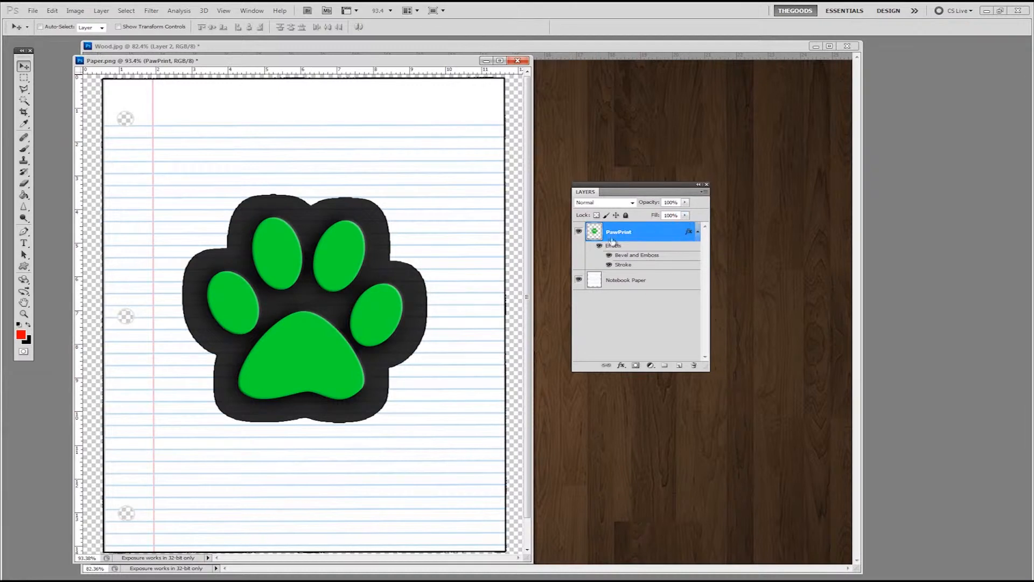
Hide all of the PawPrint layer's effects together, and collapse and expand its effects list several times
click(600, 247)
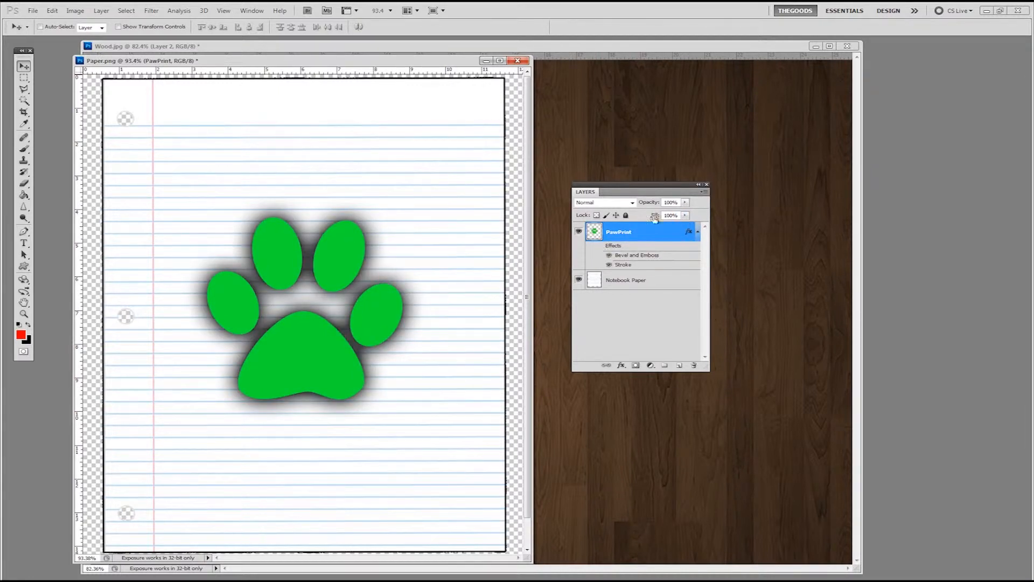
click(698, 234)
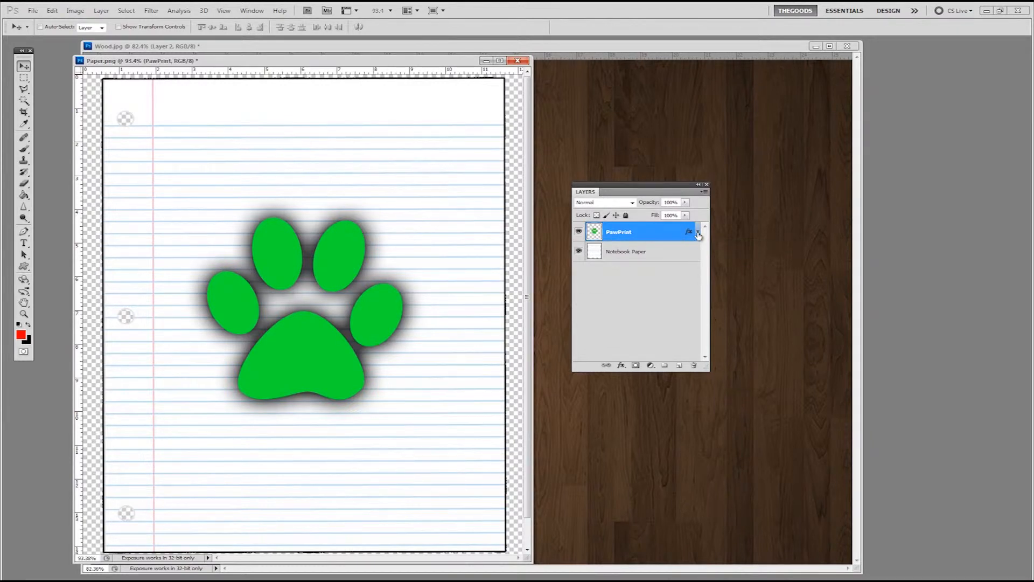
click(698, 234)
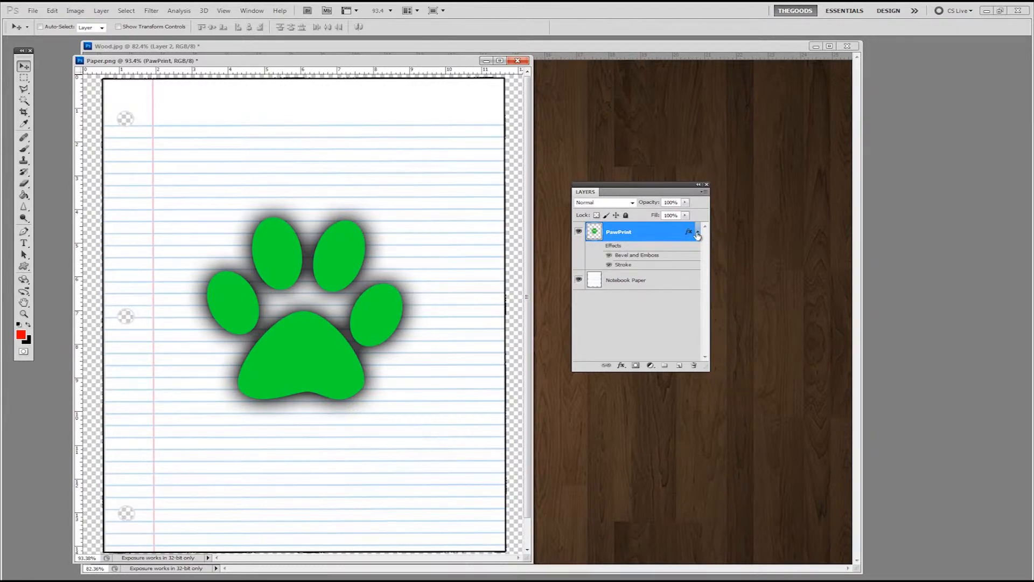
click(698, 234)
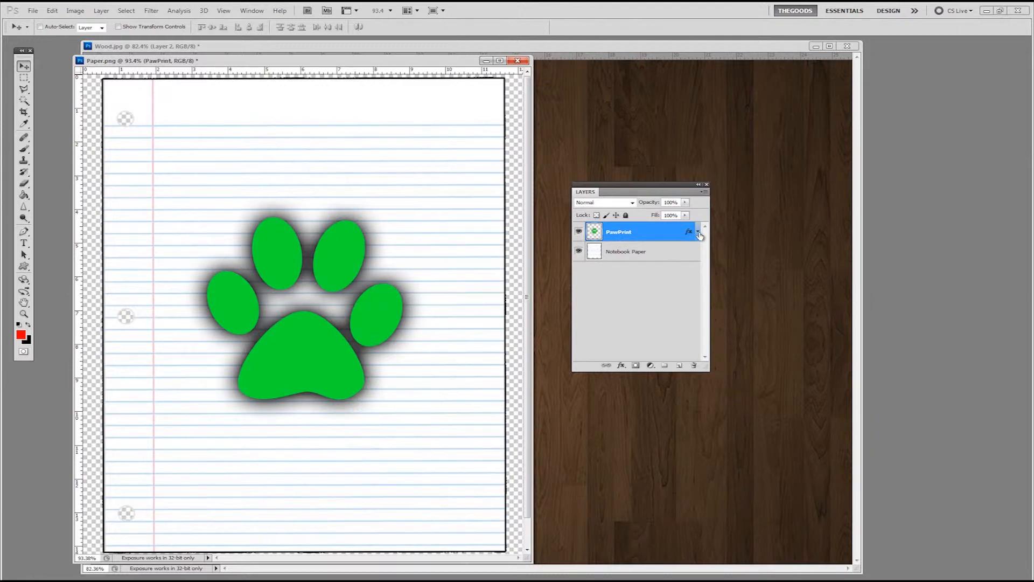
click(698, 234)
click(698, 233)
click(697, 232)
Shorten and slightly widen the Layers panel, and leave the PawPrint layer's effects list collapsed
drag(698, 371, 720, 314)
click(709, 231)
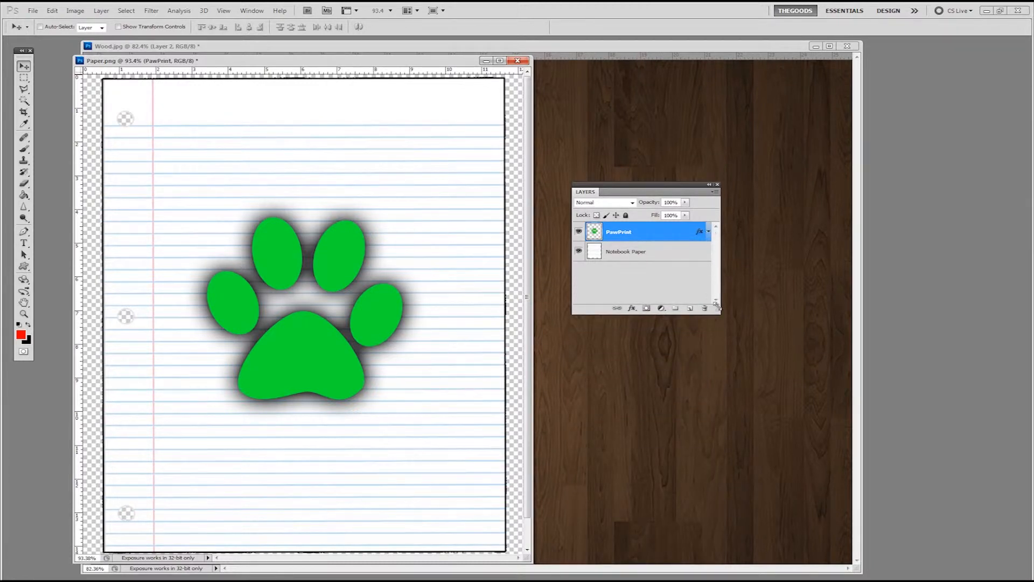
mouse_move(716, 307)
mouse_down()
mouse_move(716, 335)
mouse_move(718, 323)
mouse_up()
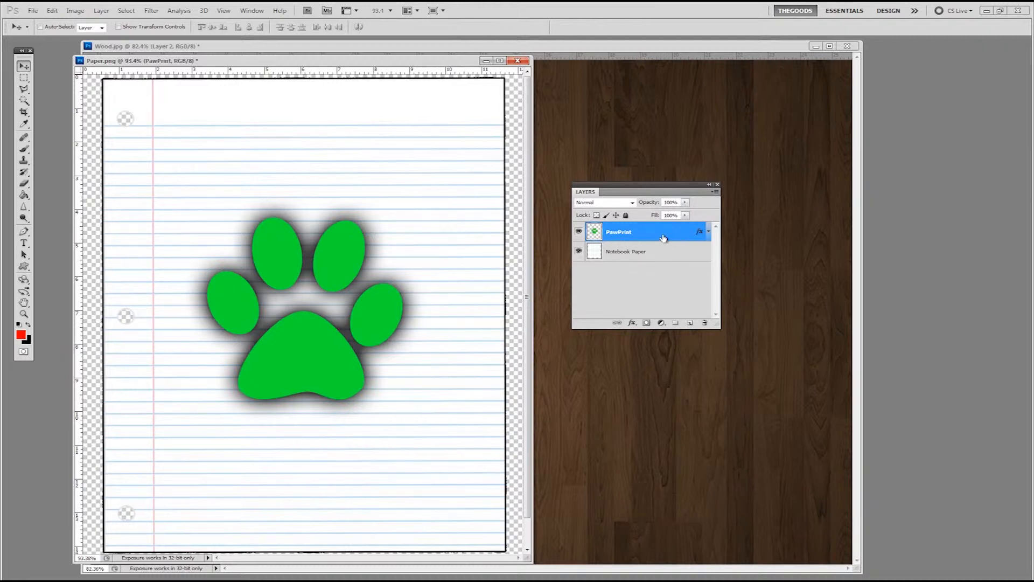
Duplicate the PawPrint layer and move the copy up and to the right so it overlaps the original
drag(663, 238, 691, 322)
drag(358, 260, 439, 181)
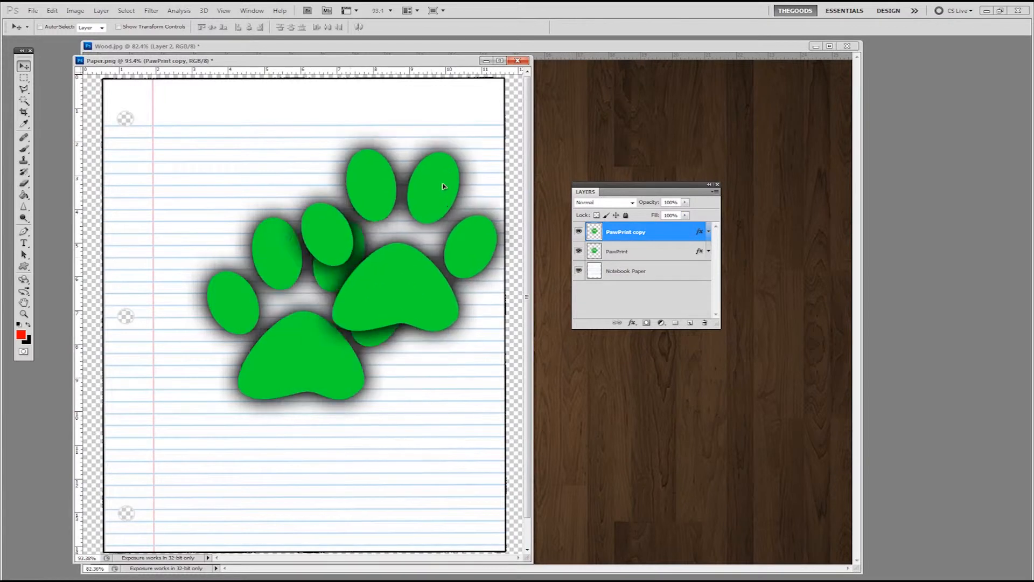
Expand the effects lists of both paw print layers and lengthen the Layers panel to fit them
click(708, 232)
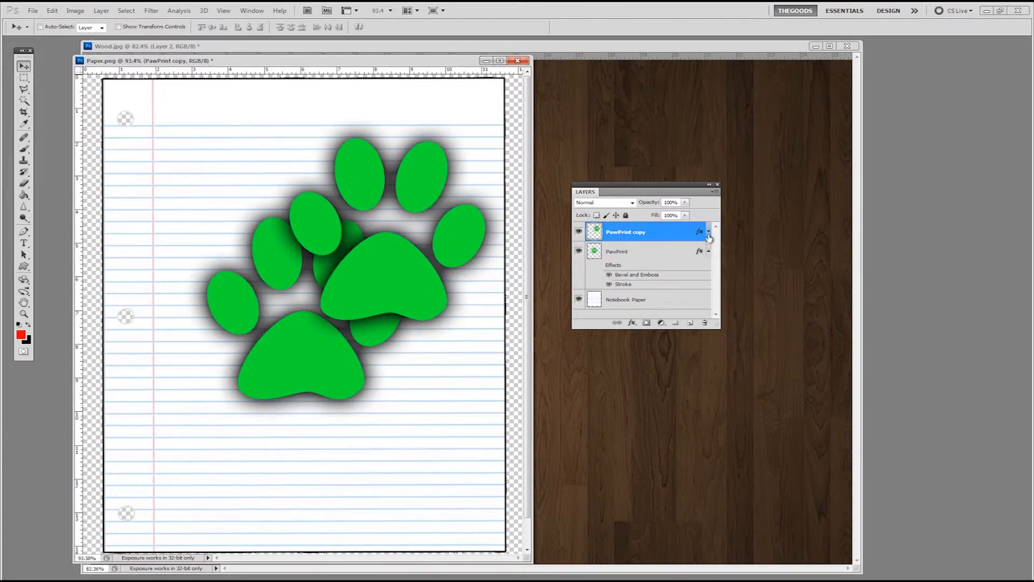
alt+click(708, 232)
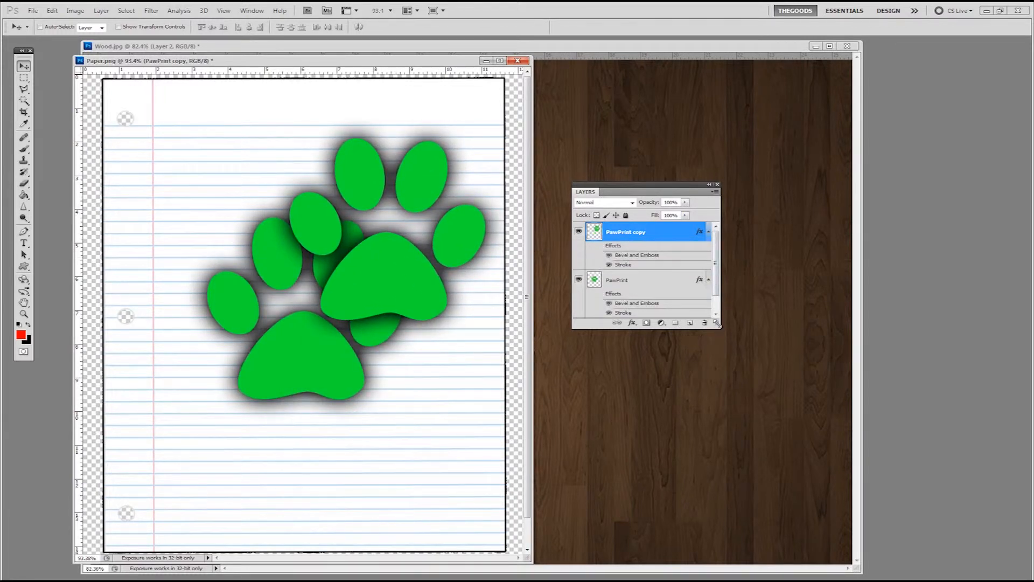
drag(719, 332, 731, 453)
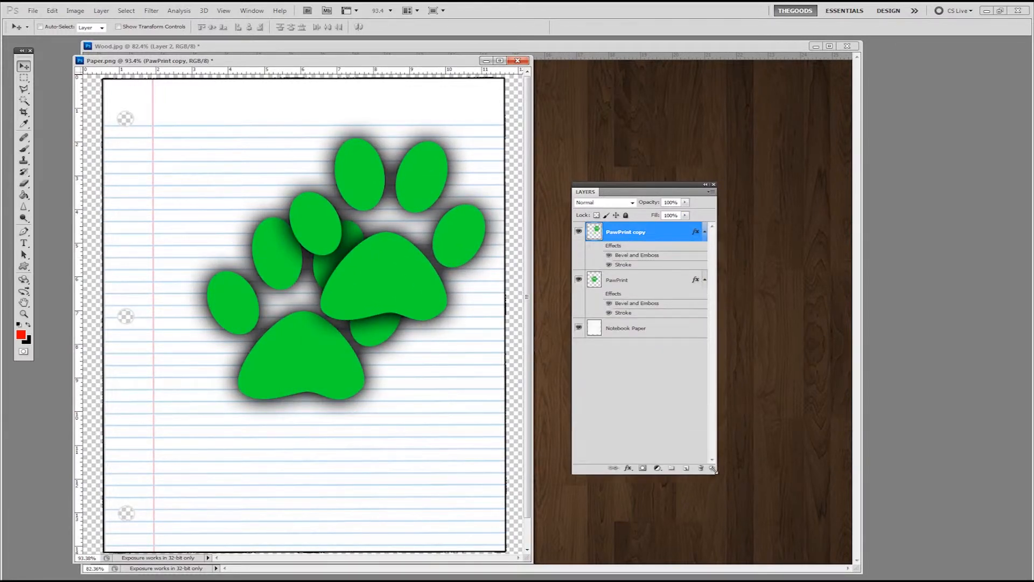
Duplicate the PawPrint and PawPrint copy layers together, and collapse the effects lists of all four paw print layers
shift+click(675, 283)
drag(675, 283, 701, 448)
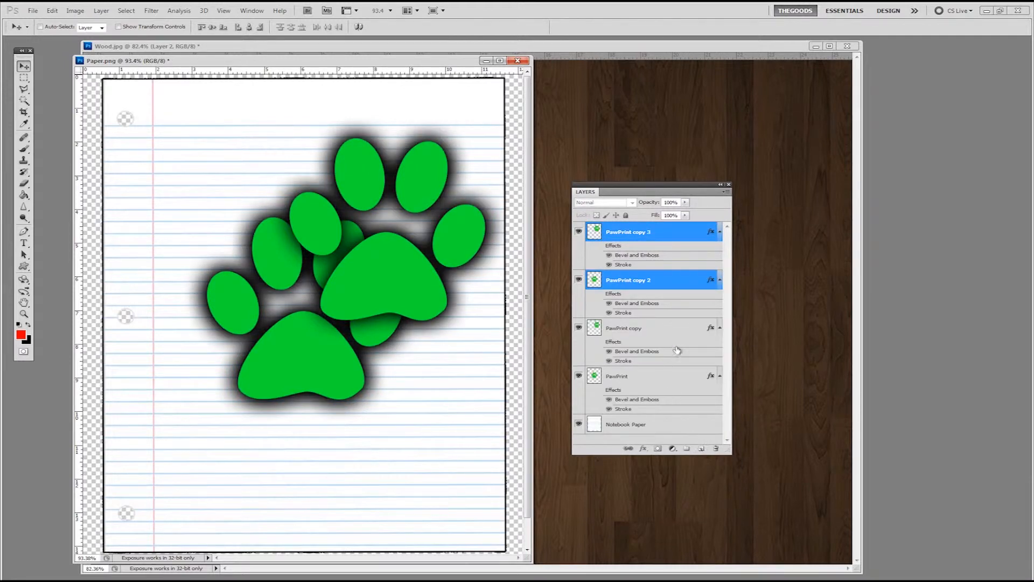
drag(730, 454, 748, 532)
click(737, 376)
click(736, 328)
click(737, 280)
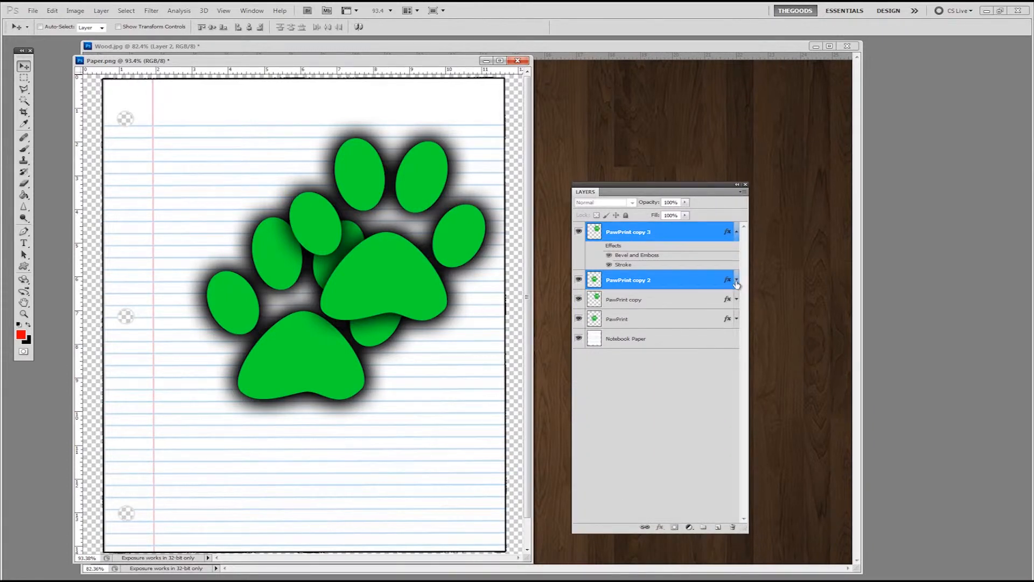
click(737, 232)
Delete the three PawPrint copy layers together, keeping only the original PawPrint and Notebook Paper layers
click(692, 256)
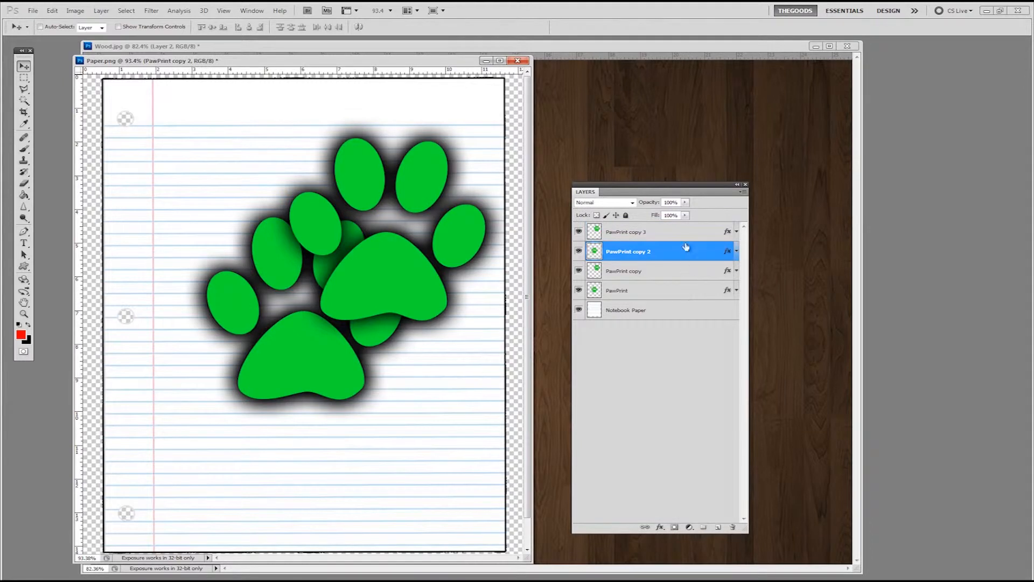
shift+click(682, 239)
shift+click(680, 272)
drag(690, 263, 732, 526)
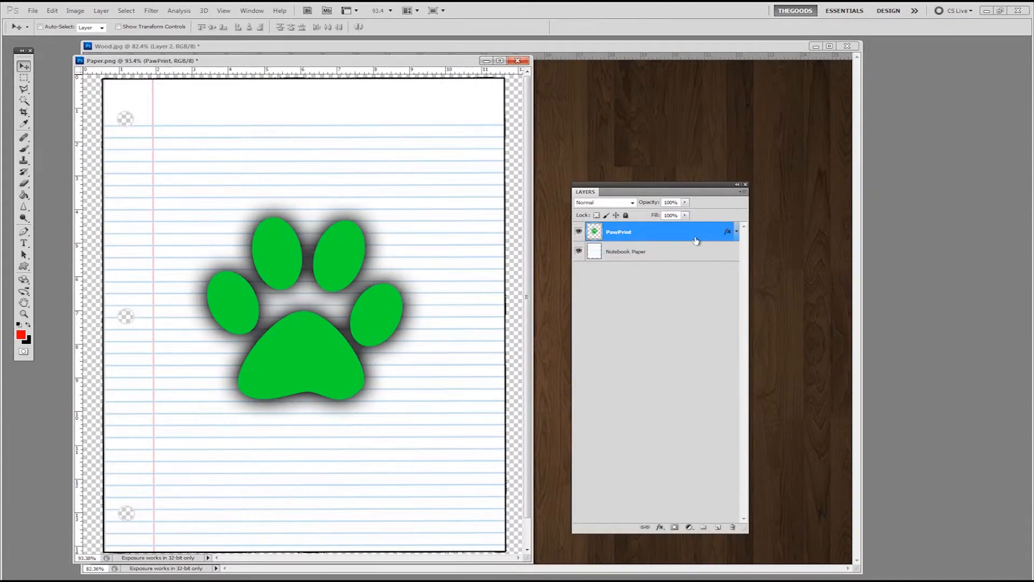
Lock all properties of the PawPrint layer and try to move the paw print on the page
click(626, 216)
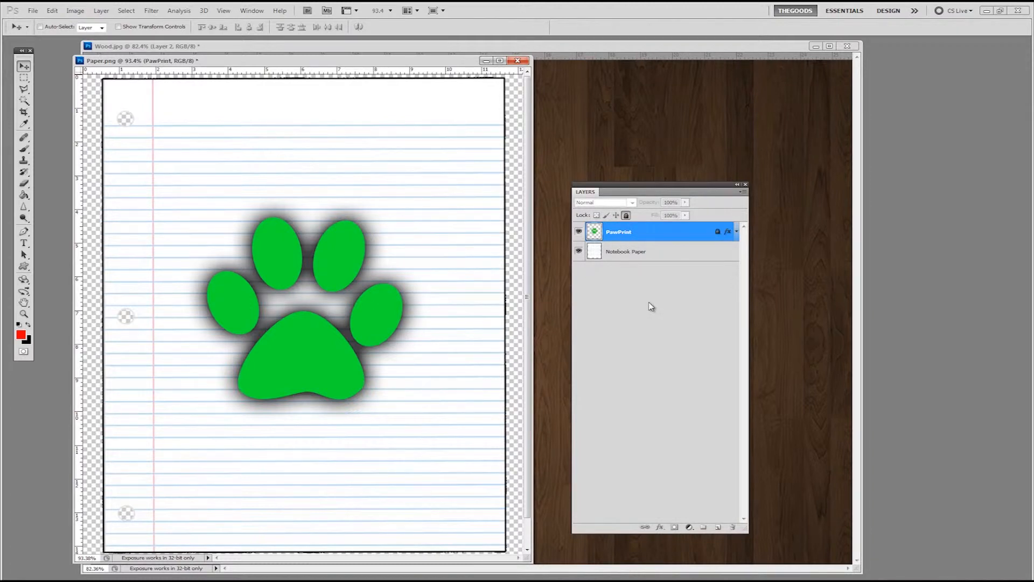
click(317, 254)
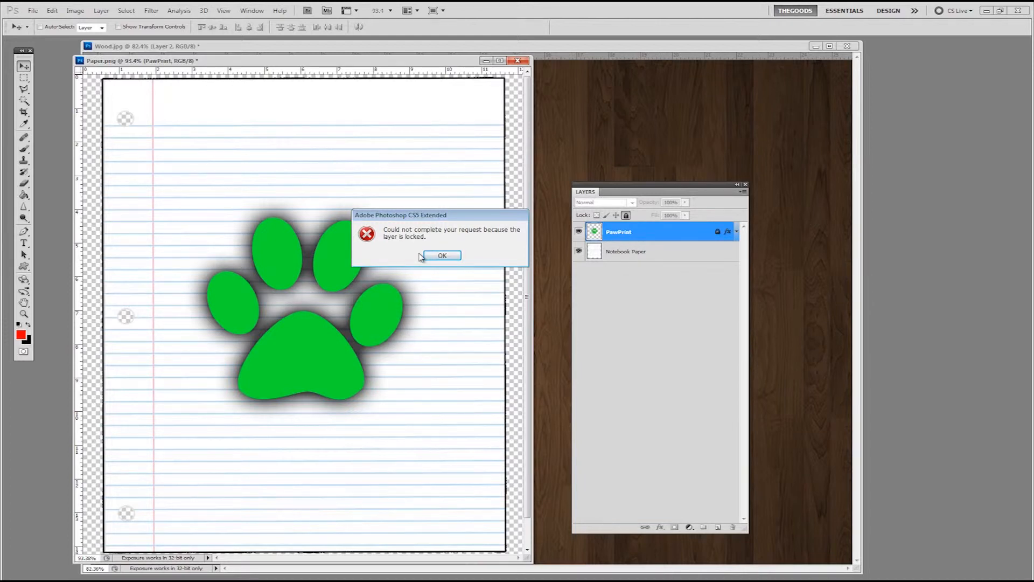
click(438, 256)
click(345, 268)
key(Return)
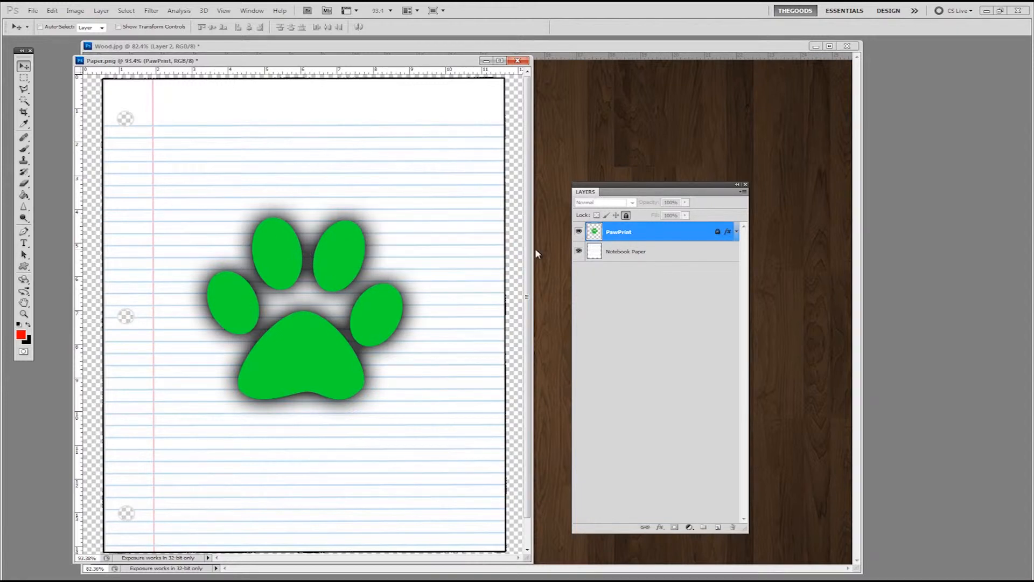
Replace the PawPrint layer's full lock with a position lock and try several times to move the paw print
click(626, 216)
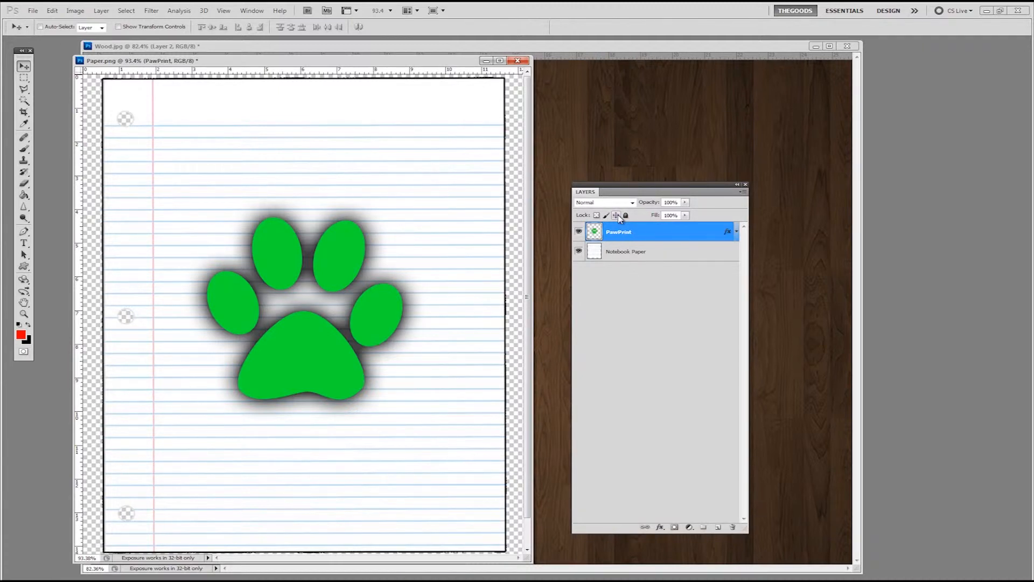
click(617, 215)
drag(330, 265, 352, 261)
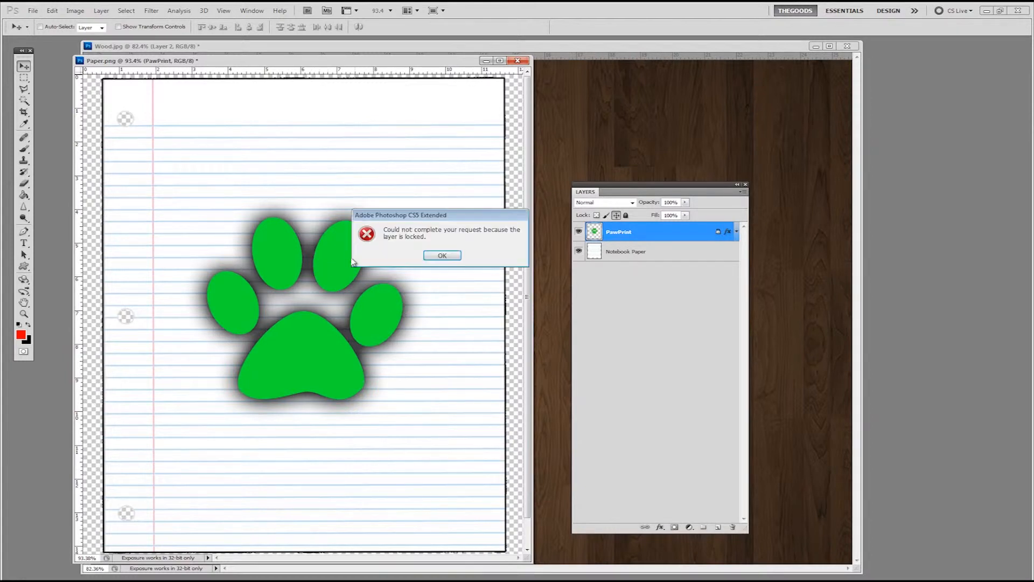
key(Return)
key(Return)
drag(284, 257, 282, 262)
key(Return)
click(275, 238)
key(Return)
click(277, 295)
key(Return)
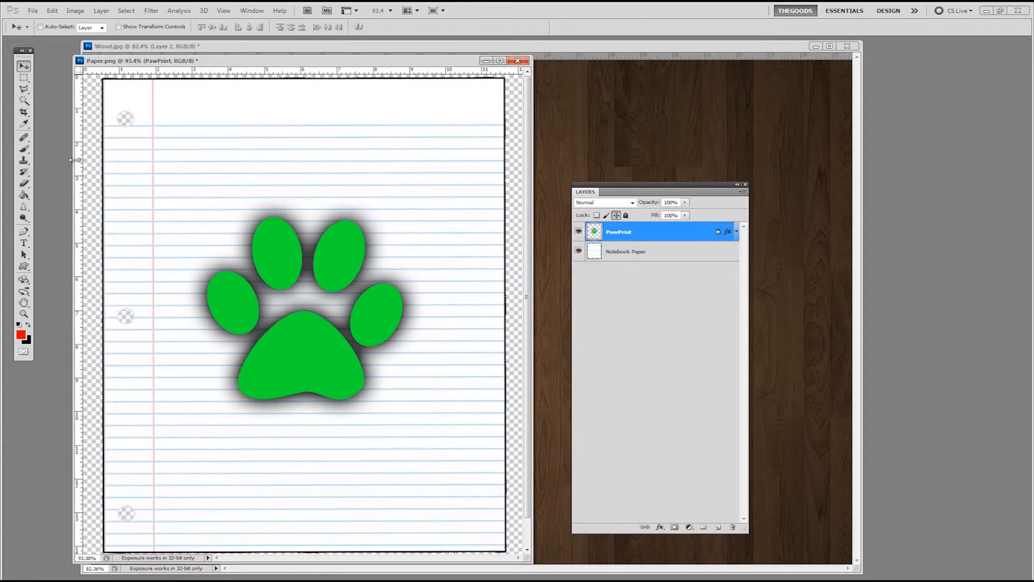
Paint red brush strokes over the position-locked paw print and undo them
key(b)
mouse_move(269, 237)
mouse_down()
mouse_move(279, 257)
mouse_move(346, 256)
mouse_move(377, 330)
mouse_up()
mouse_move(332, 366)
mouse_down()
mouse_move(231, 347)
mouse_move(220, 267)
mouse_move(343, 250)
mouse_move(225, 233)
mouse_move(343, 233)
mouse_up()
key(ctrl+z)
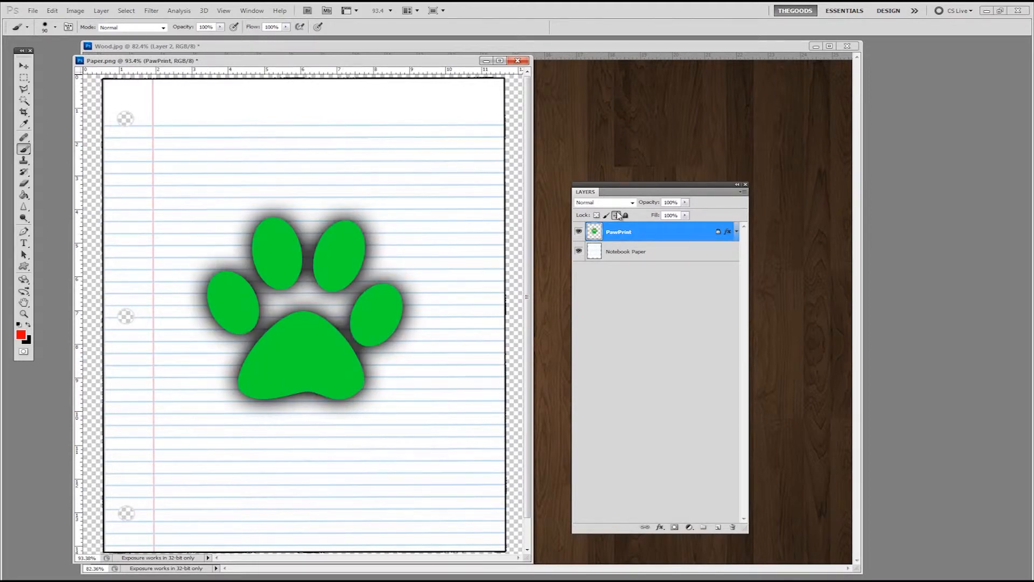
Switch the PawPrint layer from the position lock to the image pixels lock and try to paint on it with the Brush
click(606, 215)
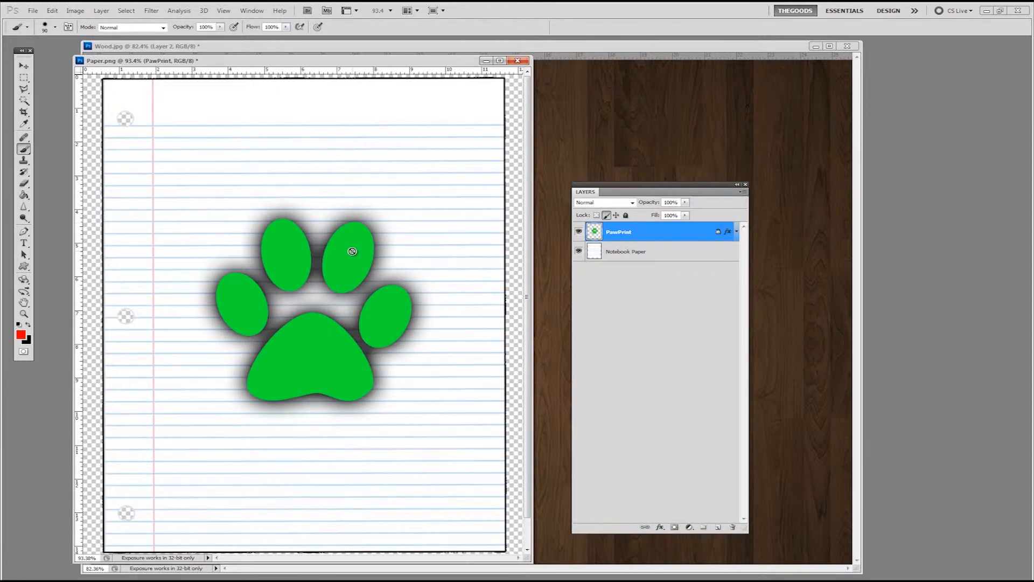
click(352, 251)
click(441, 256)
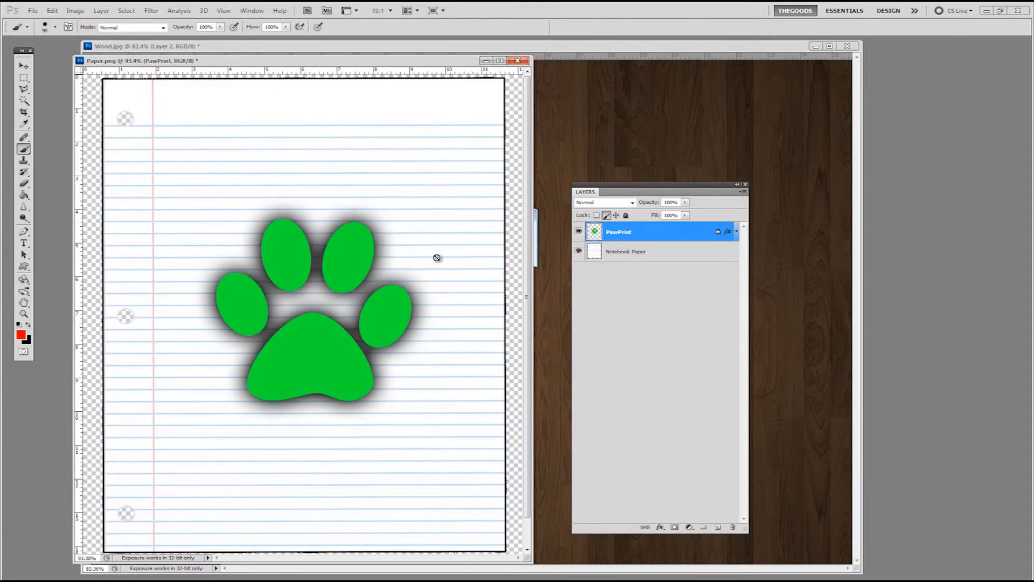
click(315, 244)
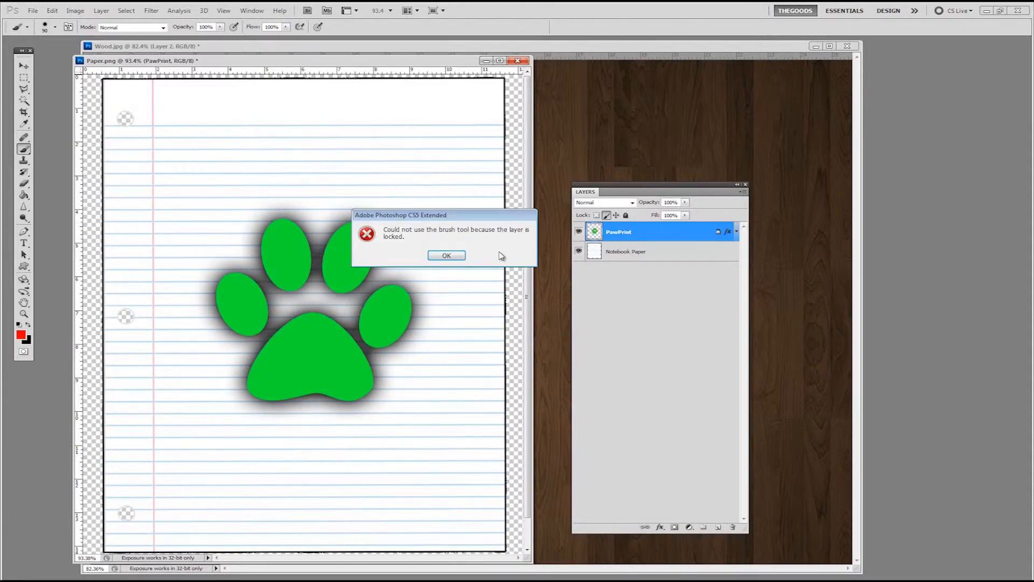
click(443, 256)
Move the pixel-locked paw print slightly up and add an Inner Glow effect to its layer with default settings
key(v)
mouse_move(385, 259)
mouse_down()
mouse_move(388, 205)
mouse_move(392, 358)
mouse_move(382, 249)
mouse_up()
double_click(695, 236)
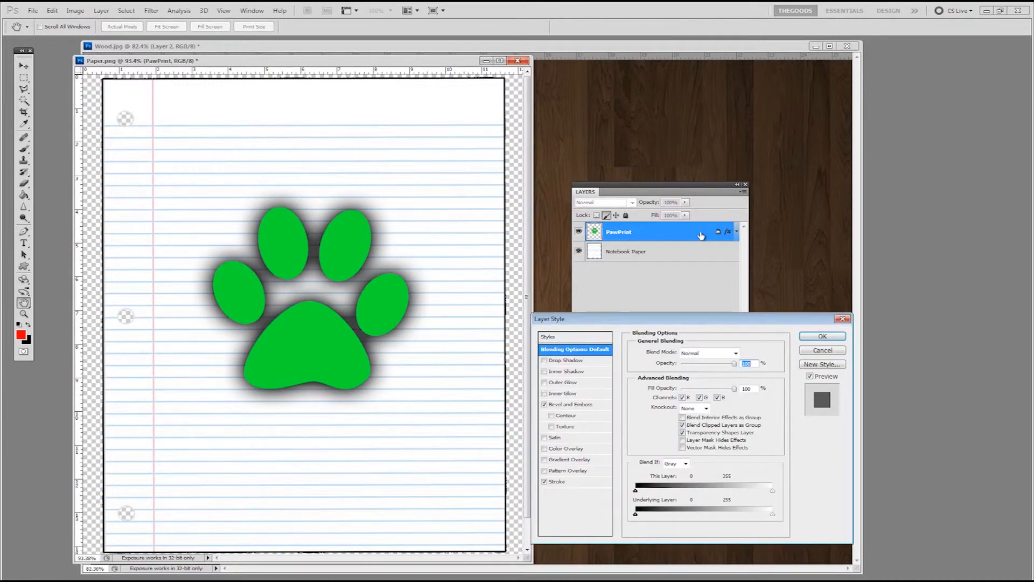
click(544, 394)
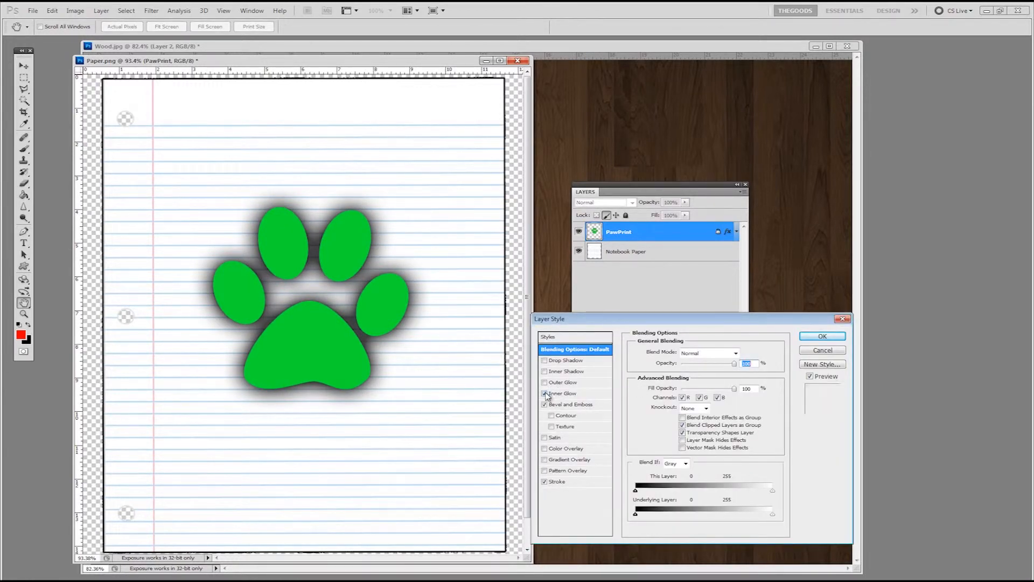
click(823, 337)
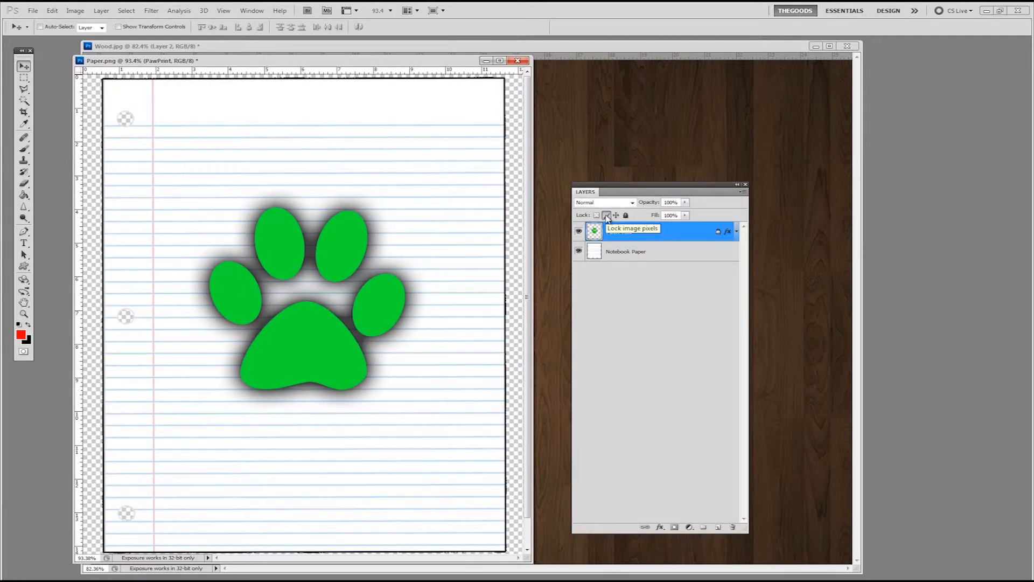
Remove the PawPrint layer's image pixels lock, try the transparent pixels lock, and move the paw print slightly on the page
click(607, 216)
click(598, 216)
mouse_move(362, 289)
mouse_down()
mouse_move(367, 298)
mouse_move(385, 245)
mouse_move(346, 260)
mouse_move(356, 259)
mouse_up()
Fill the area around the paw print with red using the Paint Bucket while the layer is unlocked, and undo the fill
key(g)
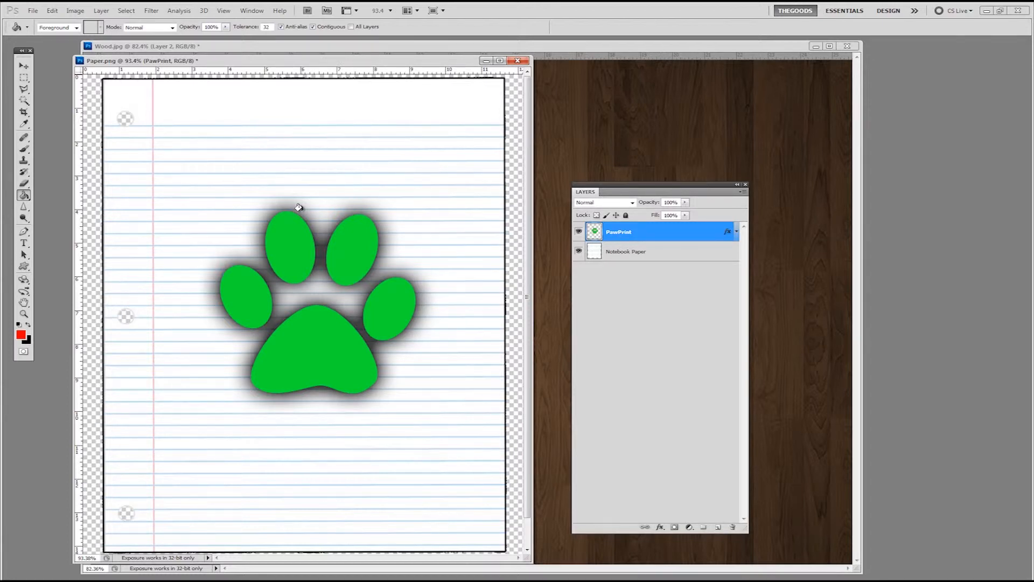
click(303, 214)
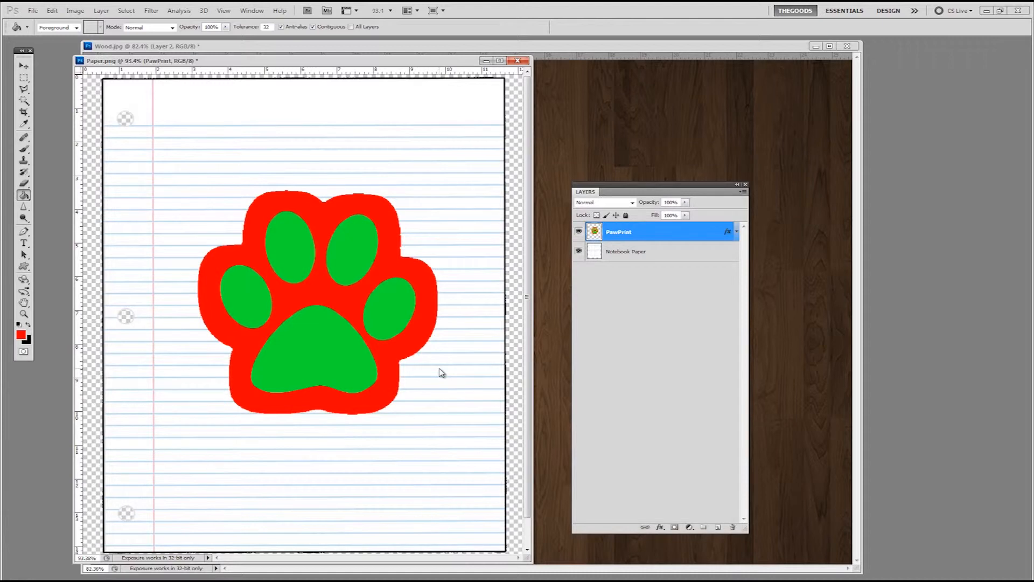
key(ctrl+z)
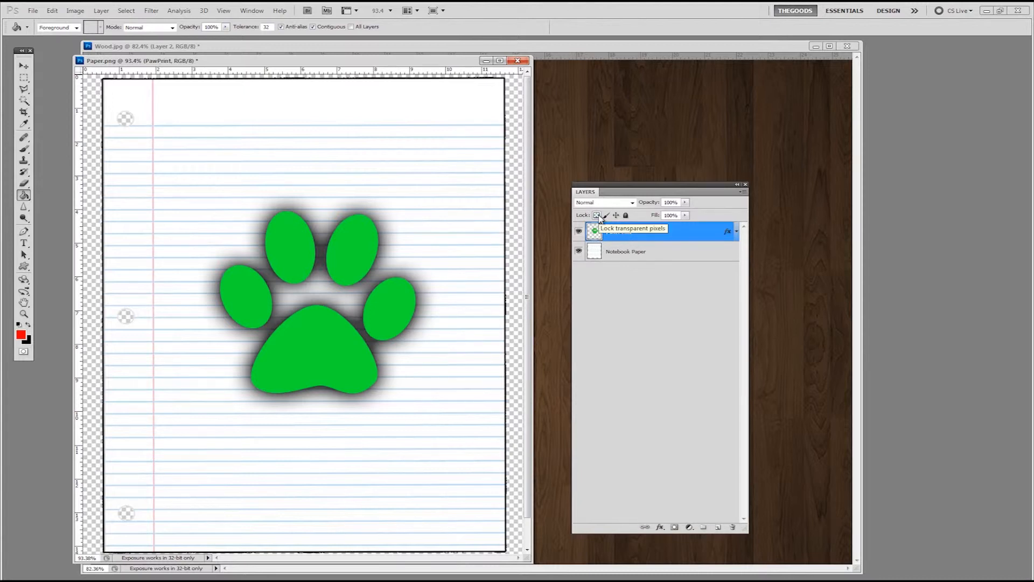
Lock the PawPrint layer's transparent pixels and fill the dark shadow around the paw with red using the Paint Bucket
click(597, 216)
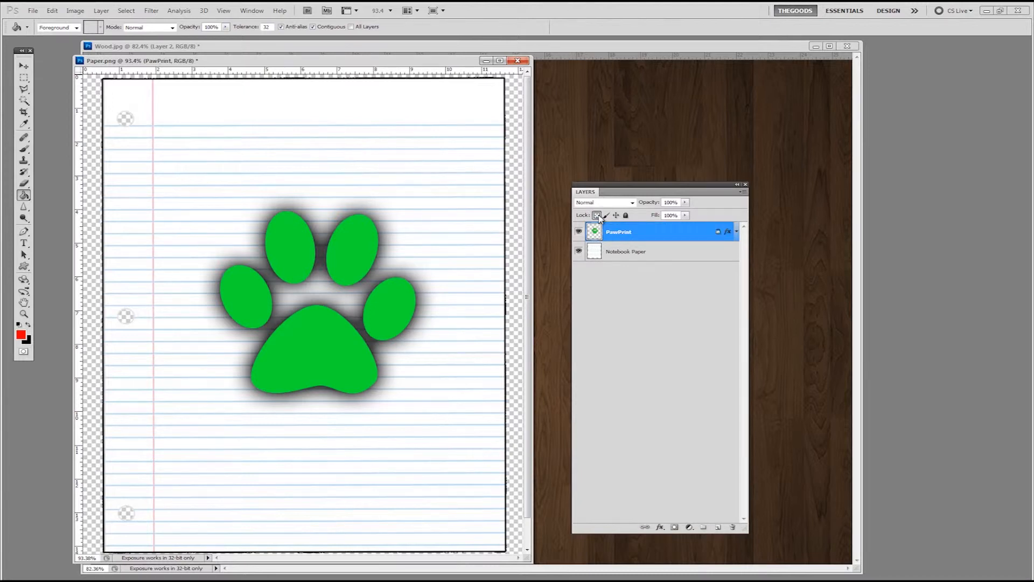
click(363, 205)
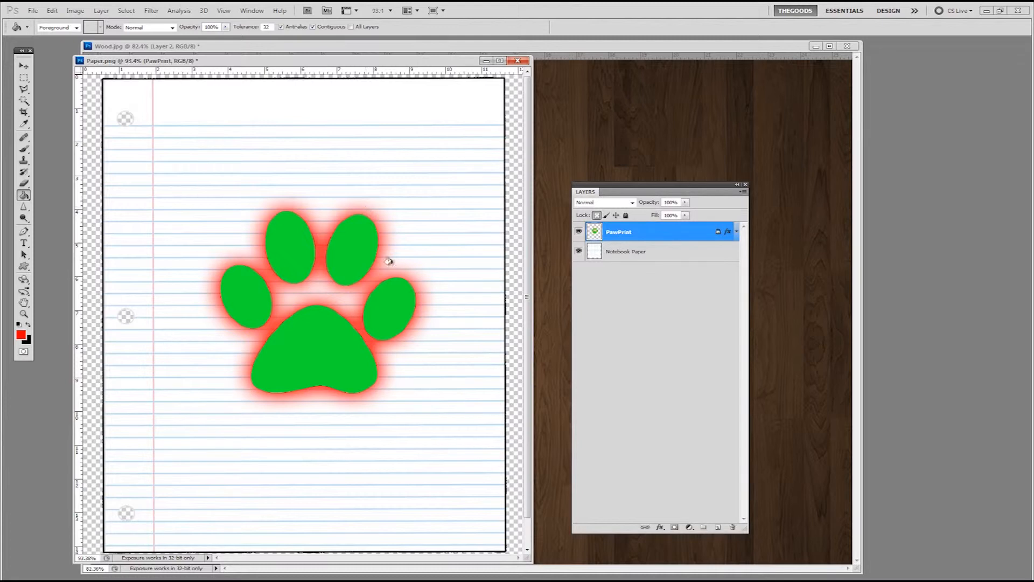
Remove the transparent pixels lock, try another red fill around the paw, and step back to the soft red glow
click(600, 215)
click(334, 224)
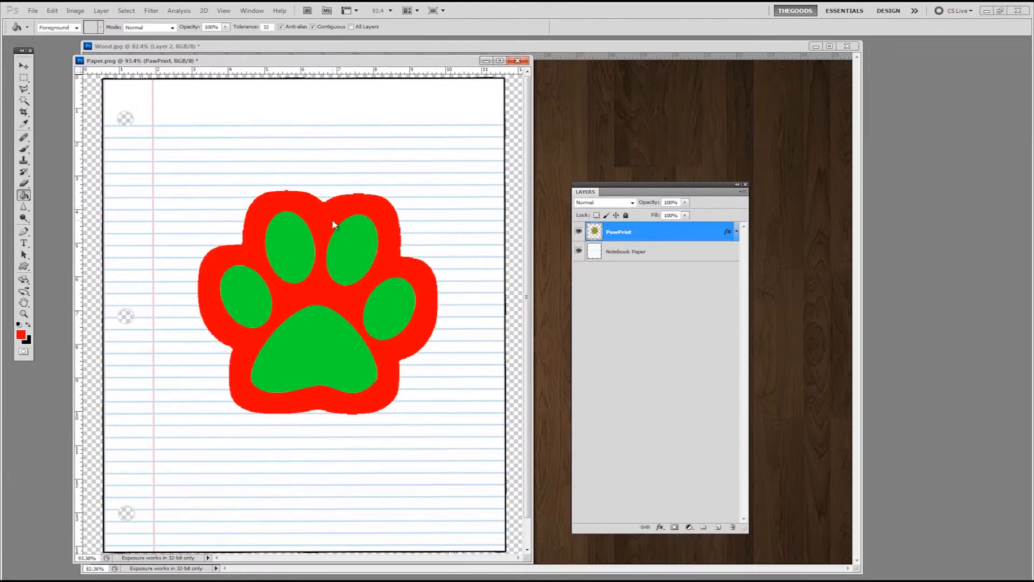
key(ctrl+alt+z)
key(ctrl+alt+z)
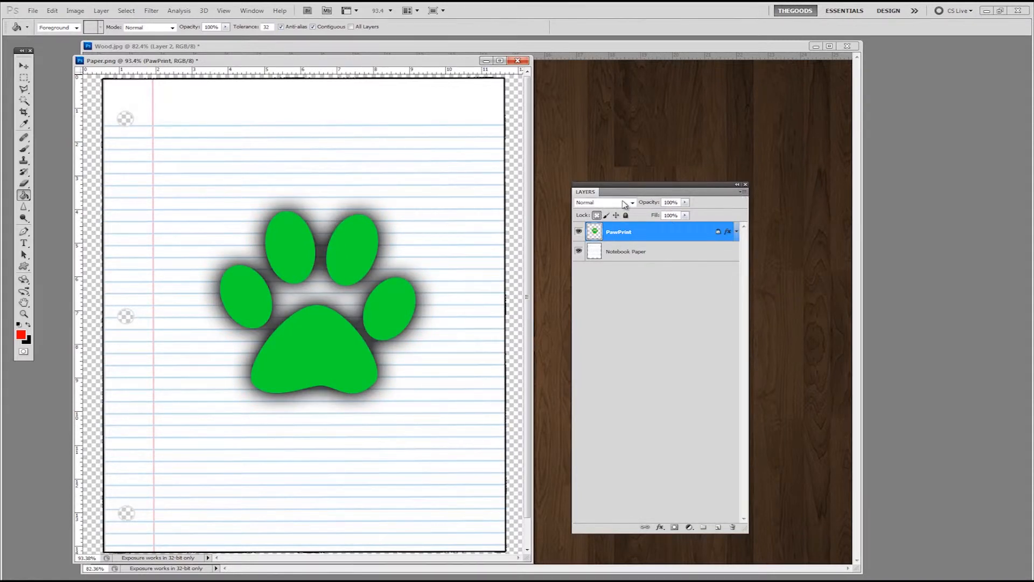
click(597, 215)
key(ctrl+shift+z)
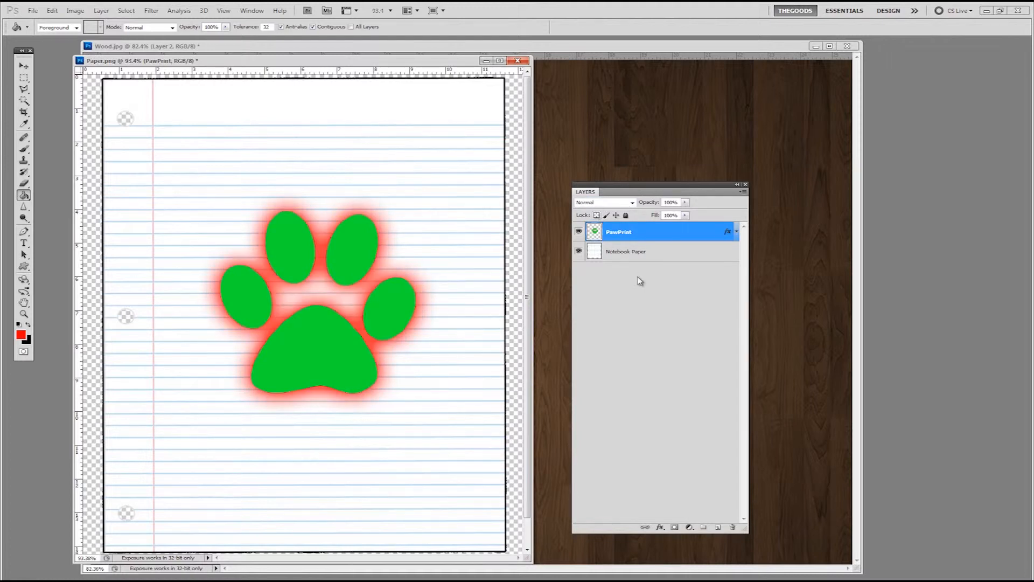
Select the Notebook Paper and PawPrint layers and create a new group from them with default settings
click(743, 193)
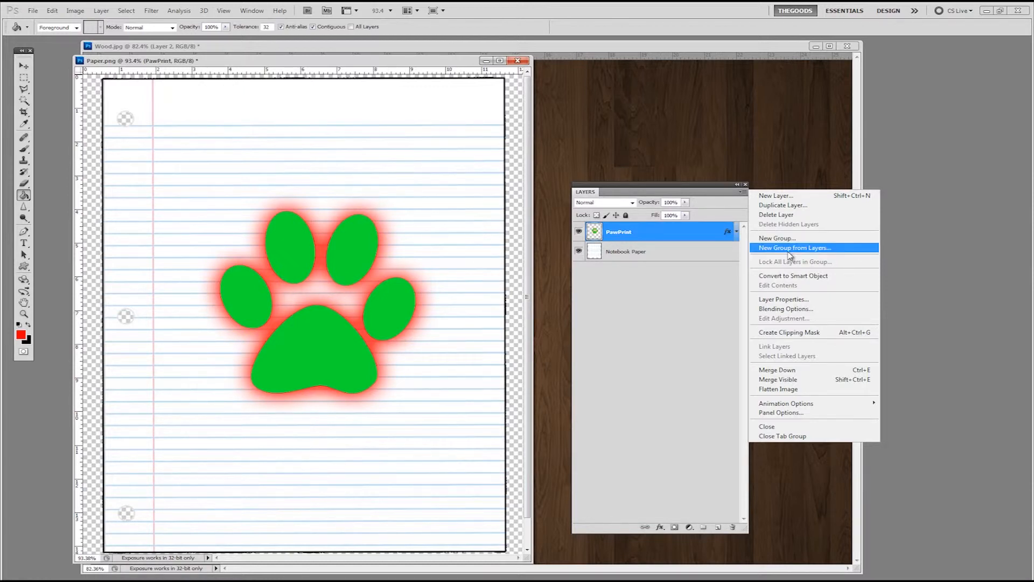
click(679, 298)
click(680, 260)
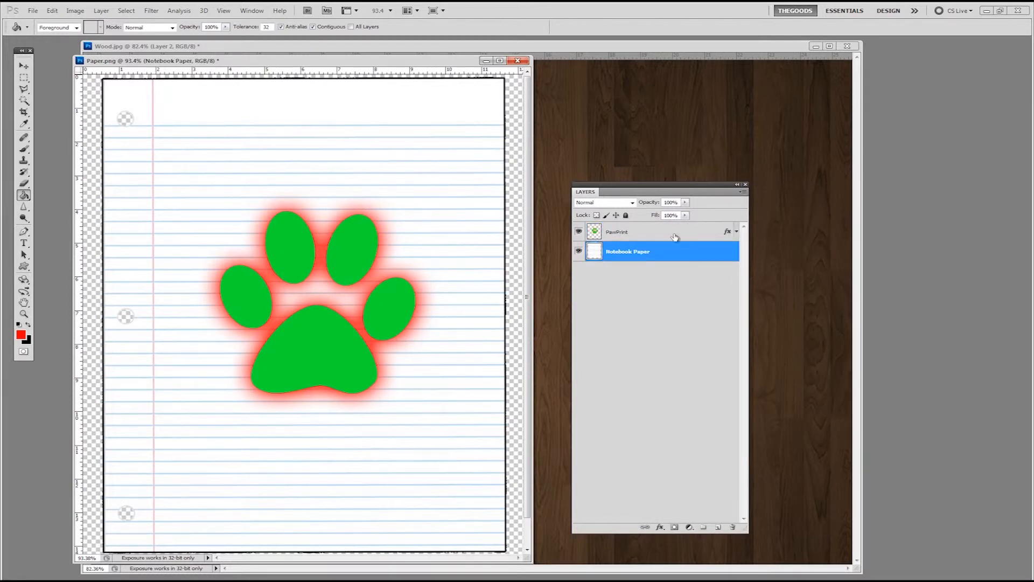
shift+click(675, 237)
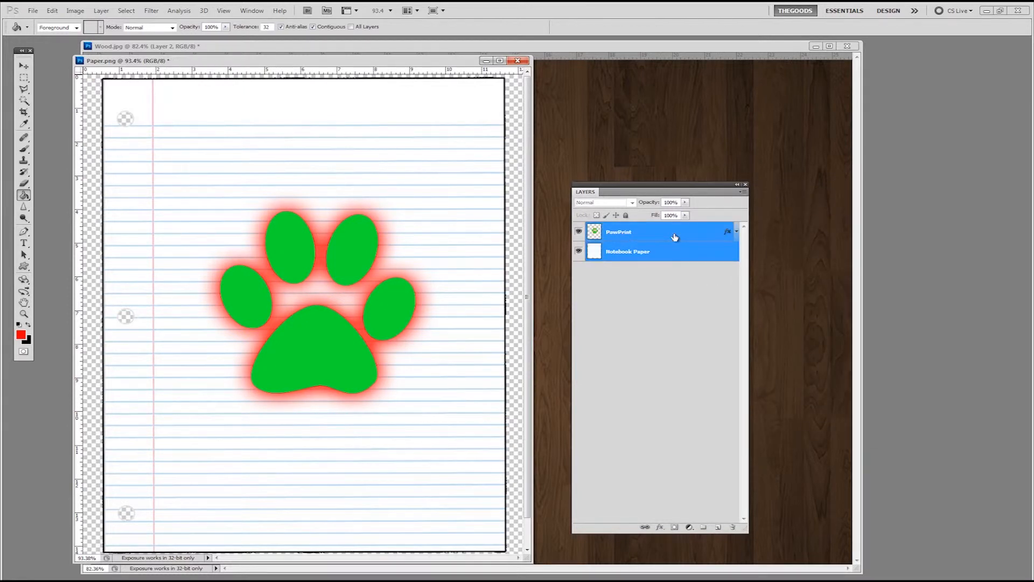
click(742, 192)
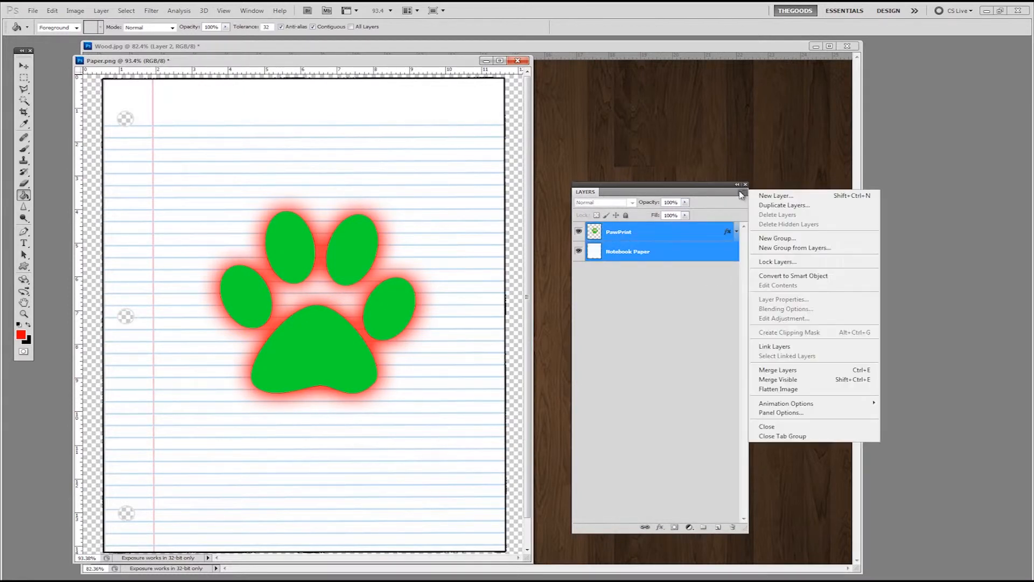
click(795, 247)
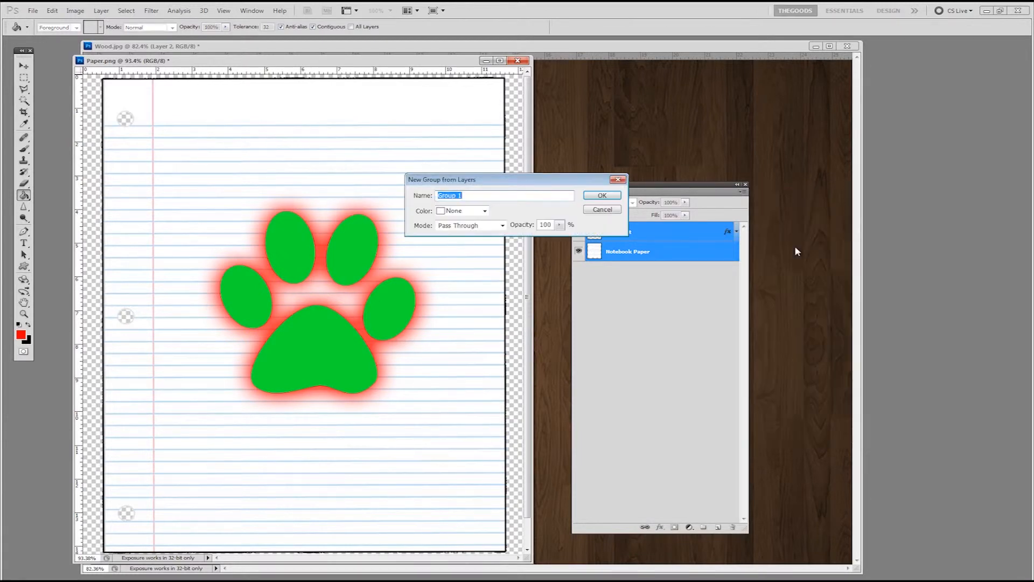
click(600, 196)
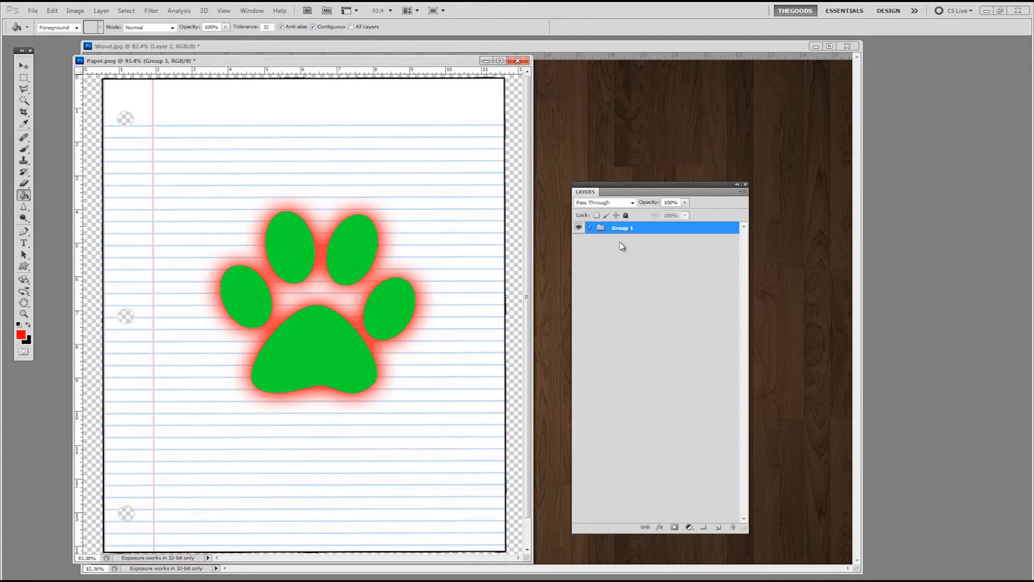
Expand and collapse the new group to check its layers, and rename the group as All
click(589, 228)
click(590, 228)
click(591, 228)
click(590, 228)
double_click(625, 229)
text(All)
key(Return)
click(591, 227)
Set the All group's color label to Red in its group properties, and toggle the group closed and open
click(743, 192)
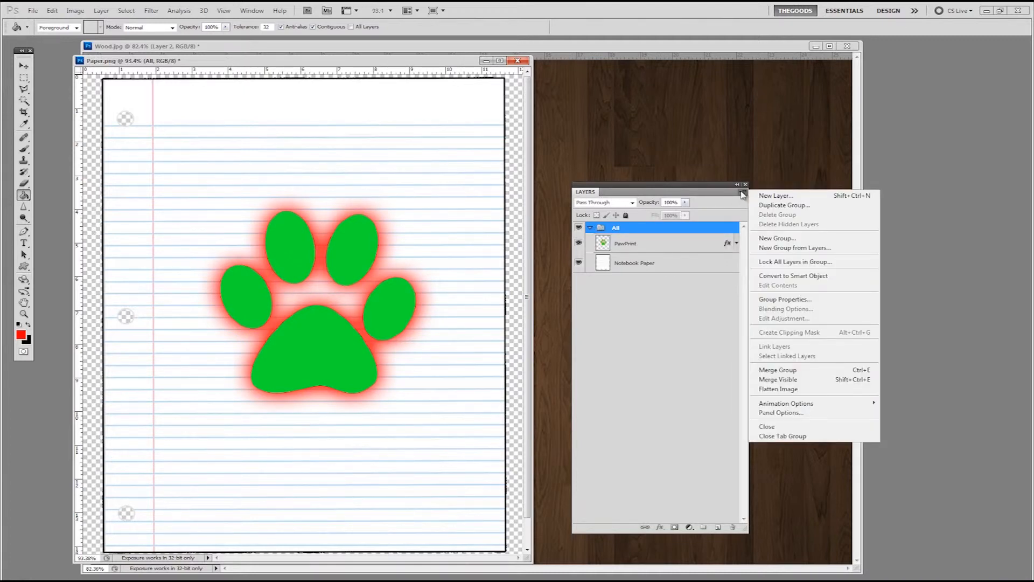
click(801, 300)
drag(554, 184, 737, 379)
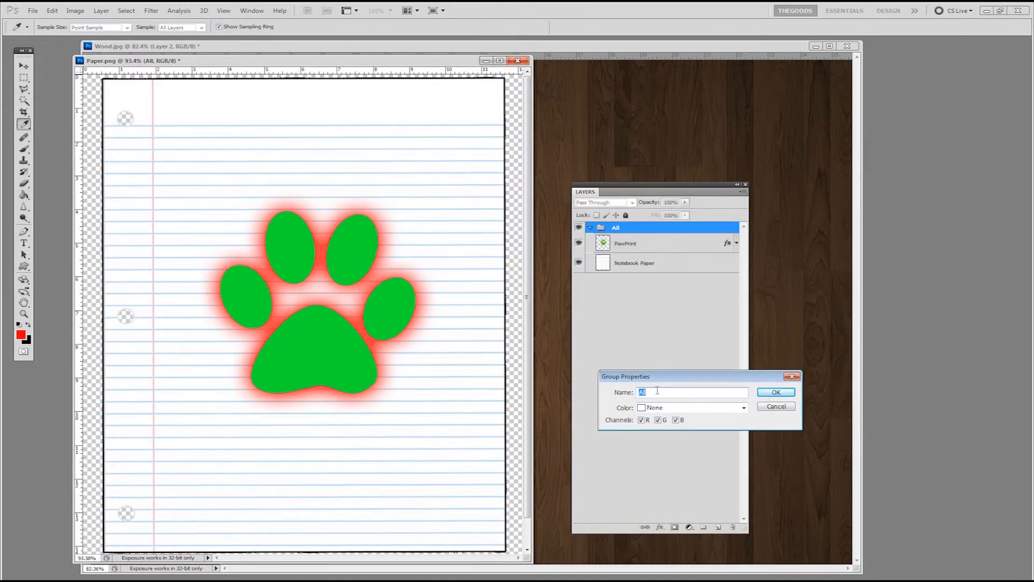
click(744, 407)
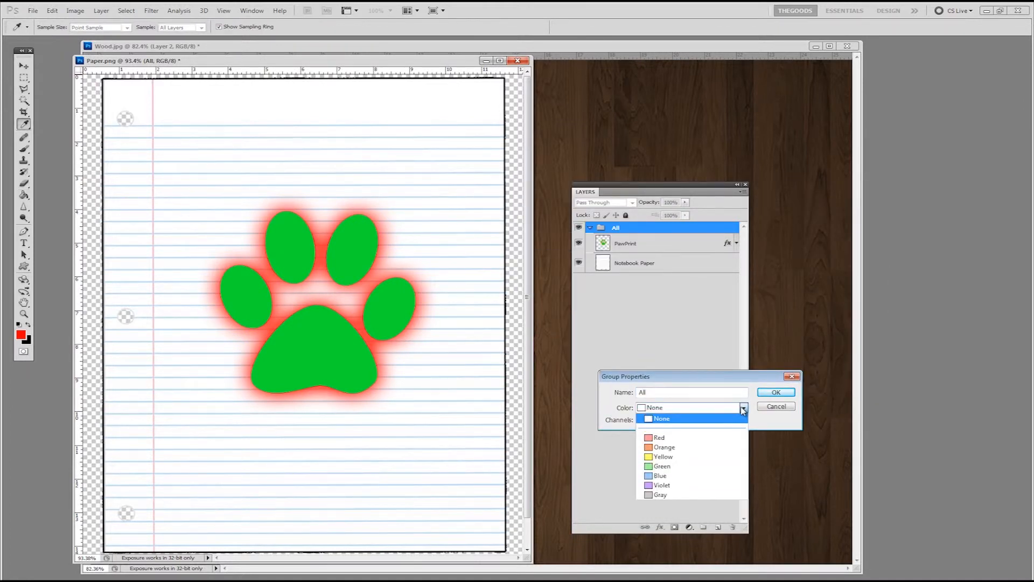
click(661, 437)
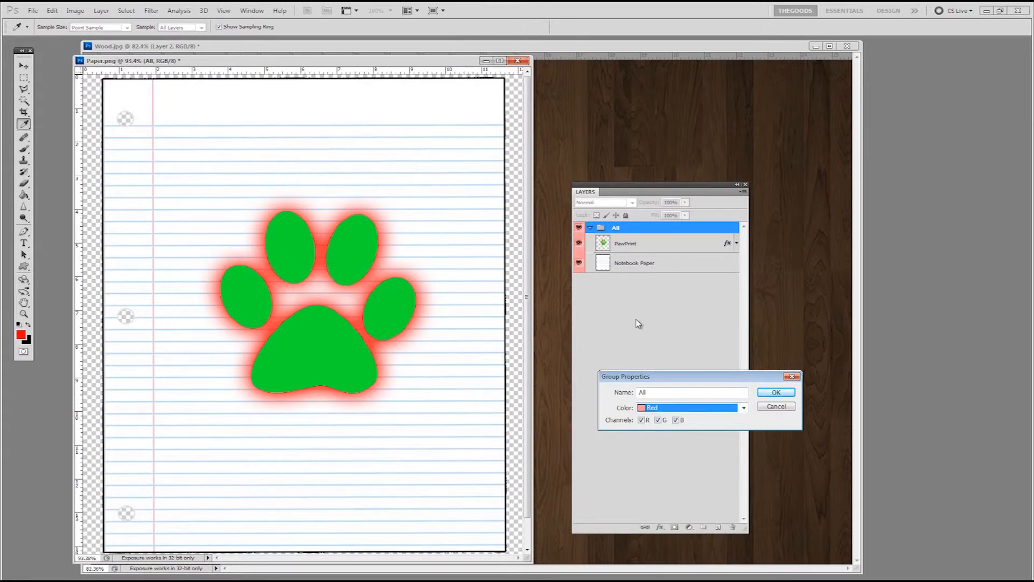
click(766, 394)
click(590, 227)
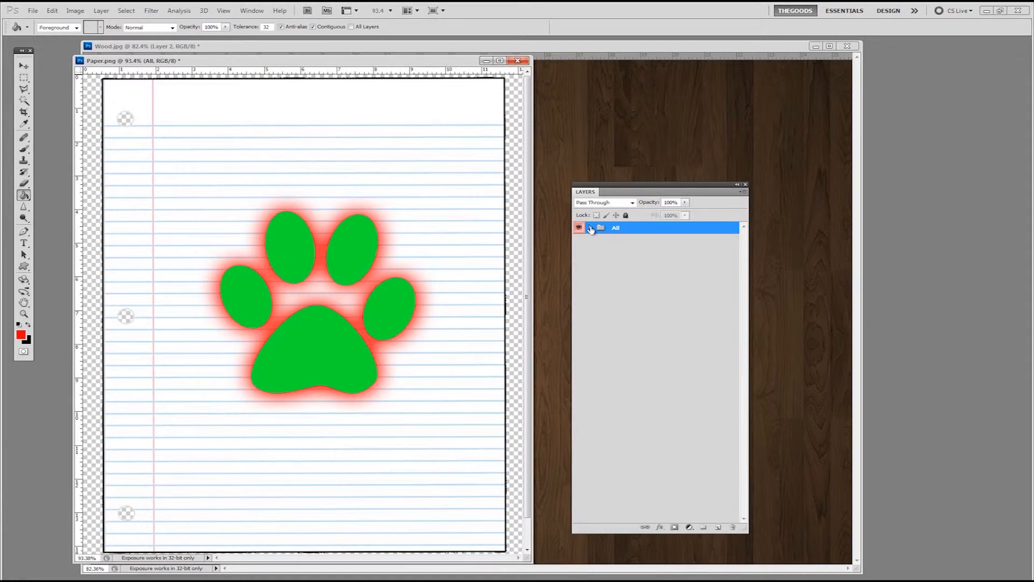
click(591, 228)
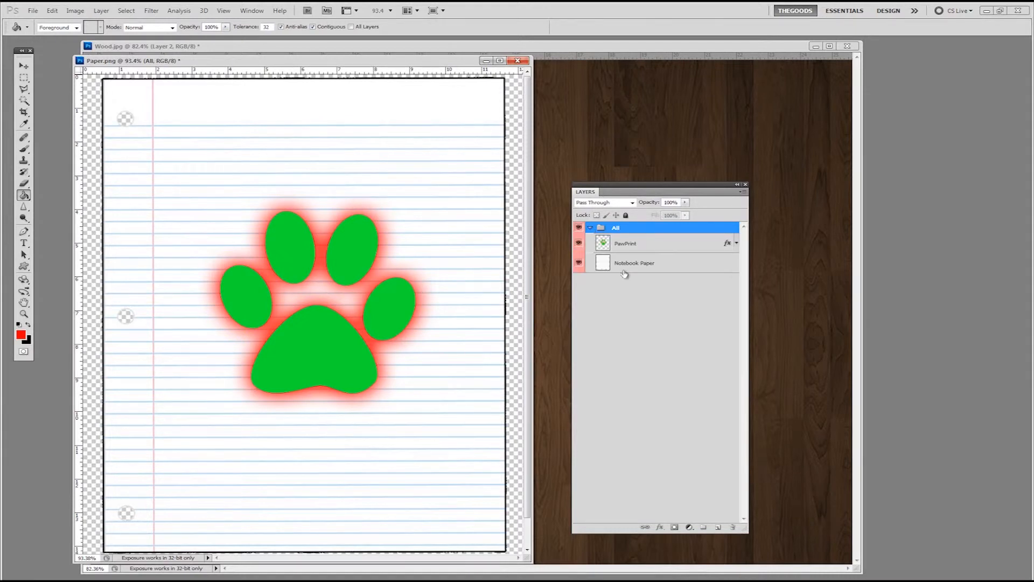
click(591, 228)
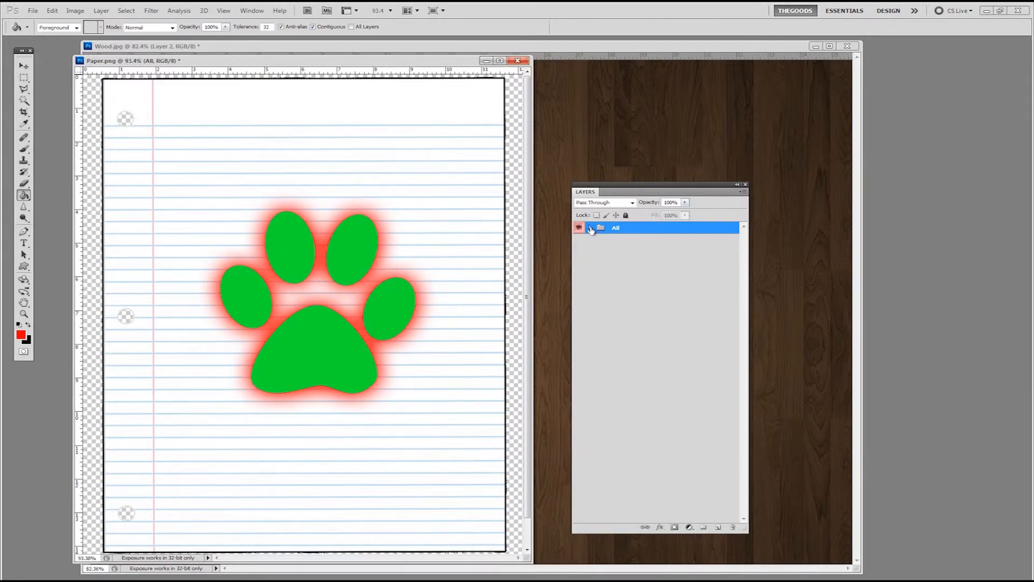
click(590, 228)
Merge the All group into a single layer, try moving it on the canvas, and undo the merge
click(743, 192)
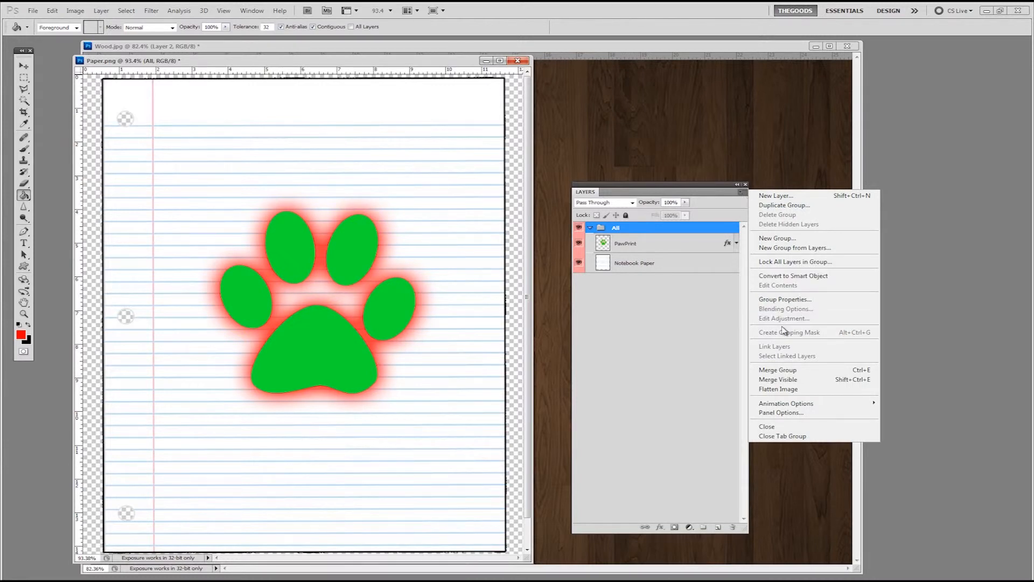
click(796, 372)
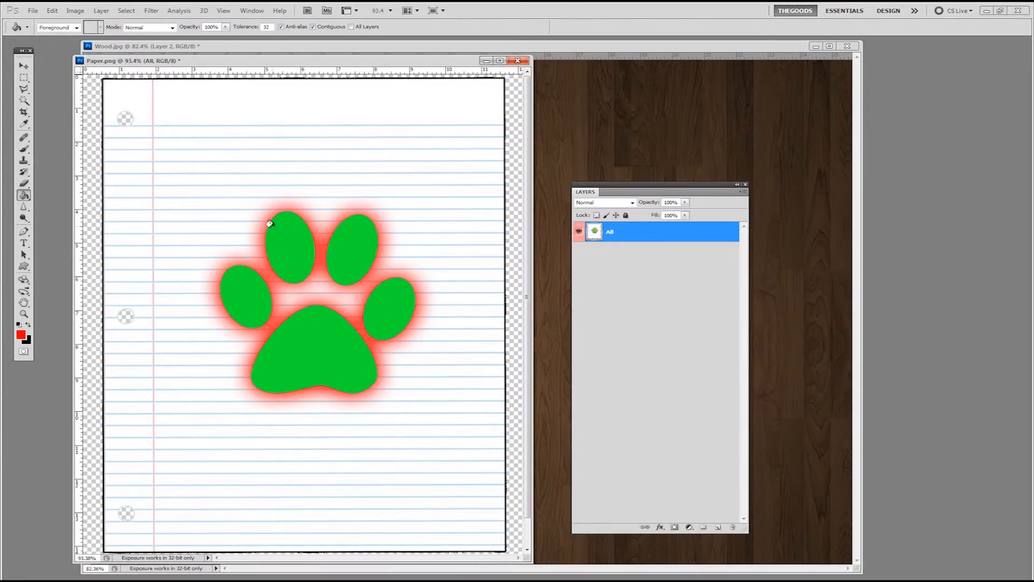
key(v)
mouse_move(270, 189)
mouse_down()
mouse_move(354, 177)
mouse_move(279, 207)
mouse_move(293, 233)
mouse_move(286, 189)
mouse_up()
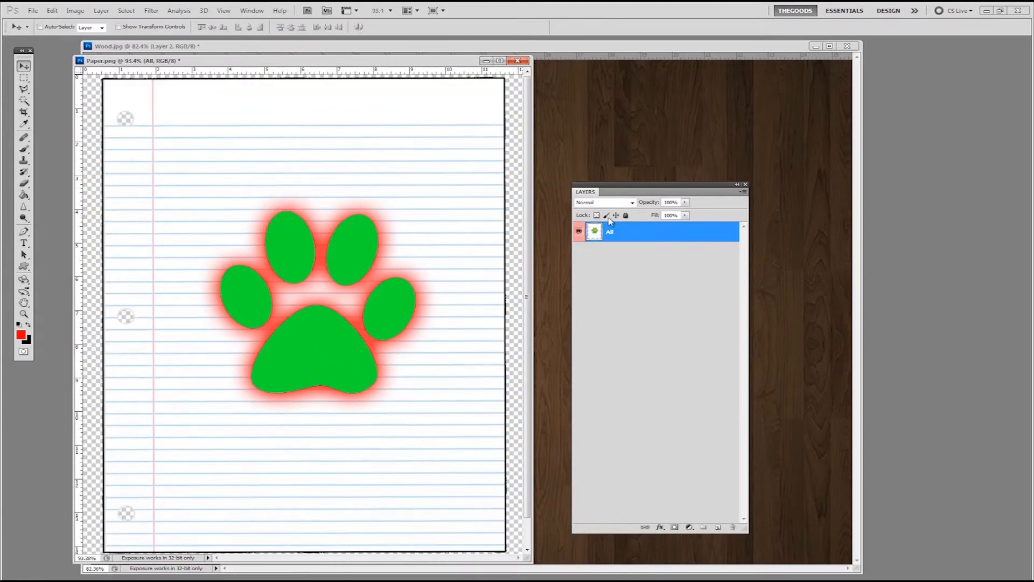
click(742, 192)
key(Escape)
key(ctrl+alt+z)
Toggle the visibility of the PawPrint and Notebook Paper layers off and on to view each separately
click(743, 192)
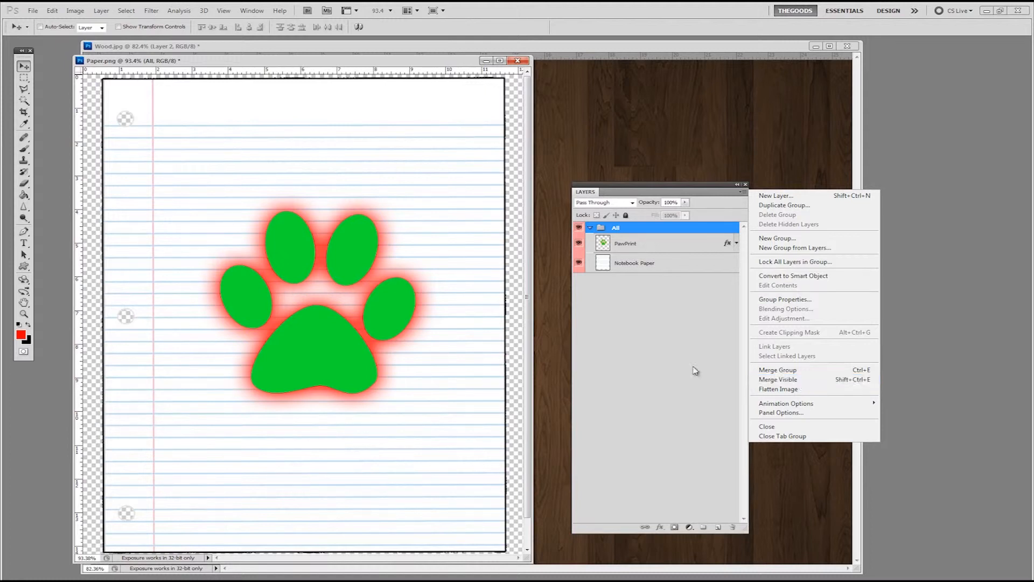
click(647, 358)
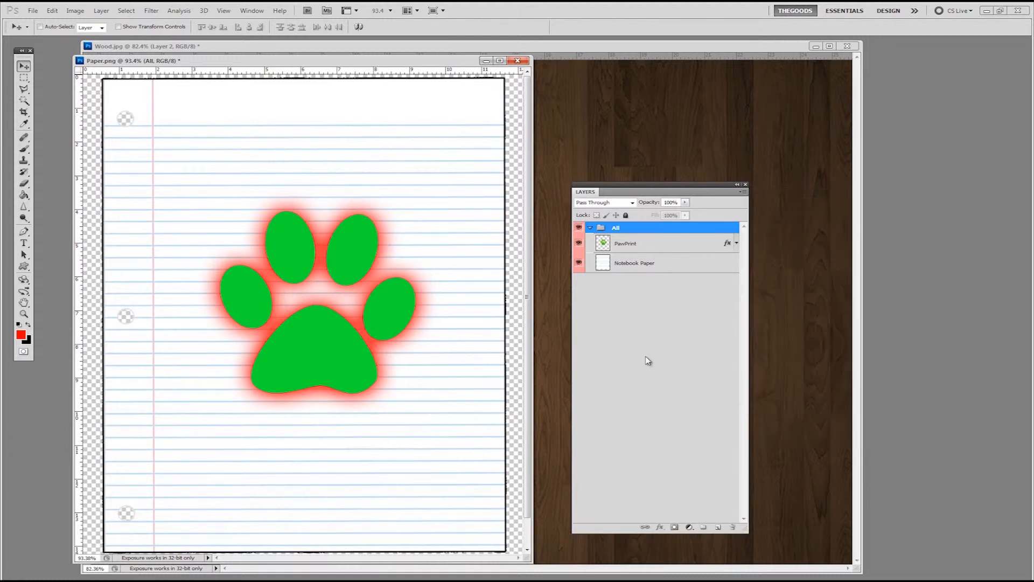
click(579, 244)
click(579, 244)
click(579, 263)
click(579, 262)
click(578, 245)
click(578, 244)
Flatten the image, try to move the resulting Background layer, and undo the flattening
click(743, 192)
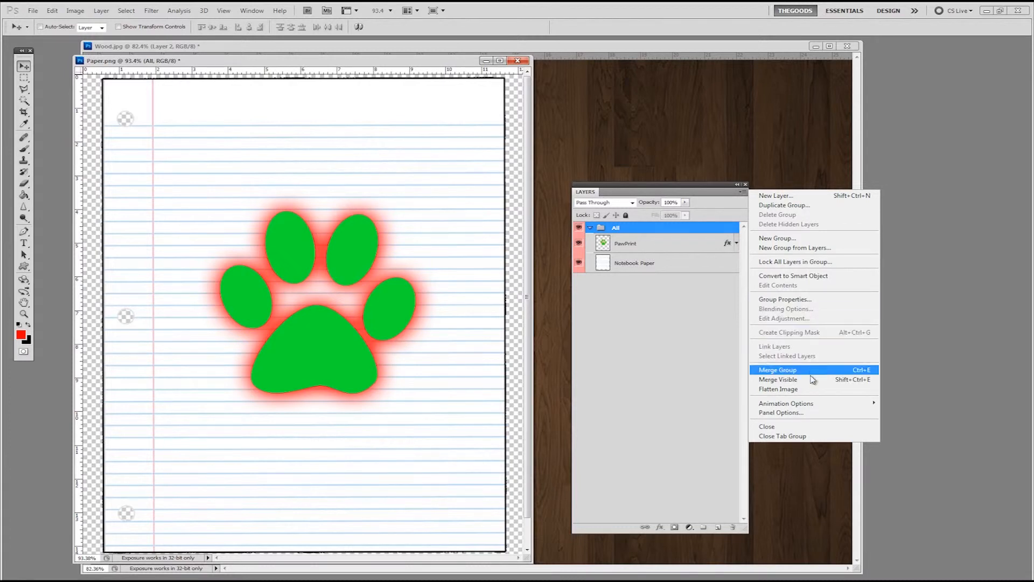
click(808, 390)
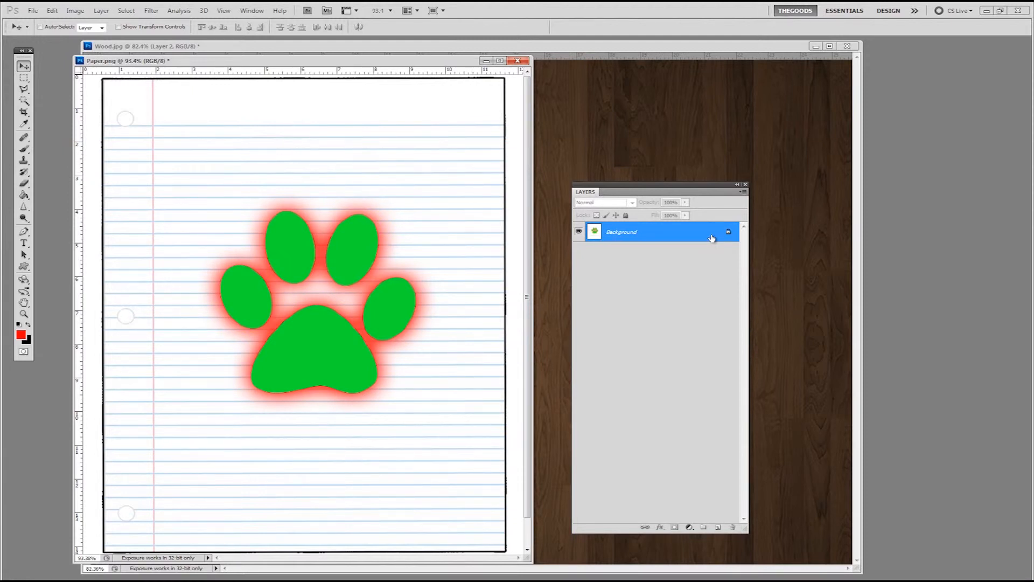
click(484, 257)
click(442, 255)
click(422, 202)
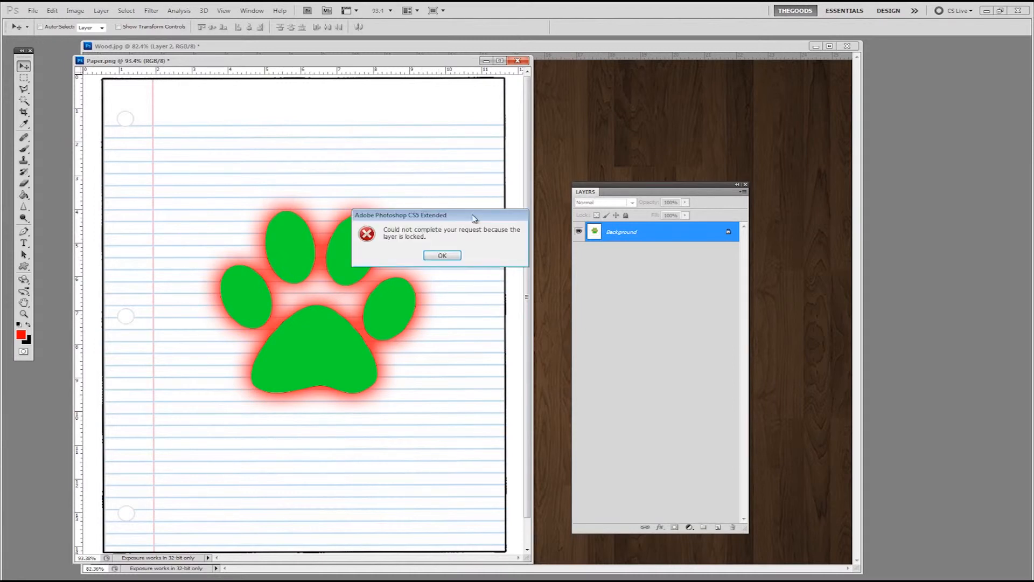
click(442, 255)
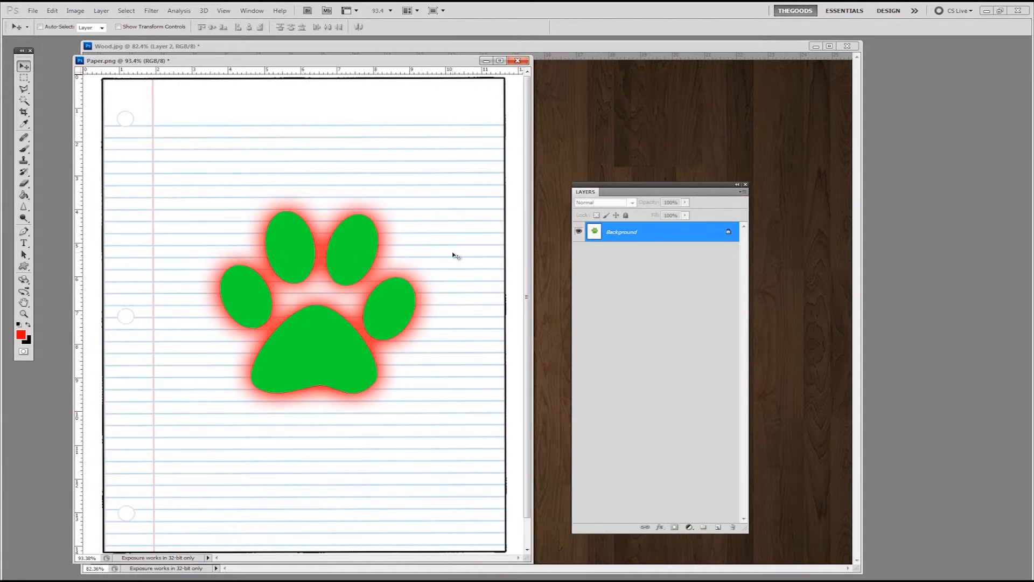
key(ctrl+z)
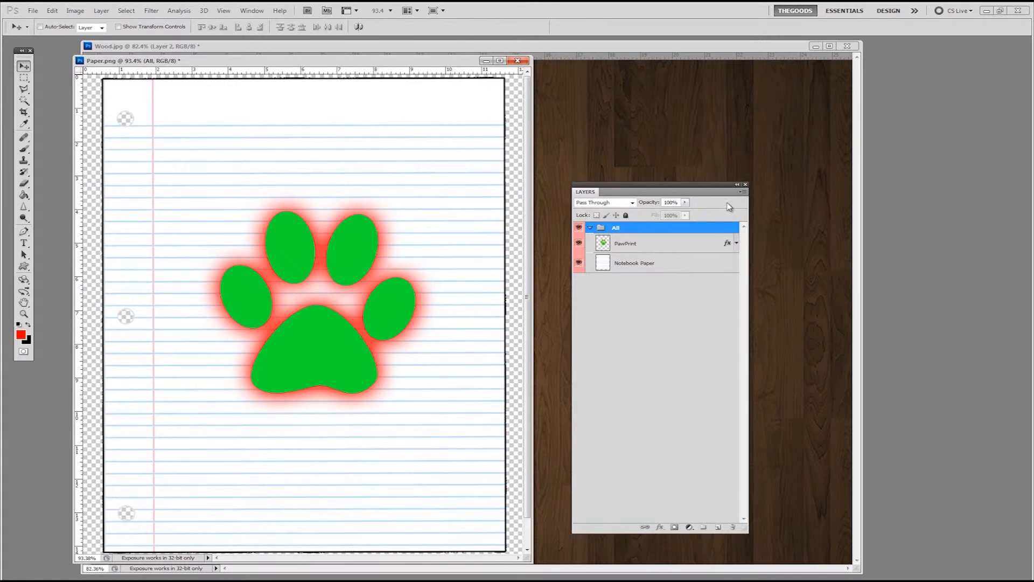
Set the Layers panel thumbnails to the largest size with Entire Document contents, and widen the panel slightly
click(742, 193)
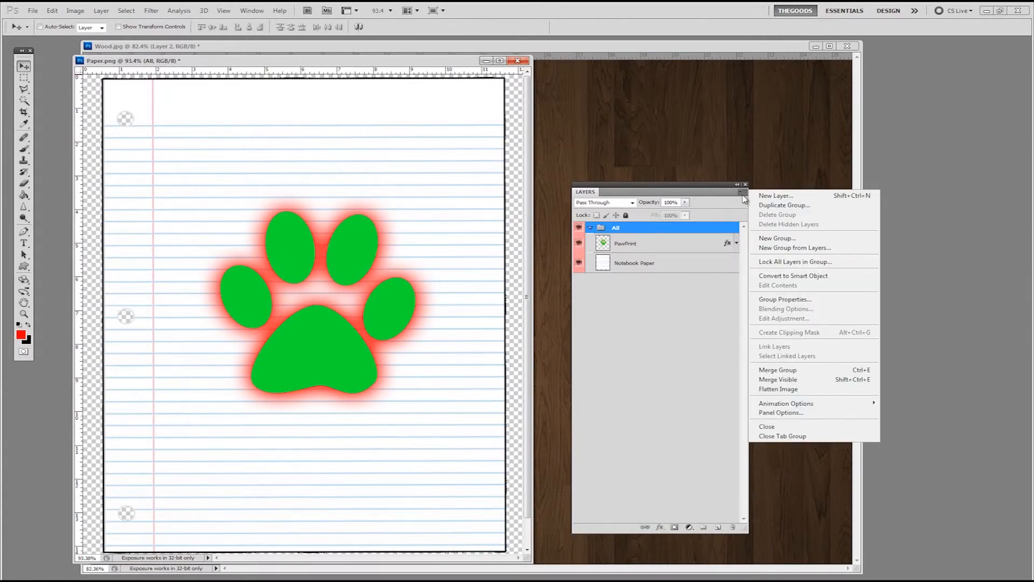
mouse_move(818, 407)
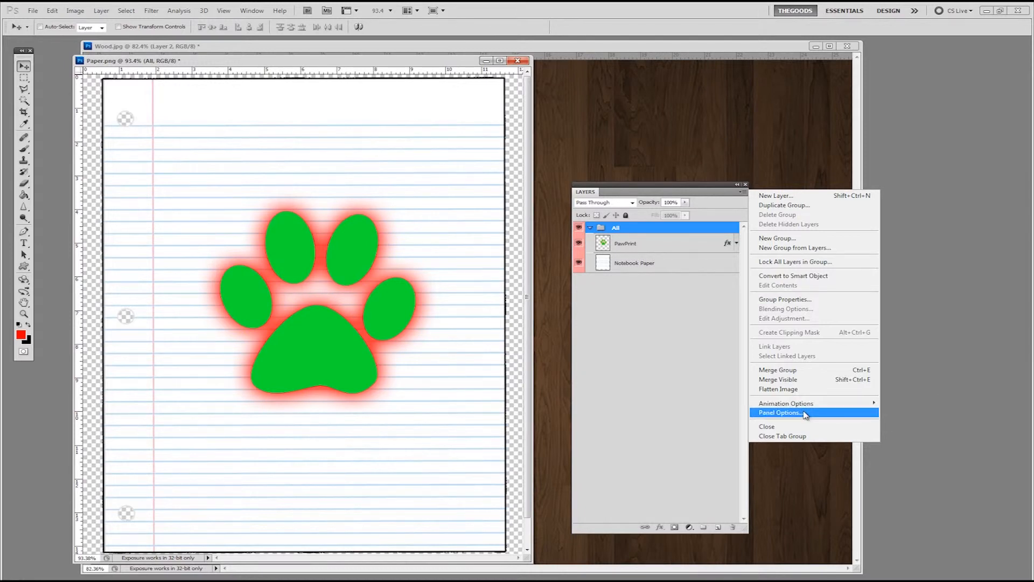
click(805, 415)
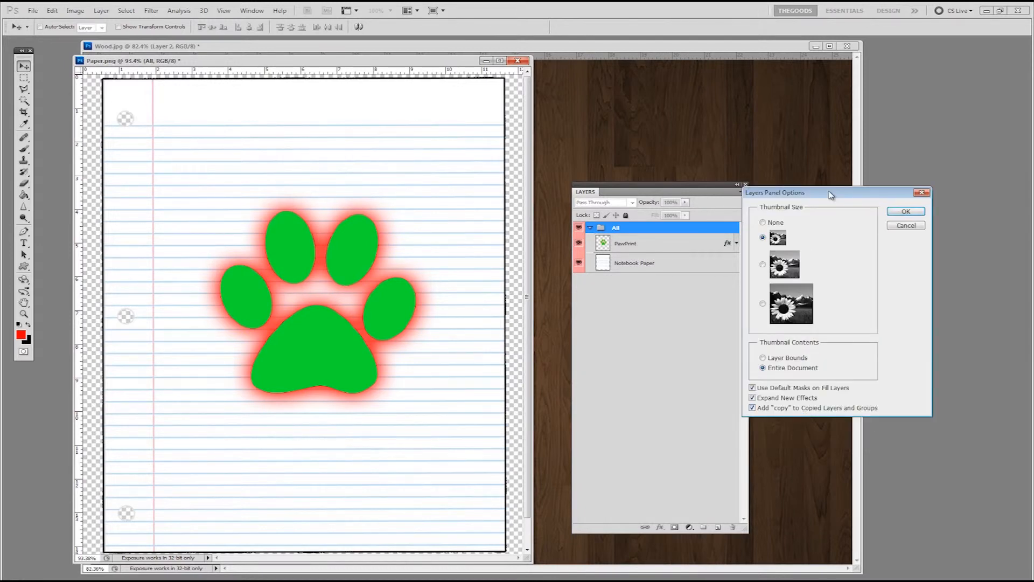
drag(833, 195, 469, 257)
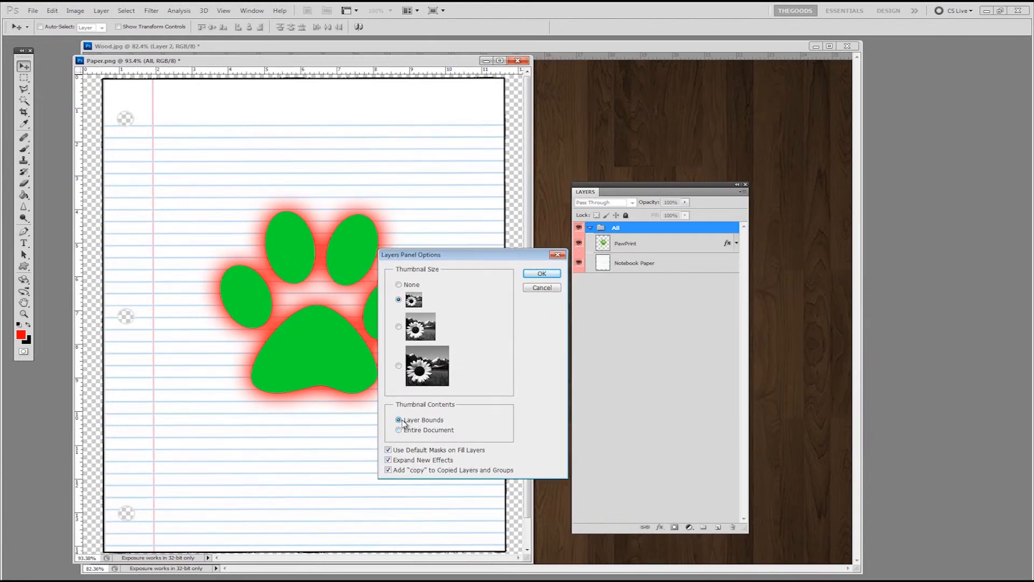
click(401, 432)
click(399, 326)
click(399, 368)
click(546, 274)
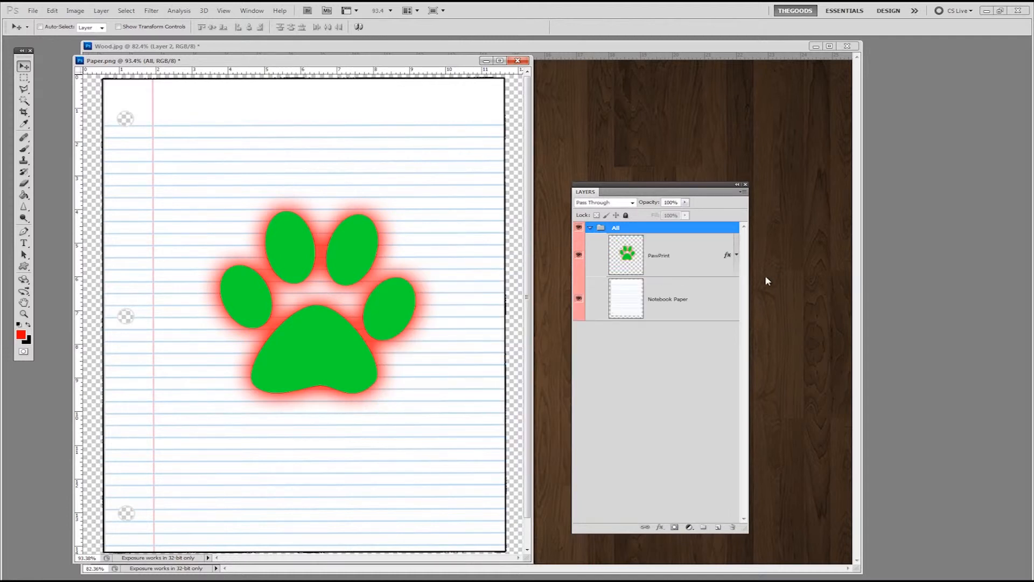
drag(750, 279, 784, 278)
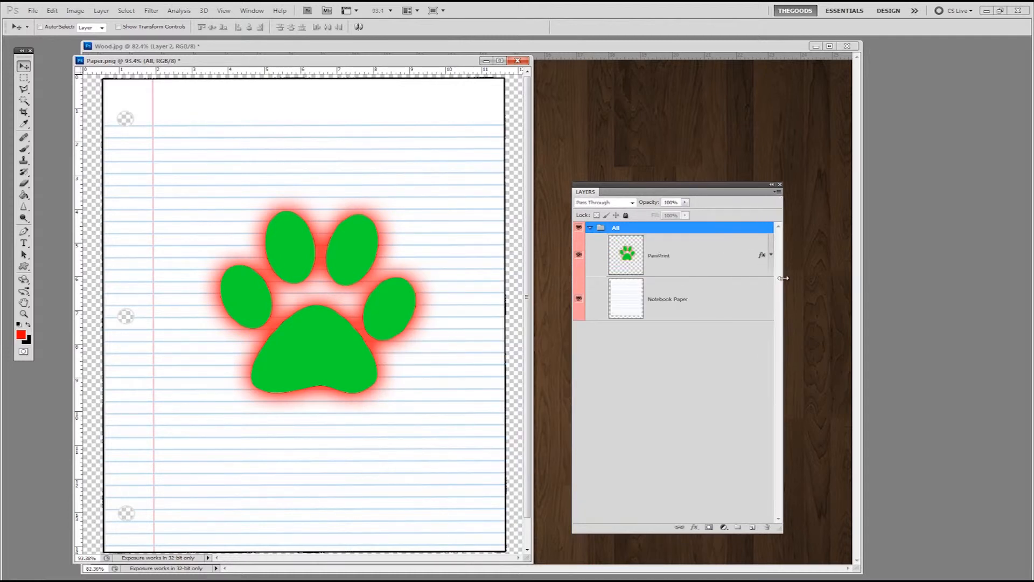
Set the thumbnail size to None in the Layers panel options
click(777, 192)
click(819, 413)
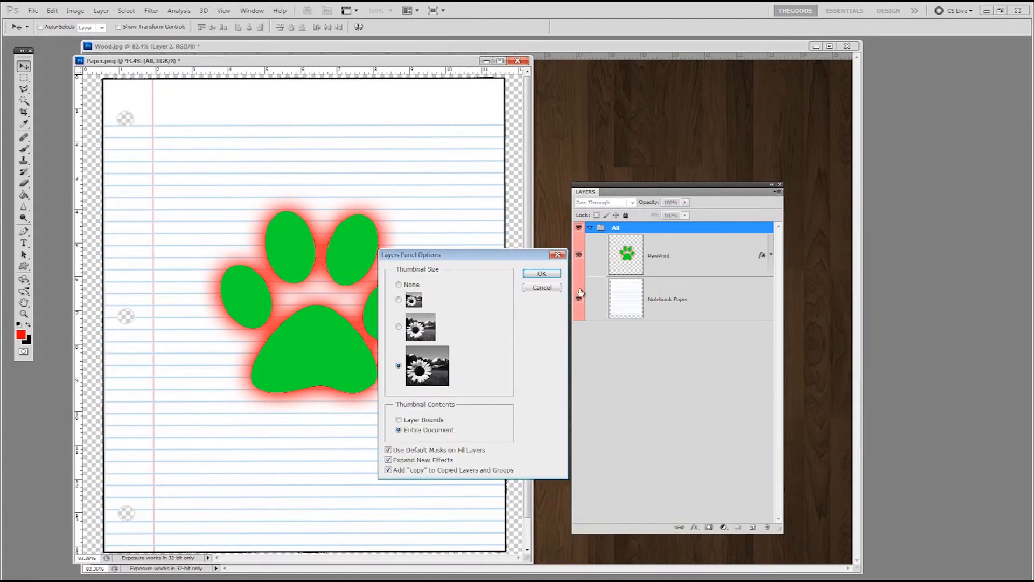
click(399, 300)
click(399, 284)
click(542, 273)
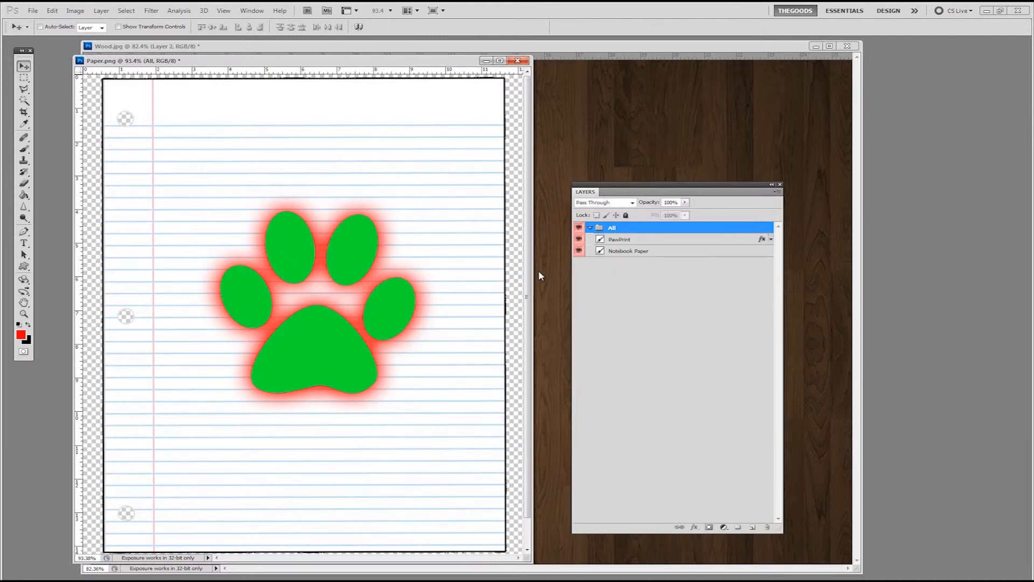
Restore the smallest thumbnail size in the Layers panel options and close the options
click(778, 191)
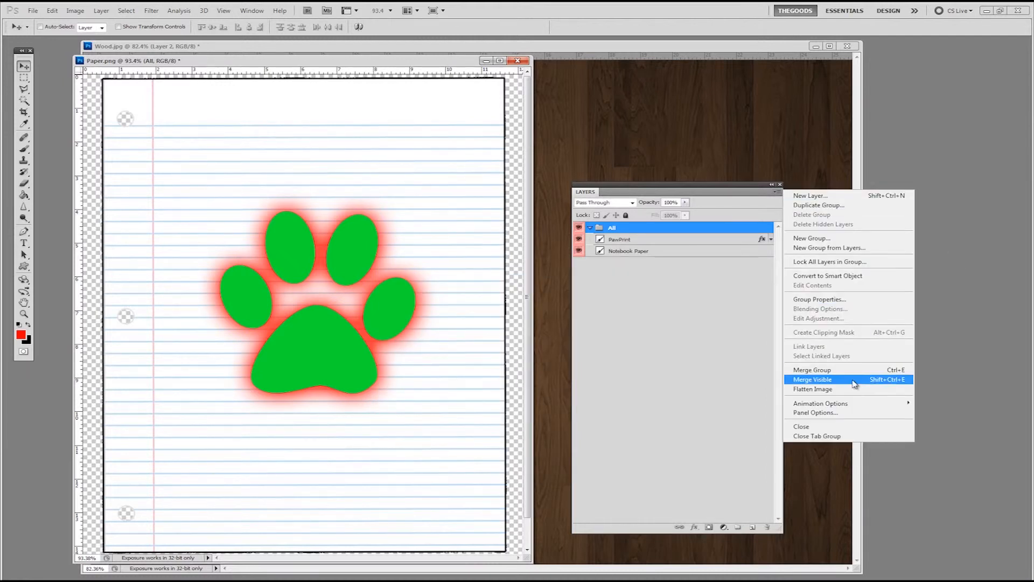
click(816, 412)
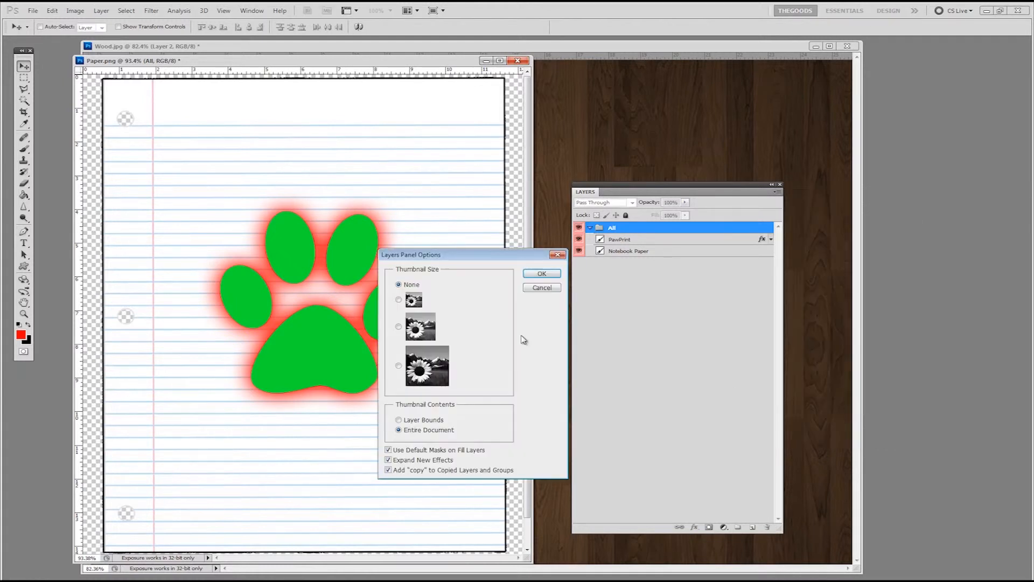
click(399, 299)
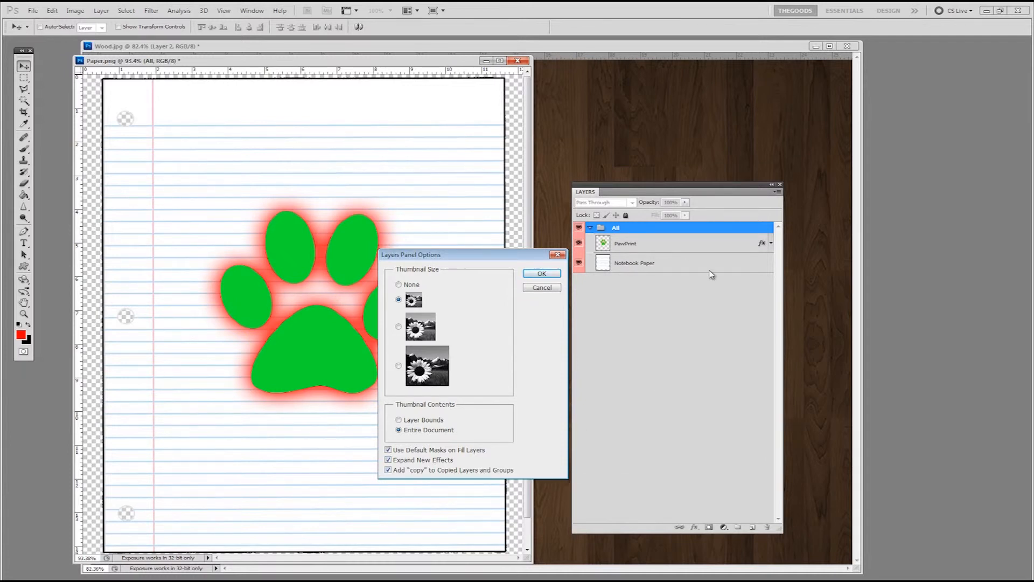
click(543, 288)
right_click(693, 251)
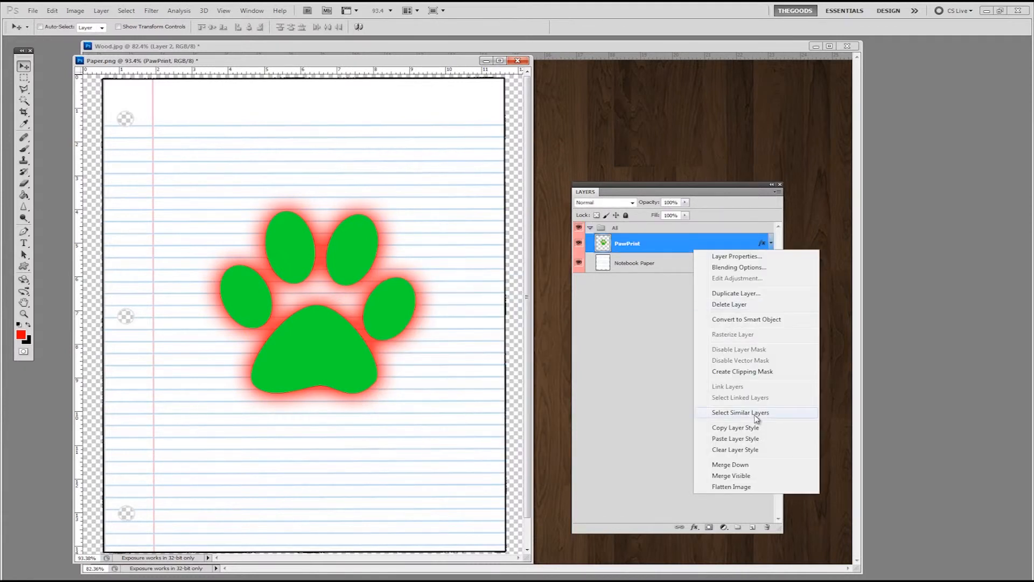
click(741, 294)
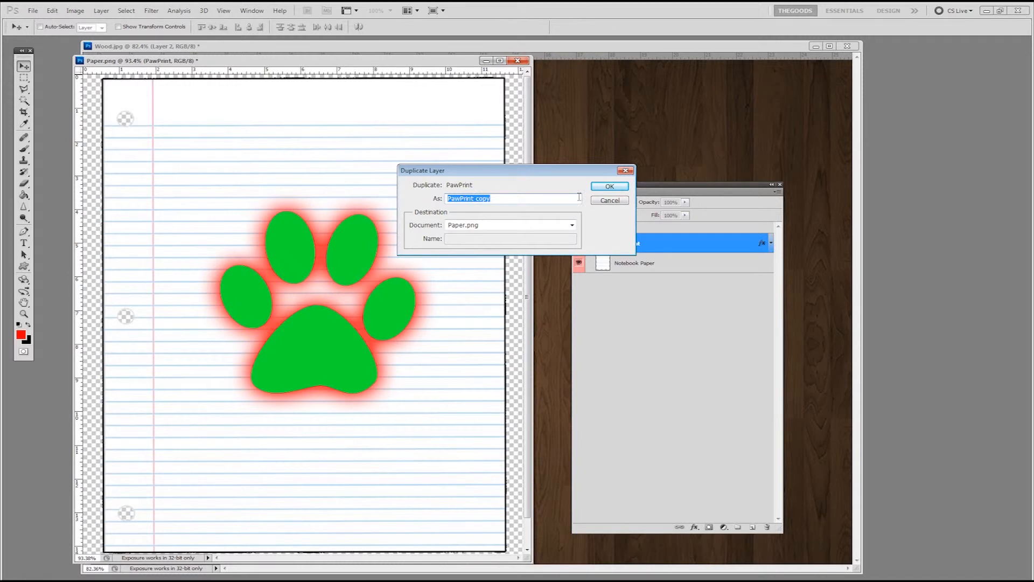
click(611, 200)
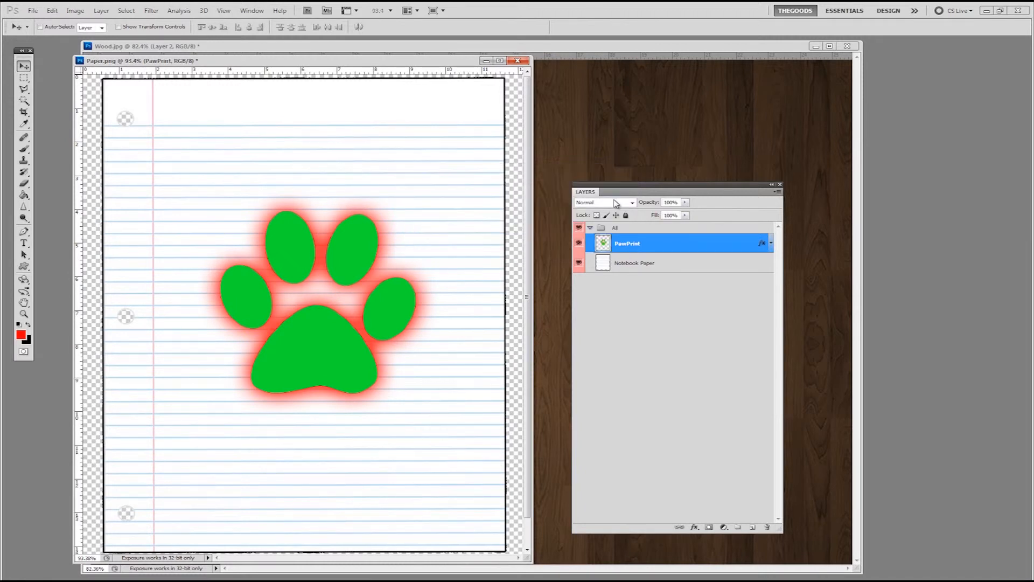
click(777, 193)
click(779, 198)
Minimize the Paper.png document and move the Layers panel off to the side of the Wood.jpg image
click(484, 61)
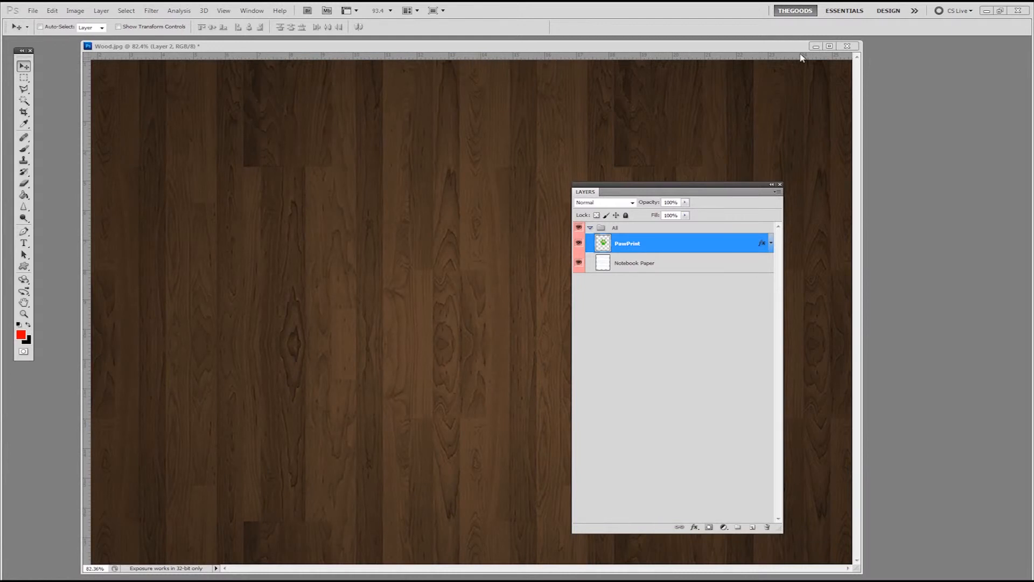
drag(813, 53, 814, 53)
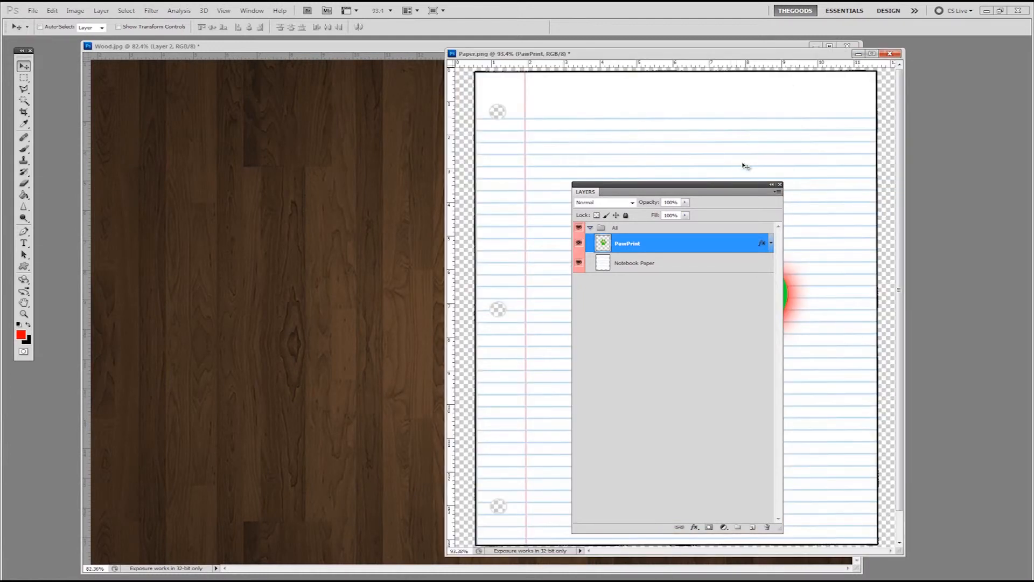
click(858, 55)
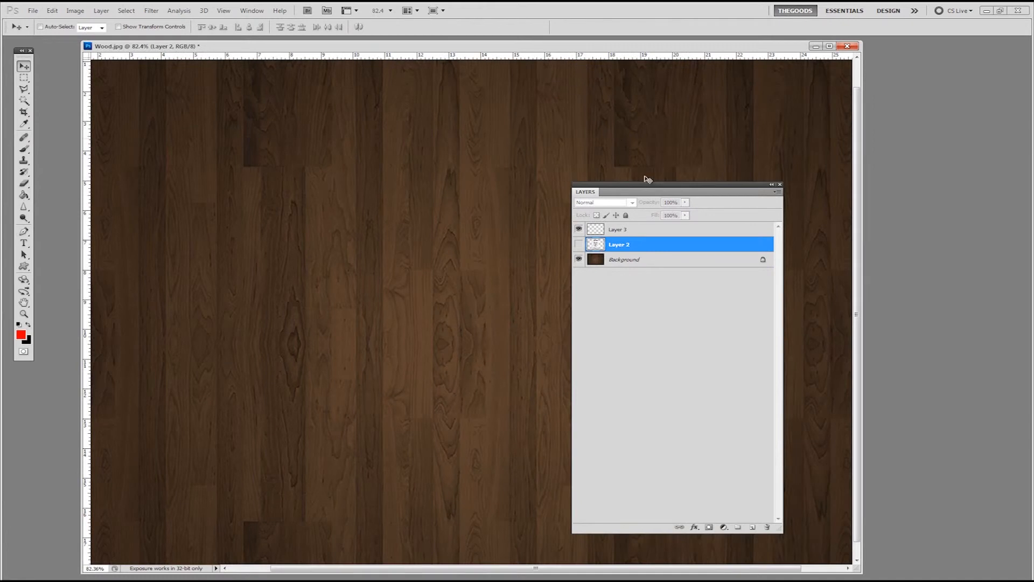
drag(712, 189, 955, 198)
Arrange the document windows so Paper4.png sits above Paper2.png, with Wood.jpg placed beside them
click(87, 581)
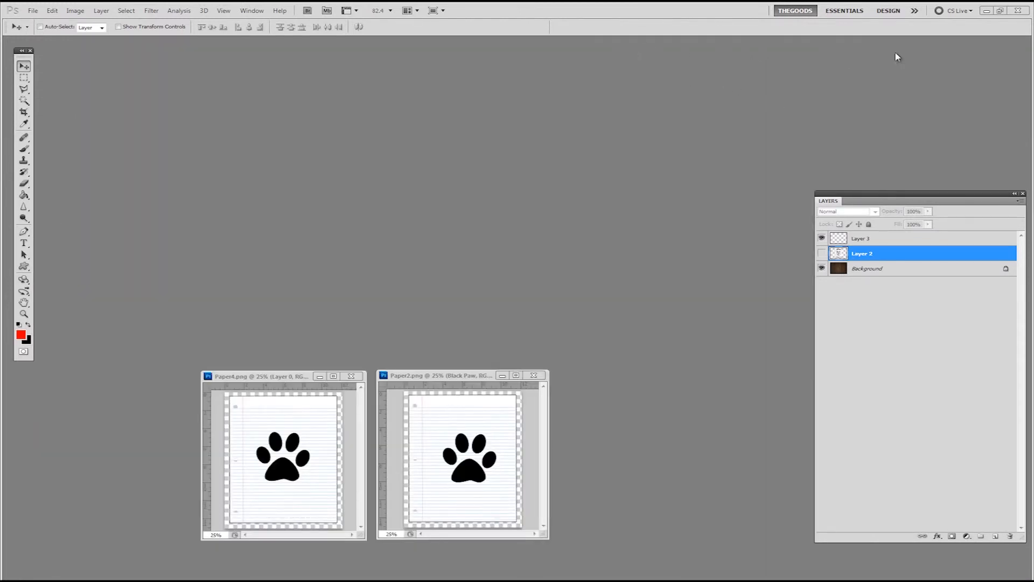
drag(701, 469, 648, 475)
drag(258, 377, 116, 65)
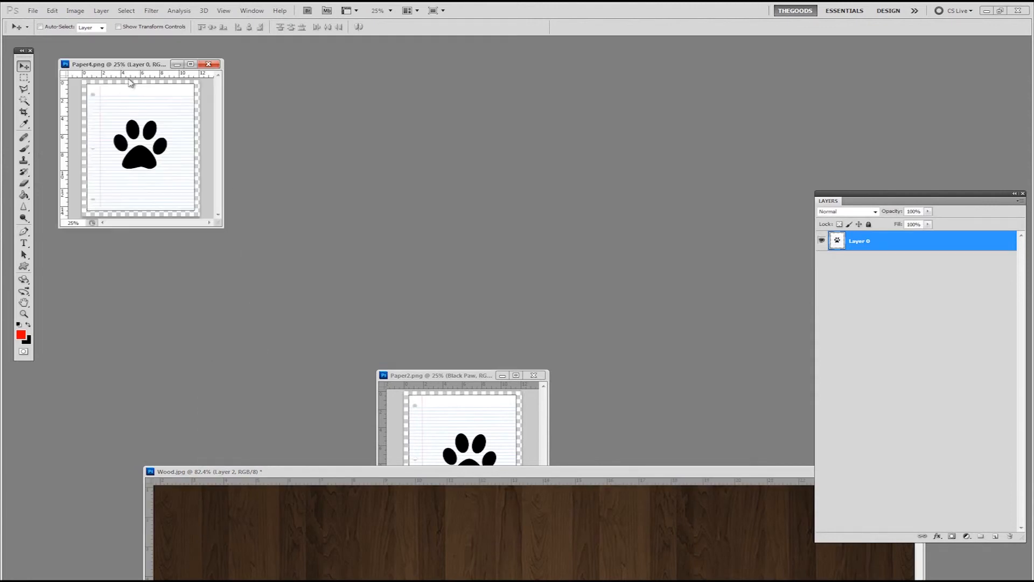
drag(416, 380, 85, 249)
drag(375, 477, 474, 56)
drag(614, 56, 587, 57)
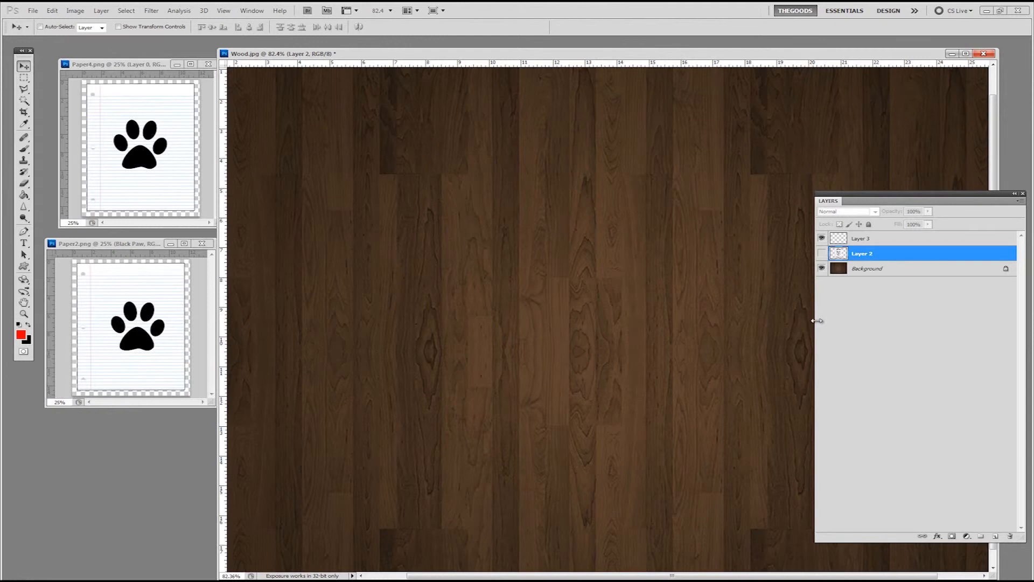
Make the Layers panel narrower, and hide it and show it again
drag(816, 321, 877, 322)
key(F7)
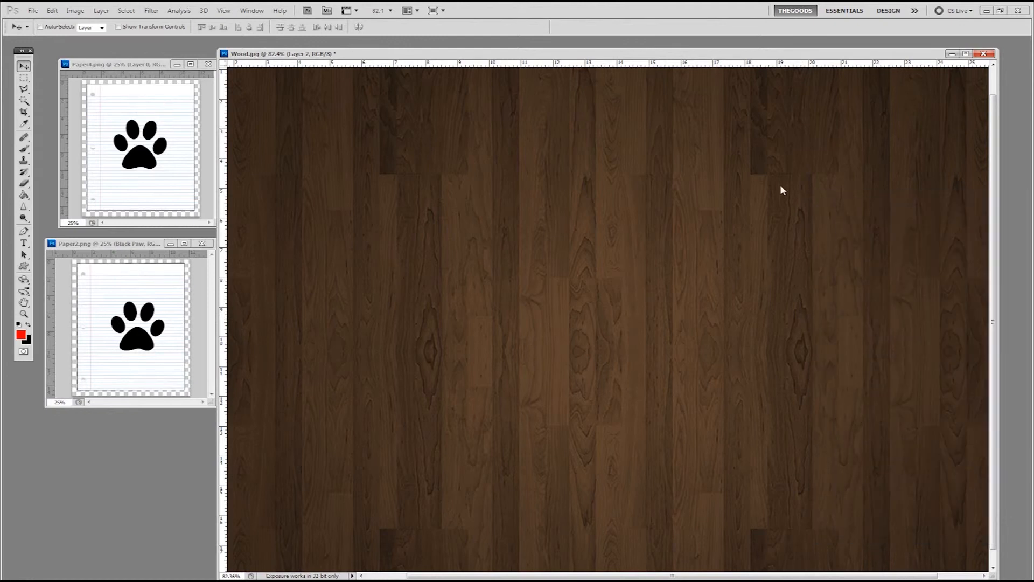
key(F7)
Select the Background layer of Wood.jpg and try to move it on the canvas
click(827, 268)
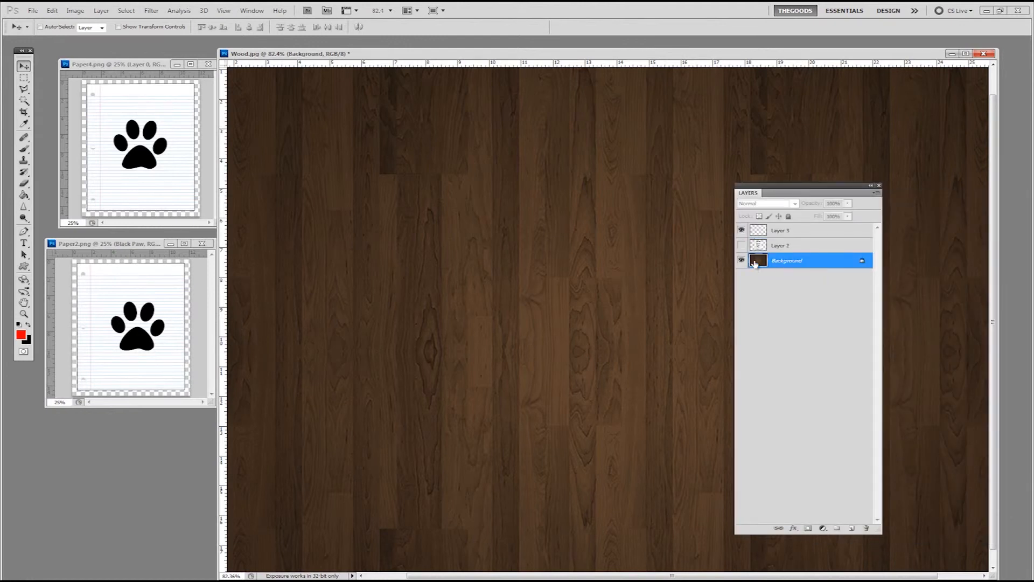
click(430, 188)
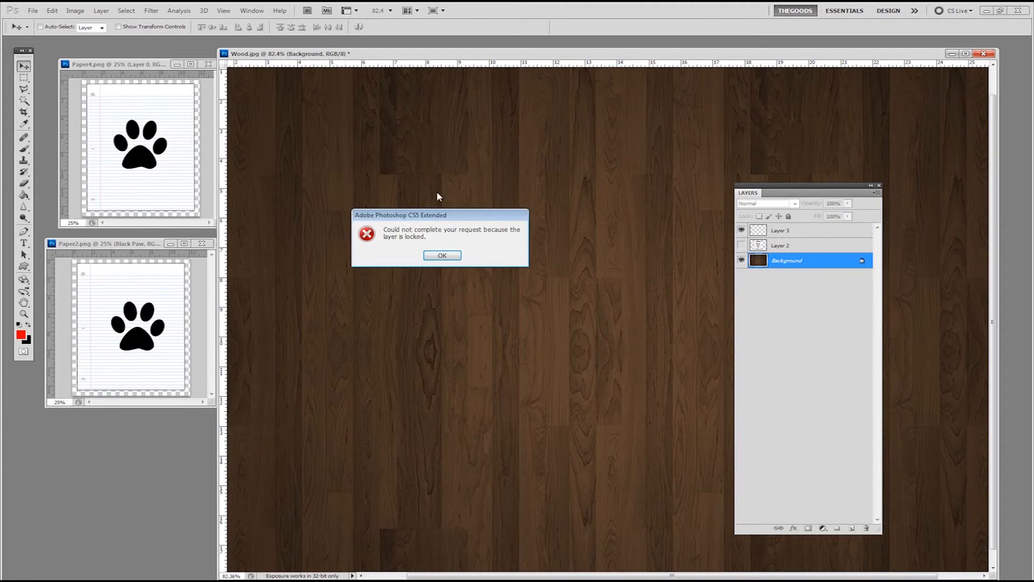
click(441, 256)
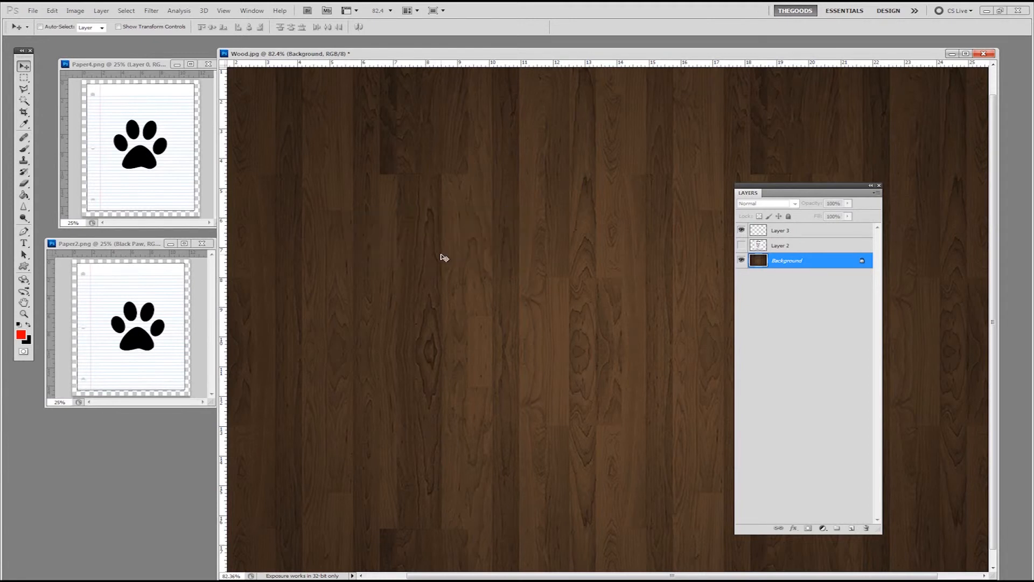
Convert the Background into a regular layer named Wood Desk with a Green color label, and undo the conversion
right_click(839, 264)
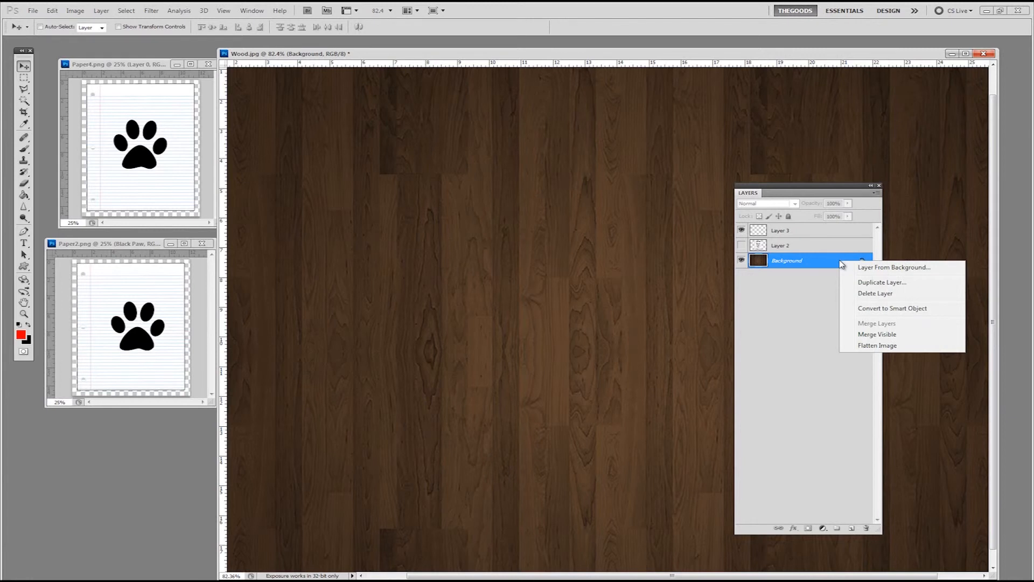
click(866, 268)
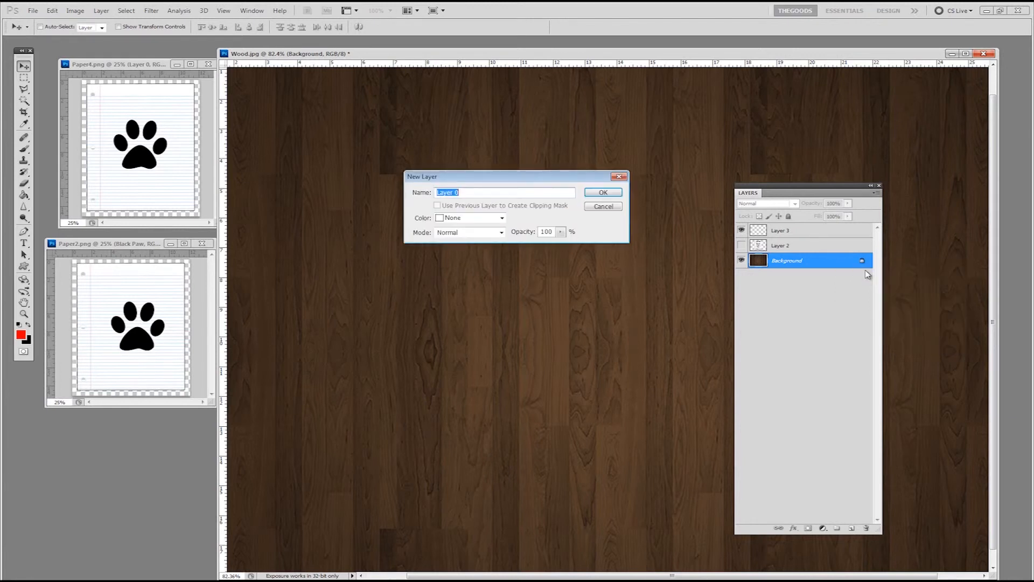
text(Wood Desk)
click(501, 218)
click(489, 277)
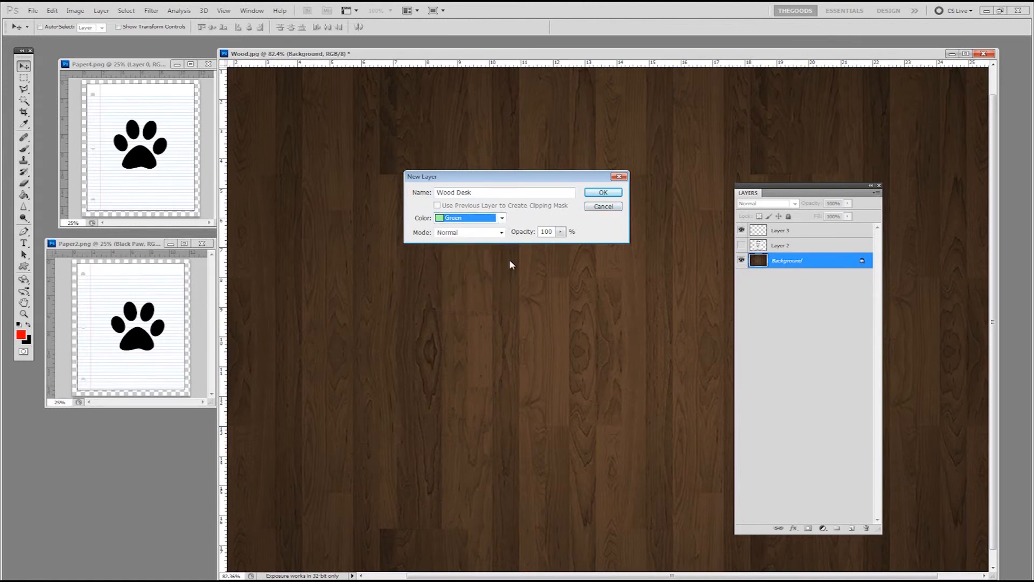
click(604, 193)
key(ctrl+z)
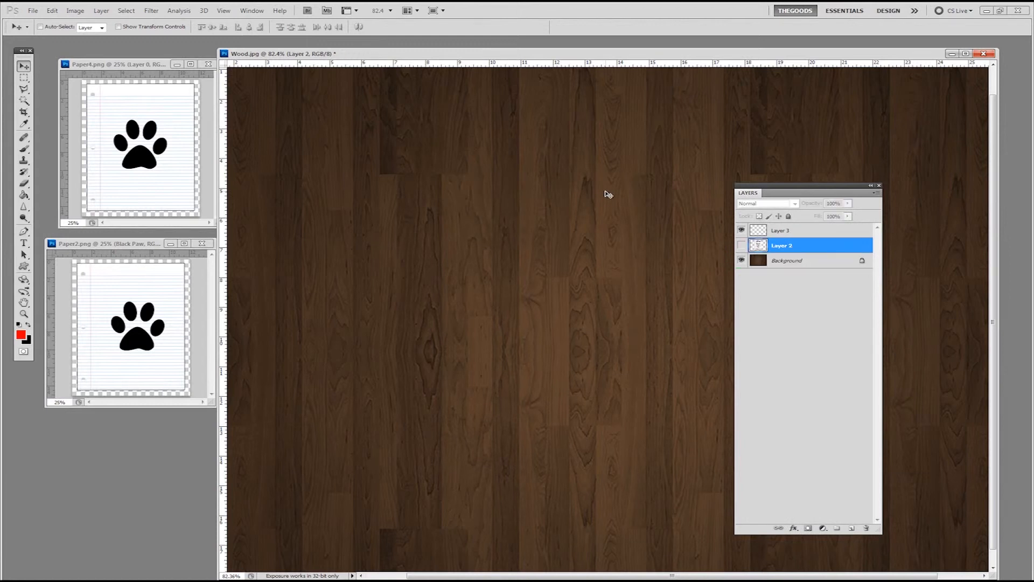
Convert the Background into a regular layer named Wood Desk with a Violet color label
click(827, 307)
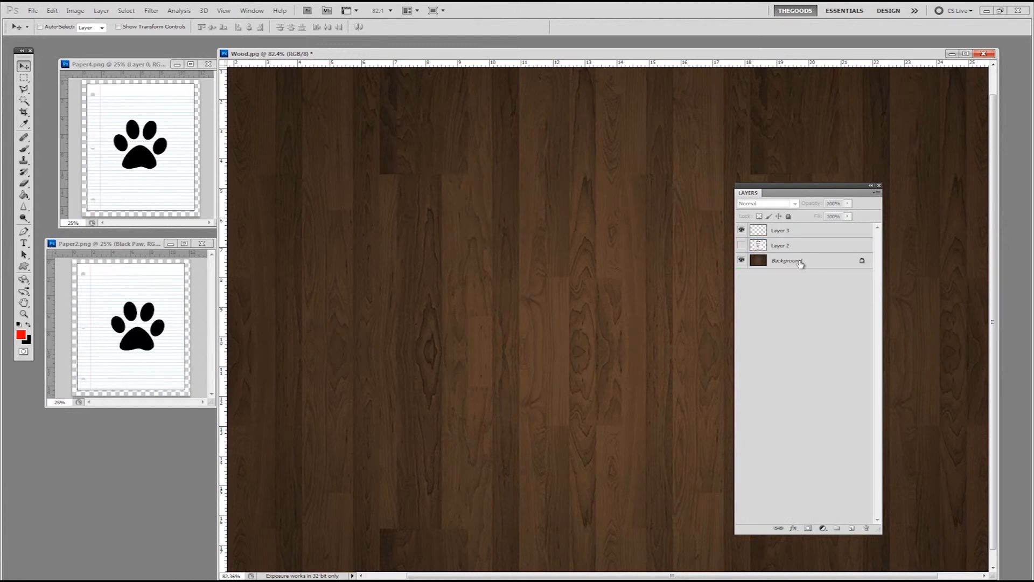
double_click(860, 263)
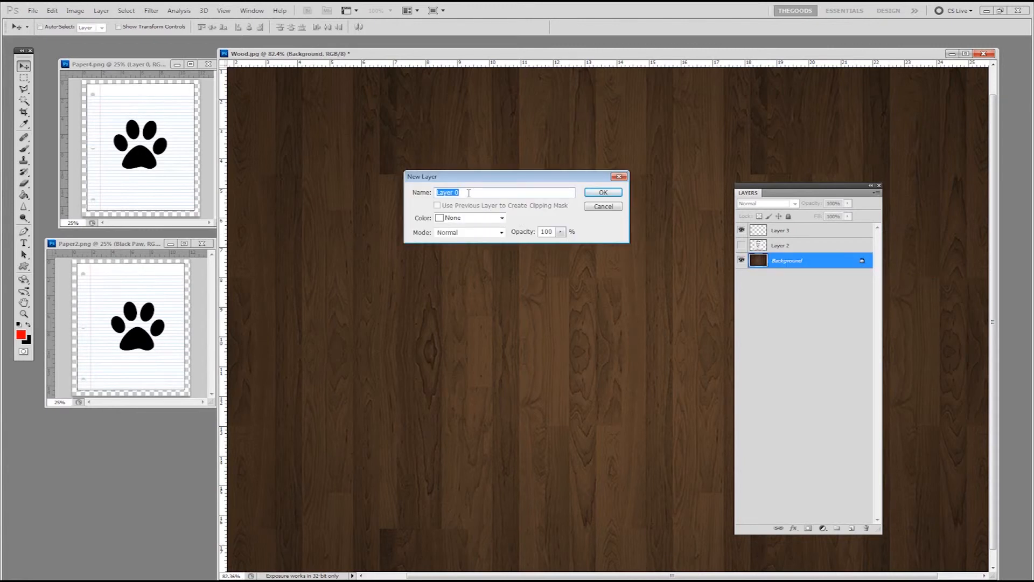
text(Woo)
click(476, 218)
click(477, 295)
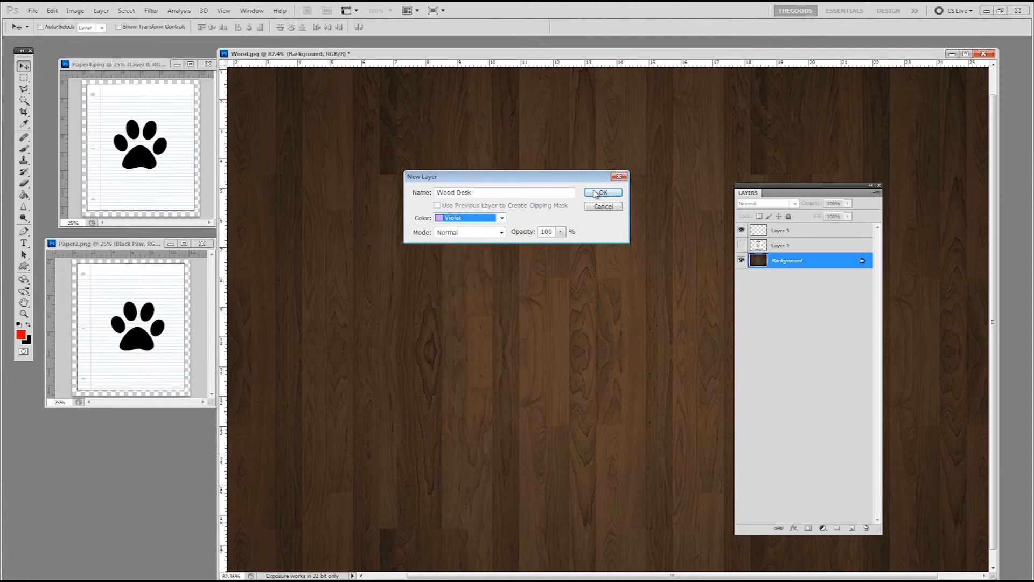
click(604, 192)
Select the Wood Desk layer, move it on the canvas, and undo the move
click(550, 257)
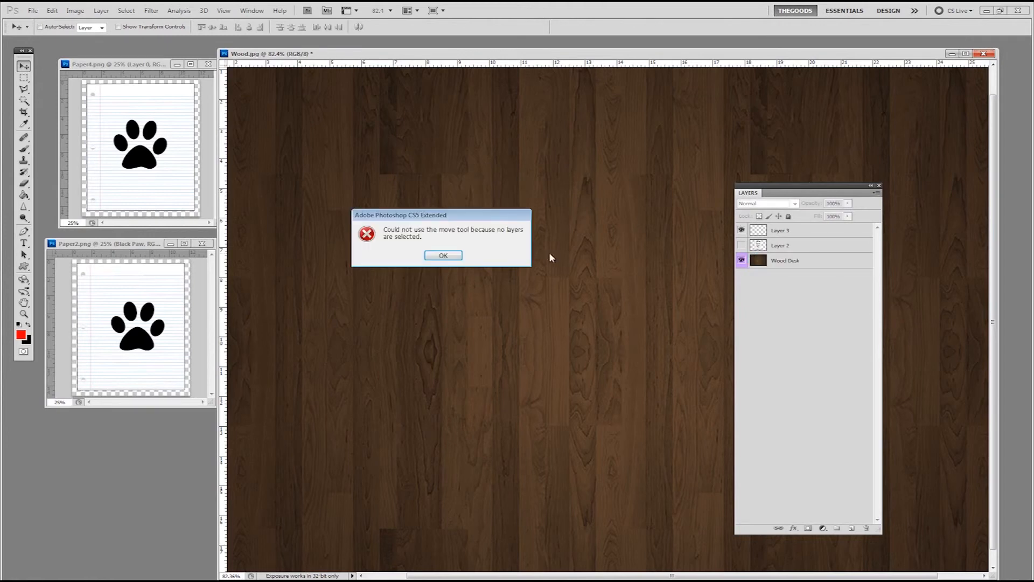
click(442, 255)
click(819, 261)
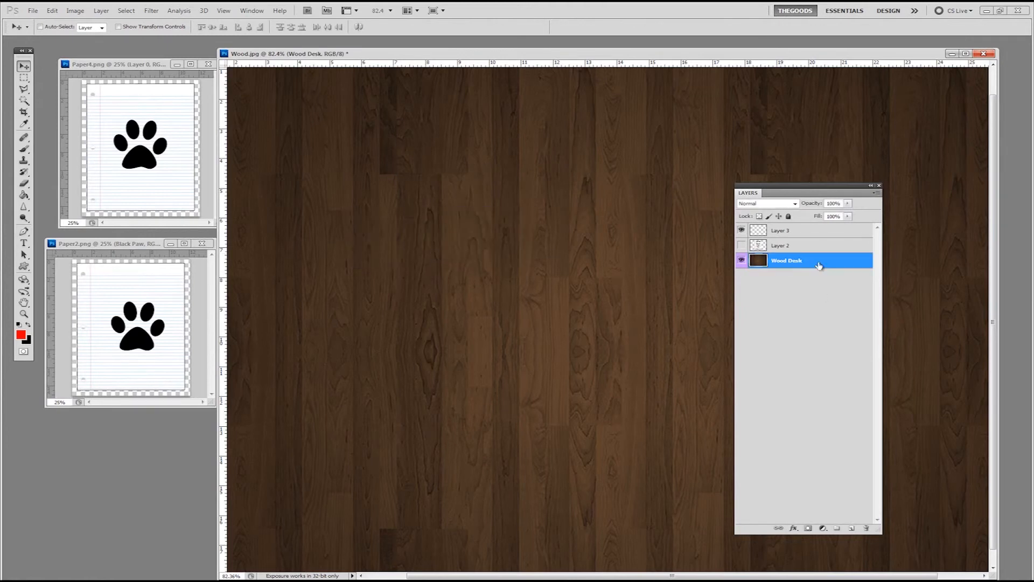
drag(536, 226, 571, 252)
key(ctrl+z)
Show Layer 2, try moving the Wood Desk layer beneath it and undo the move, leaving Layer 2 selected
click(745, 246)
drag(577, 237, 515, 235)
key(ctrl+z)
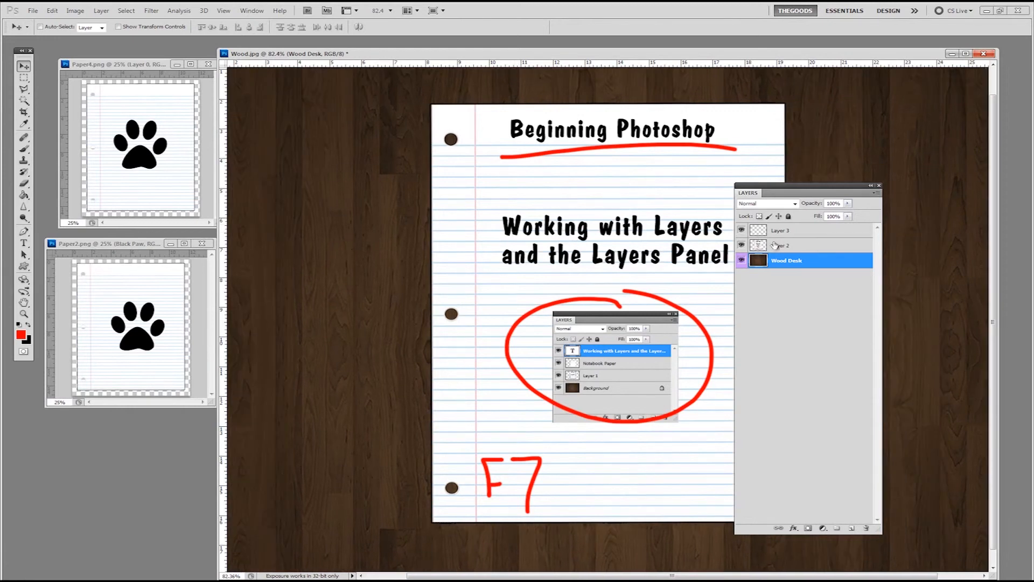
click(817, 247)
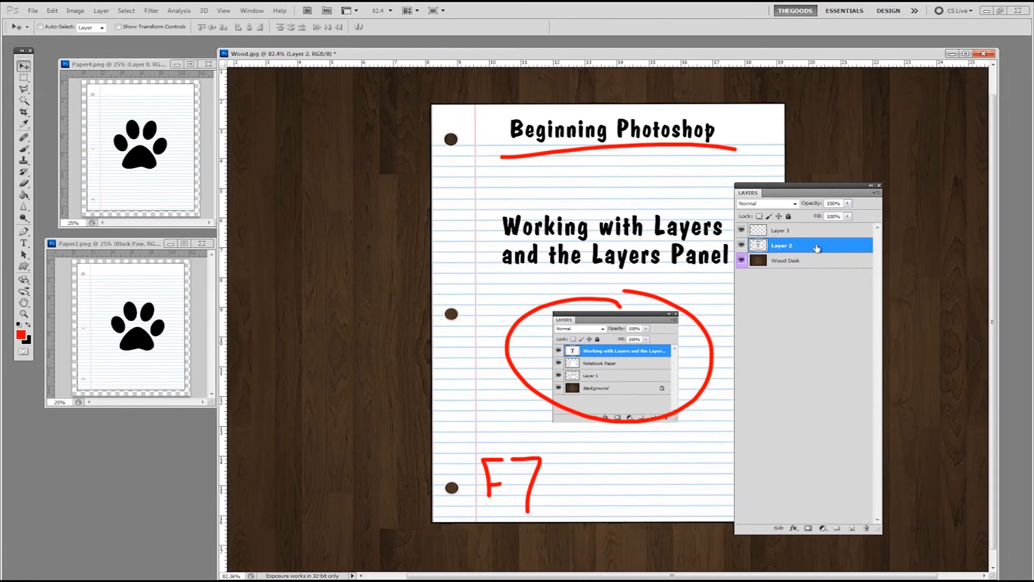
Delete Layer 2 and Layer 3 from Wood.jpg, leaving only the Wood Desk layer
mouse_move(570, 235)
mouse_down()
mouse_move(474, 248)
mouse_move(569, 232)
mouse_up()
drag(884, 505, 867, 528)
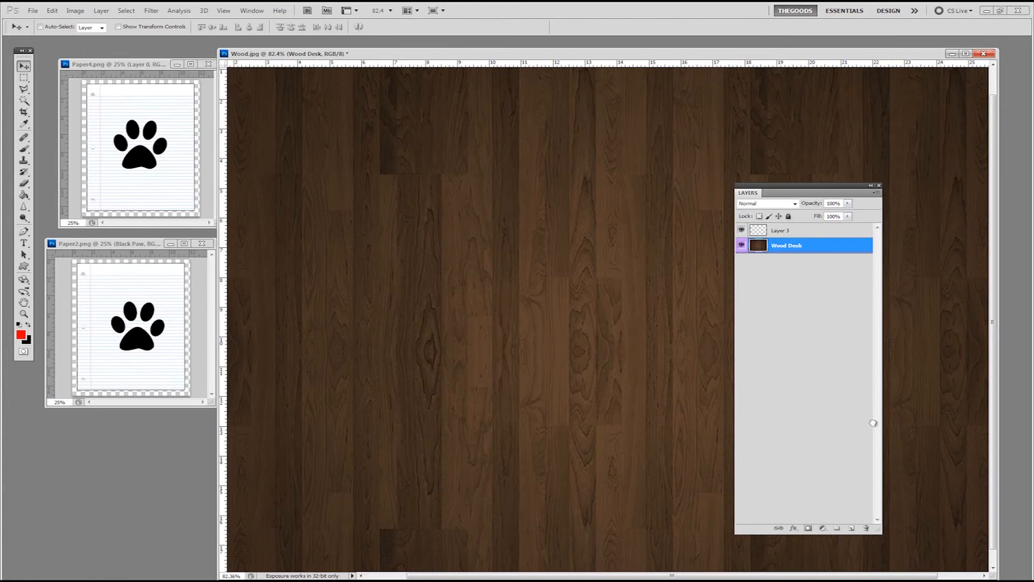
drag(866, 529, 866, 530)
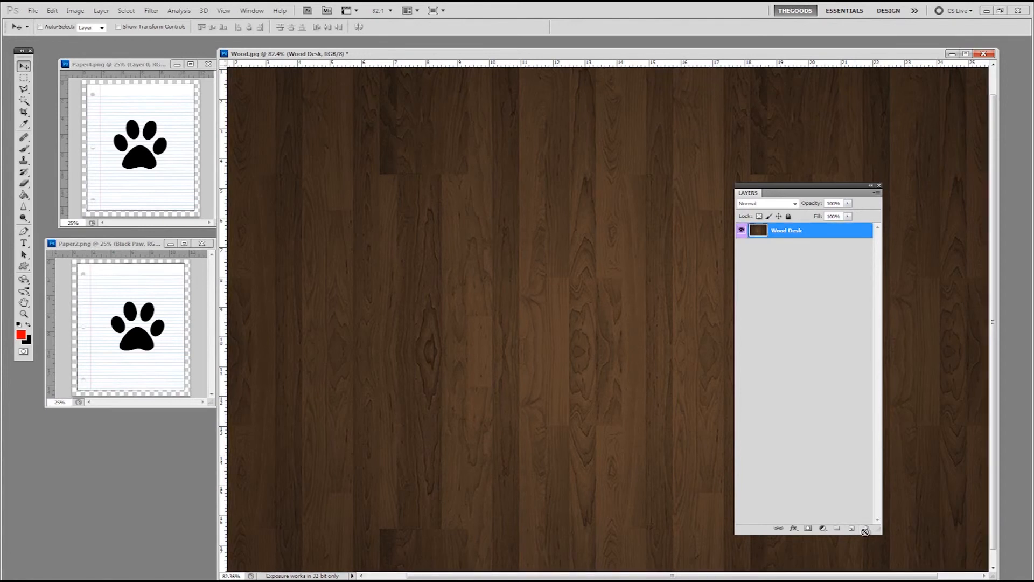
Copy the paw-print notebook paper from Paper4.png into Wood.jpg and position it over the wood
click(125, 245)
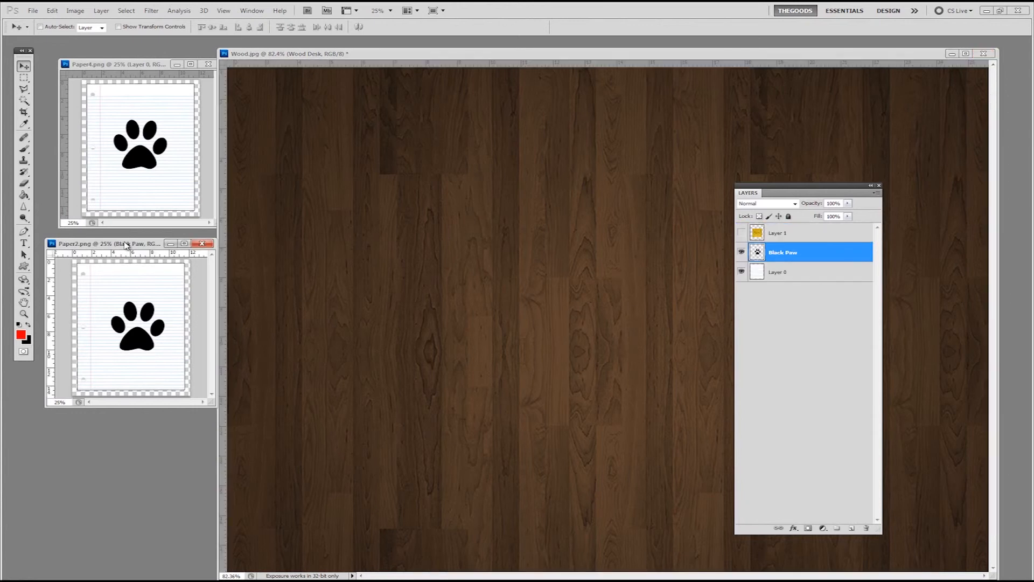
click(132, 153)
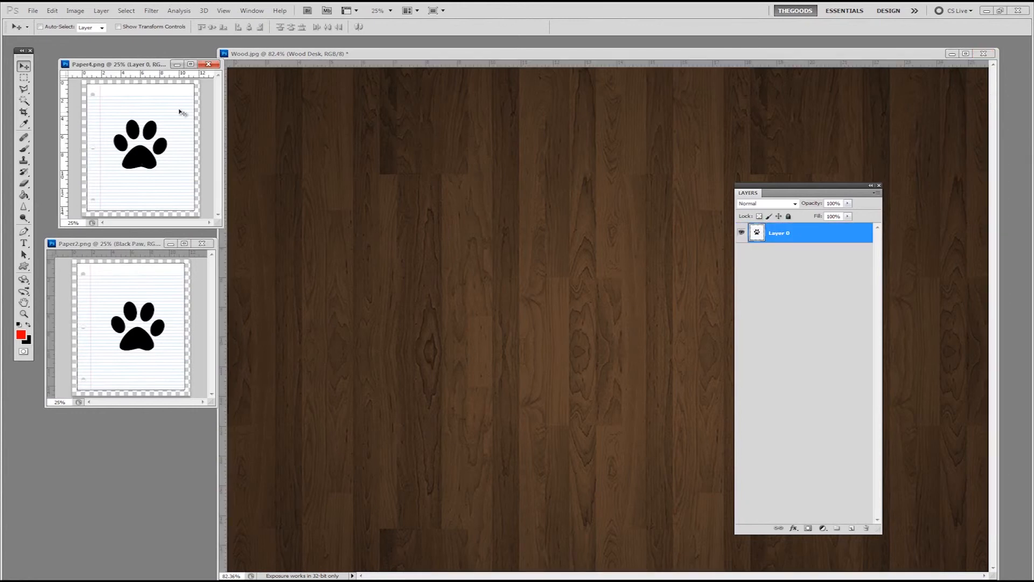
drag(144, 138, 404, 289)
drag(486, 294, 534, 310)
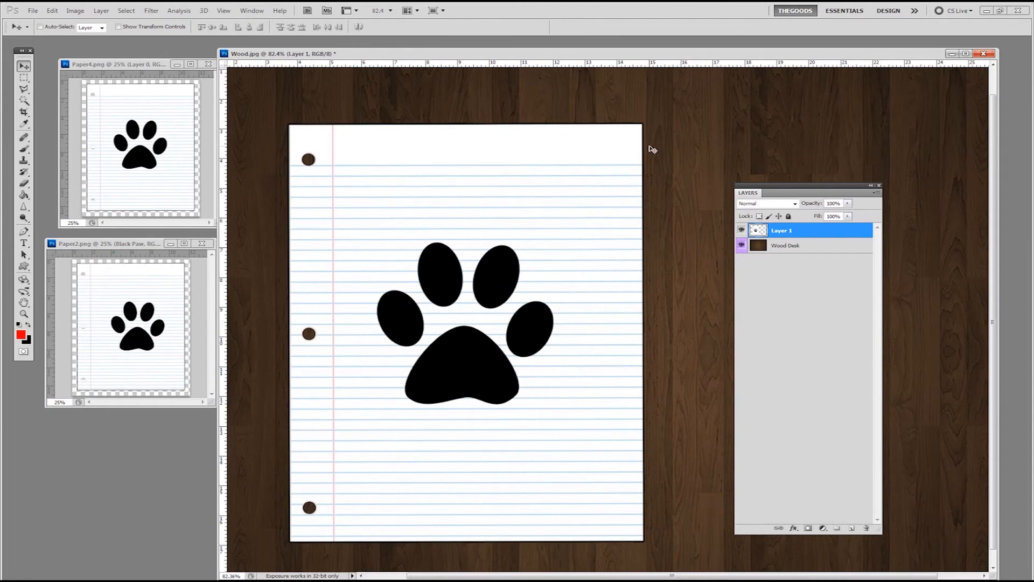
mouse_move(583, 205)
mouse_down()
mouse_move(635, 201)
mouse_move(600, 212)
mouse_up()
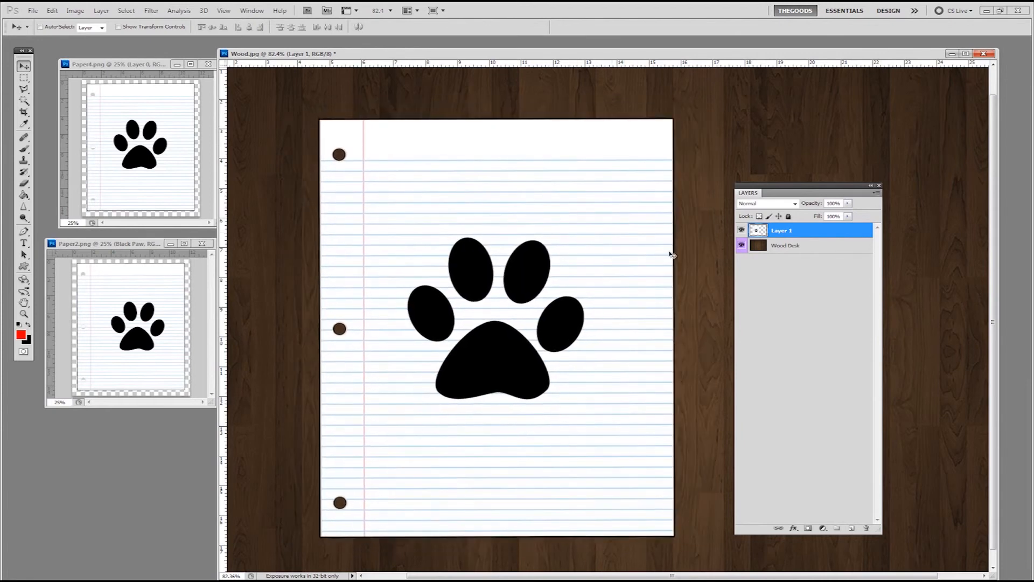
Try moving the Wood Desk layer on the canvas twice, undo each move, and select the Layer 1 paper again
click(849, 249)
drag(884, 166, 915, 162)
key(ctrl+z)
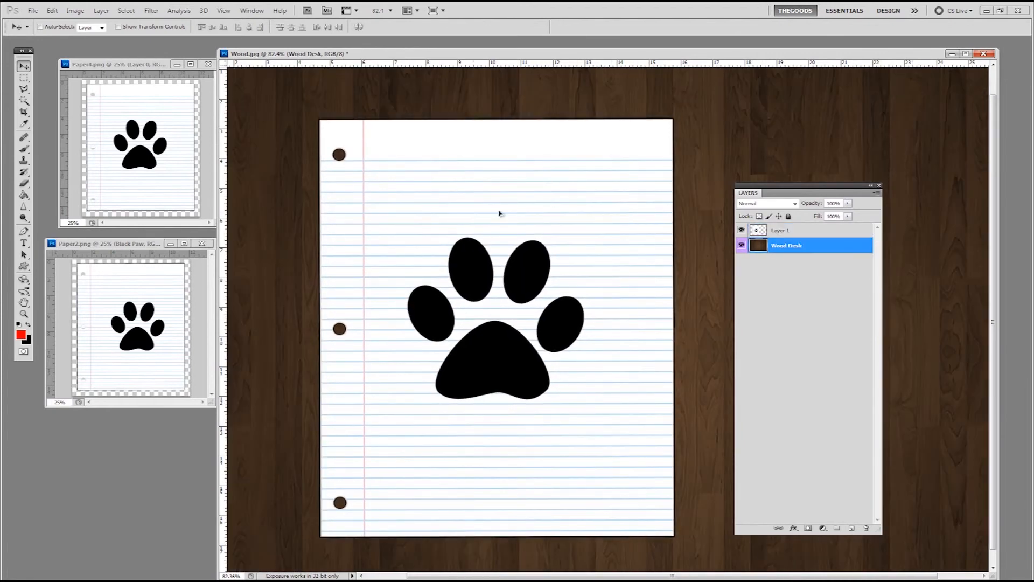
drag(499, 201, 485, 237)
key(ctrl+z)
click(813, 230)
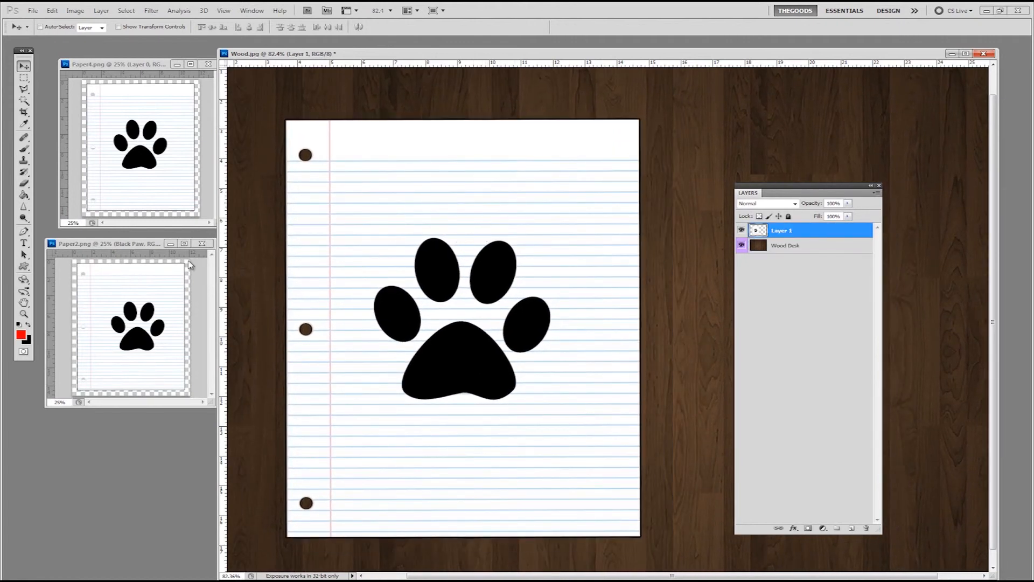
Bring a second paw-print paper into Wood.jpg, place it beside the first, and rotate it slightly clockwise
click(129, 246)
drag(145, 299, 667, 203)
drag(538, 55, 512, 57)
drag(577, 212, 646, 224)
key(ctrl+t)
drag(816, 116, 853, 183)
key(Return)
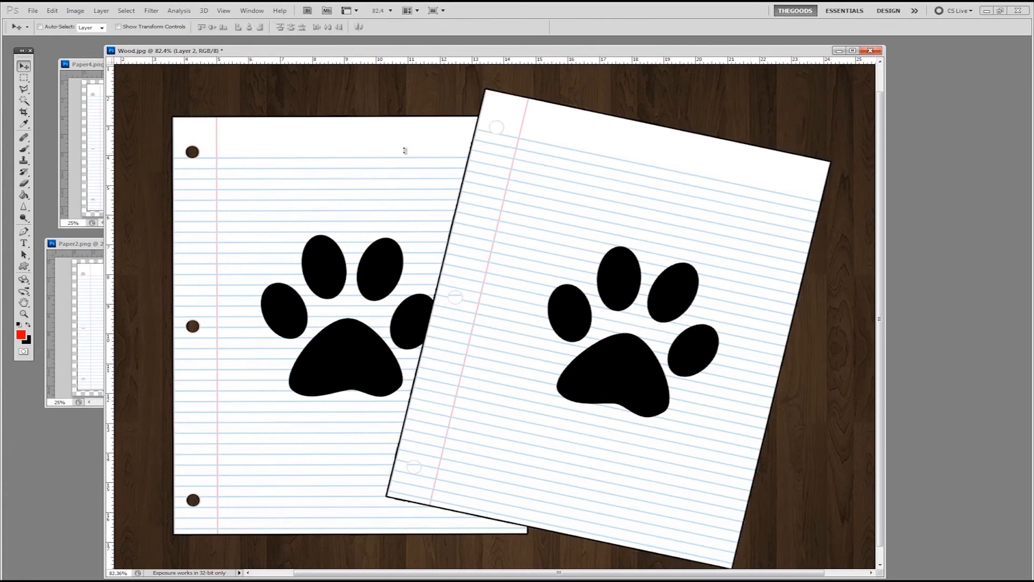
Rotate the Layer 1 paper 15° counterclockwise with Free Transform
ctrl+click(423, 156)
key(ctrl+t)
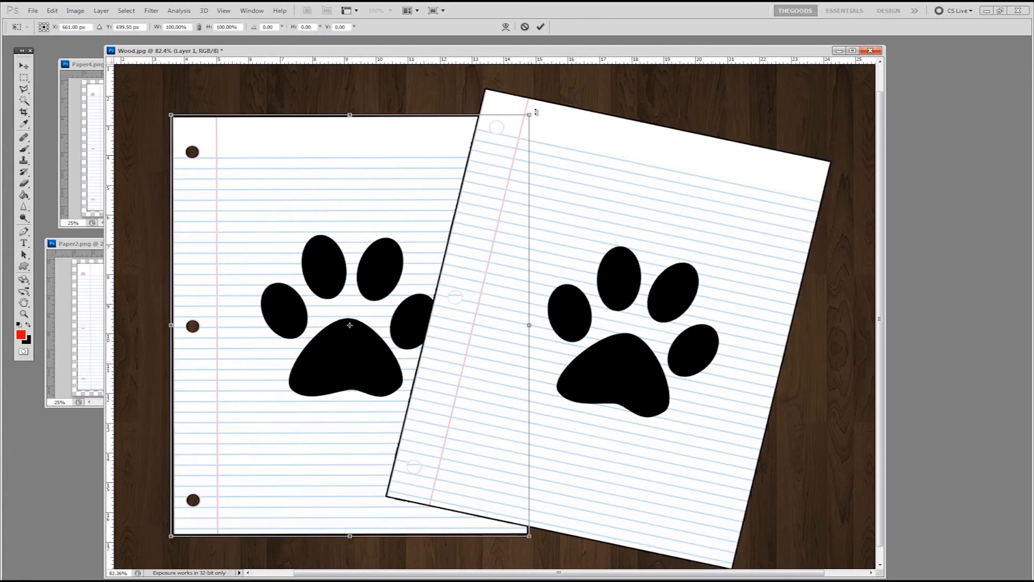
drag(537, 107, 448, 104)
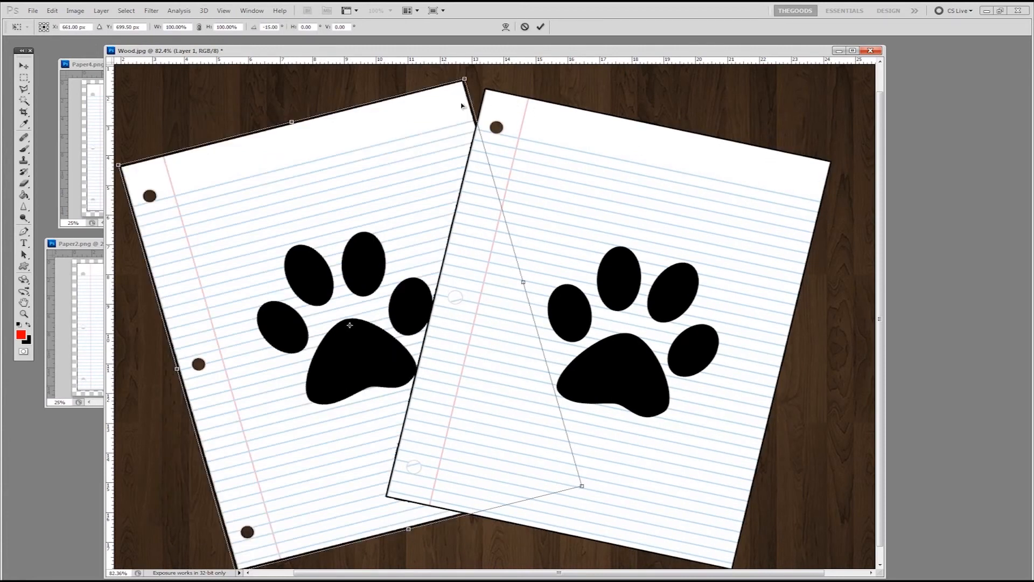
key(Return)
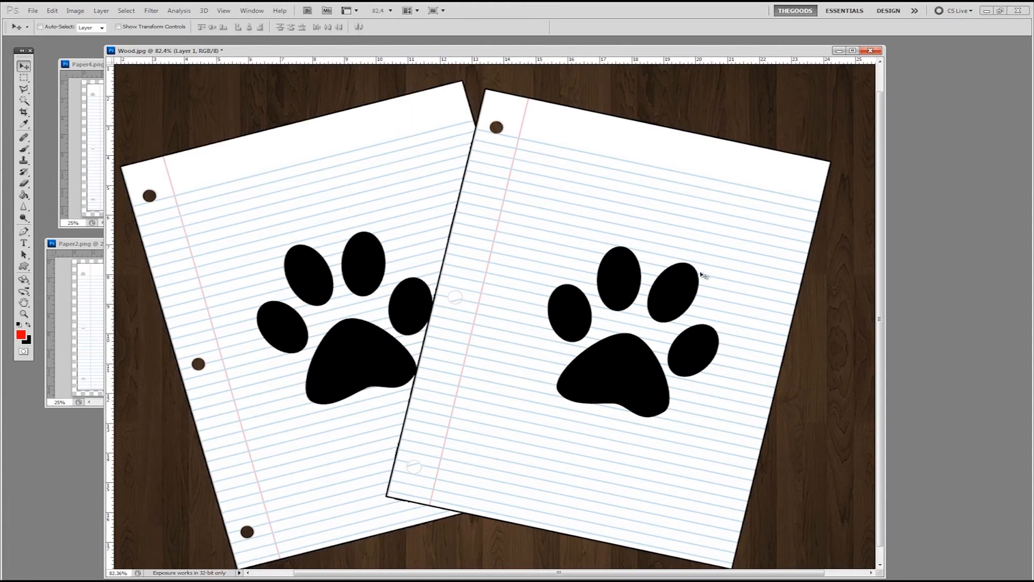
Move the Layer 2 paper slightly up and right and scale it proportionally to 75.83% about its centre
drag(560, 282, 576, 274)
key(ctrl+t)
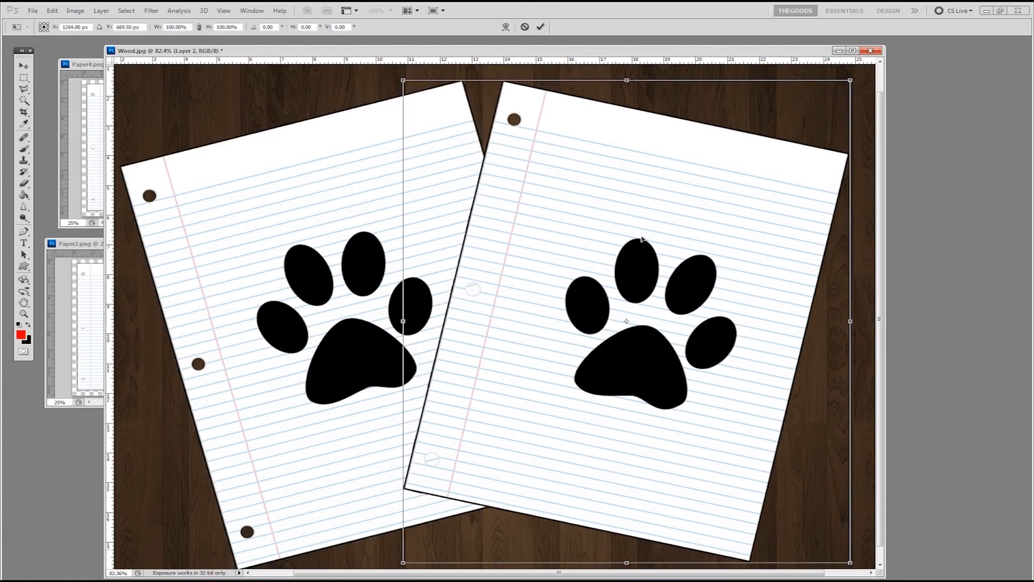
drag(846, 86, 796, 138)
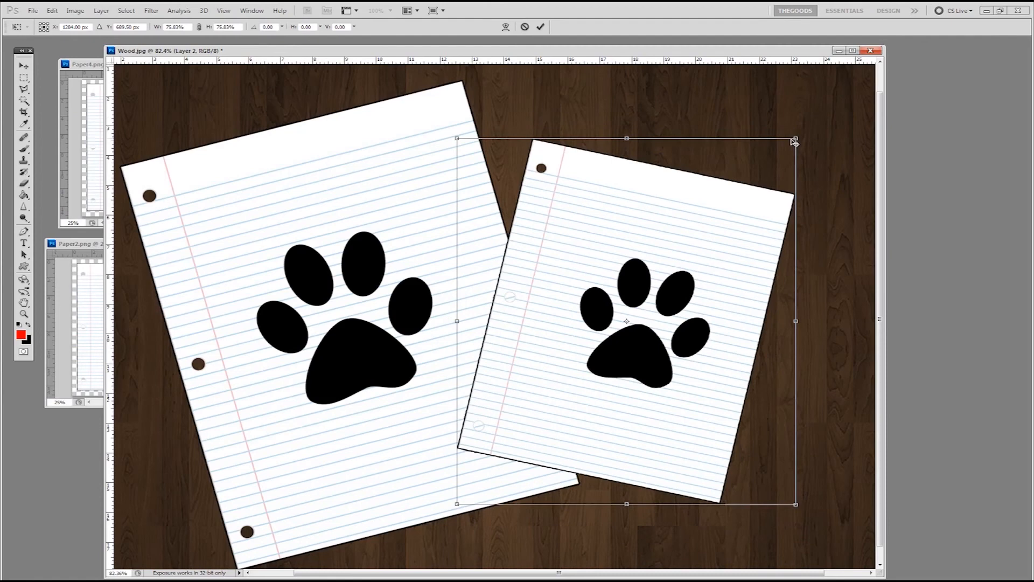
key(Return)
Scale the Layer 1 paper down proportionally about its centre to roughly match the size of the Layer 2 paper
ctrl+click(340, 162)
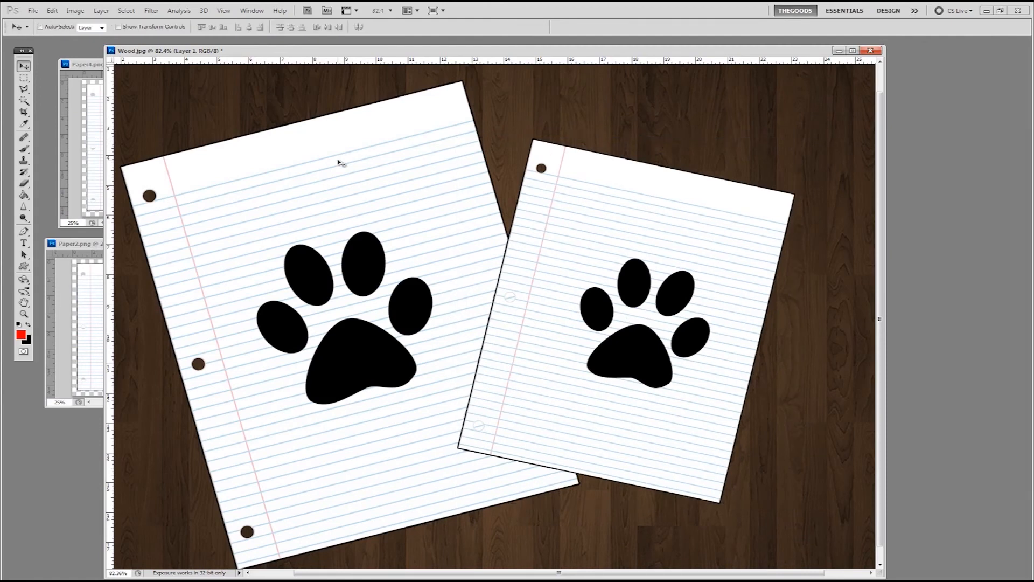
key(ctrl+t)
drag(581, 81, 524, 140)
key(Return)
Duplicate the Layer 1 paper to the lower right, duplicate it again to the upper right, and rotate that second copy about 19.7° clockwise
drag(415, 201, 472, 280)
drag(483, 200, 619, 110)
key(ctrl+t)
drag(721, 95, 826, 166)
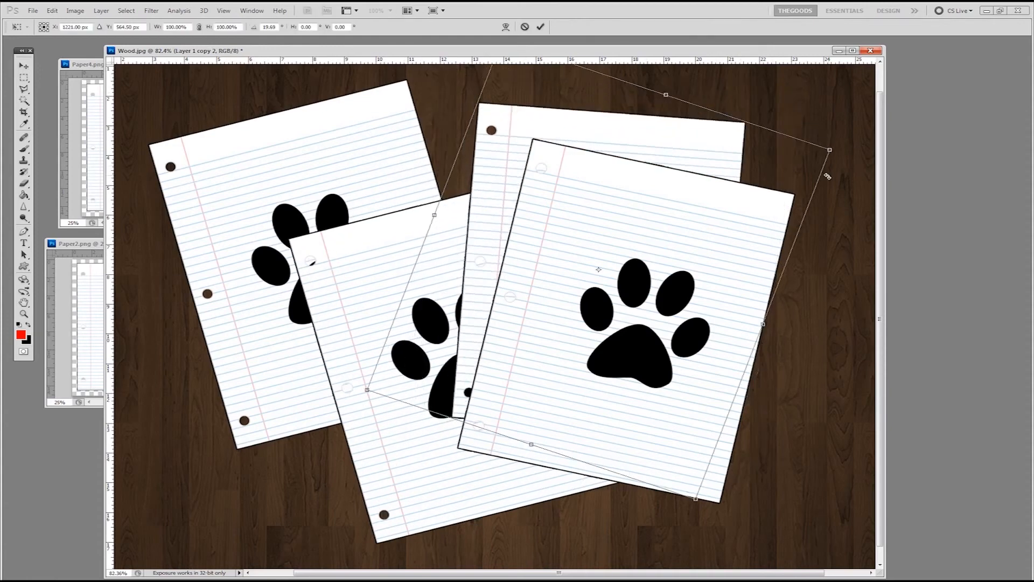
key(Return)
Duplicate the upper-right paper copy over to the left side of the canvas and rotate the duplicate counterclockwise
drag(636, 153, 348, 226)
key(ctrl+t)
drag(462, 209, 387, 168)
key(Return)
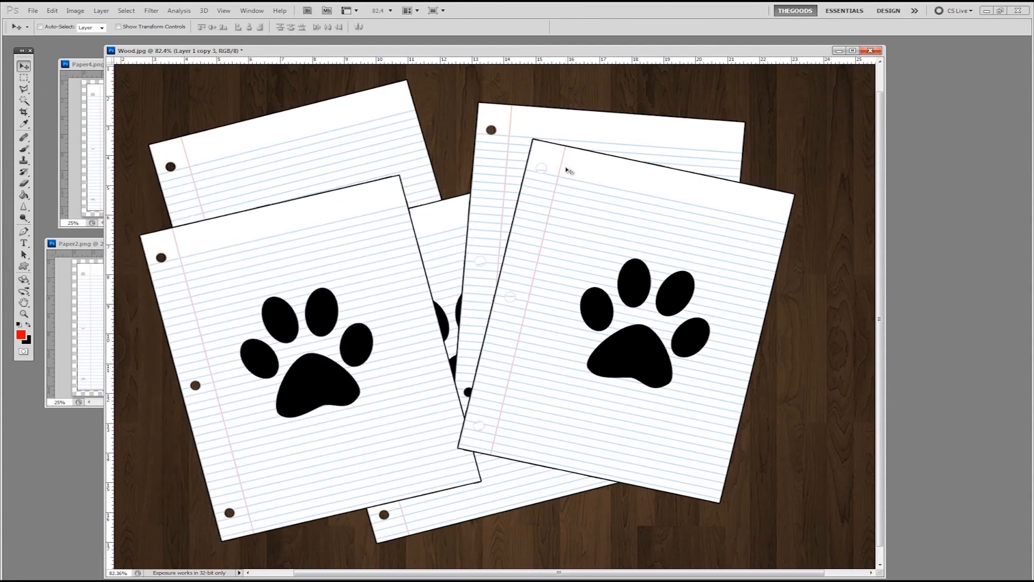
Show the Layers panel and cycle the active layer between Layer 2 and Layer 1 copy 2, ending on Layer 1 copy 2
key(F7)
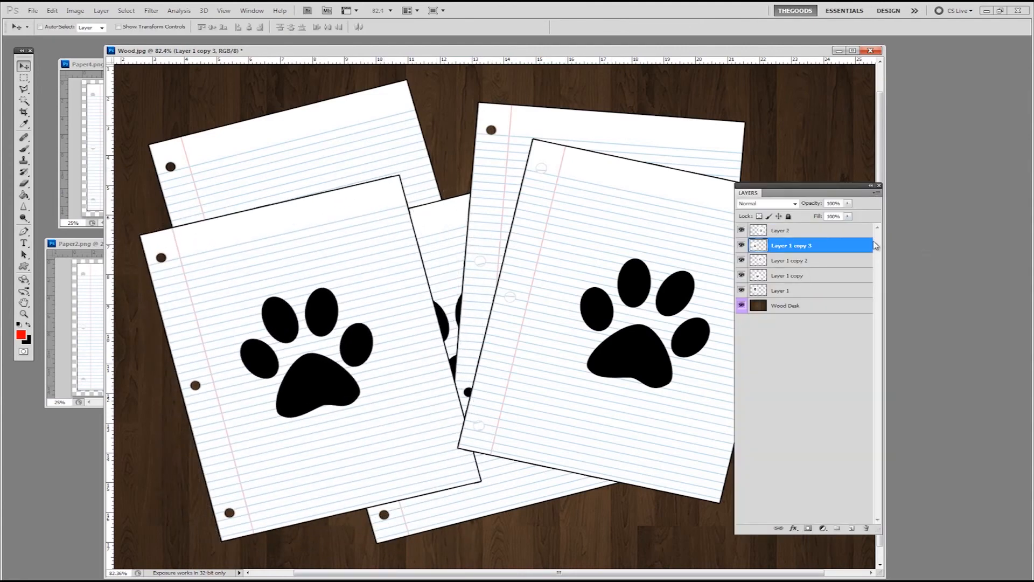
key(alt+bracketright)
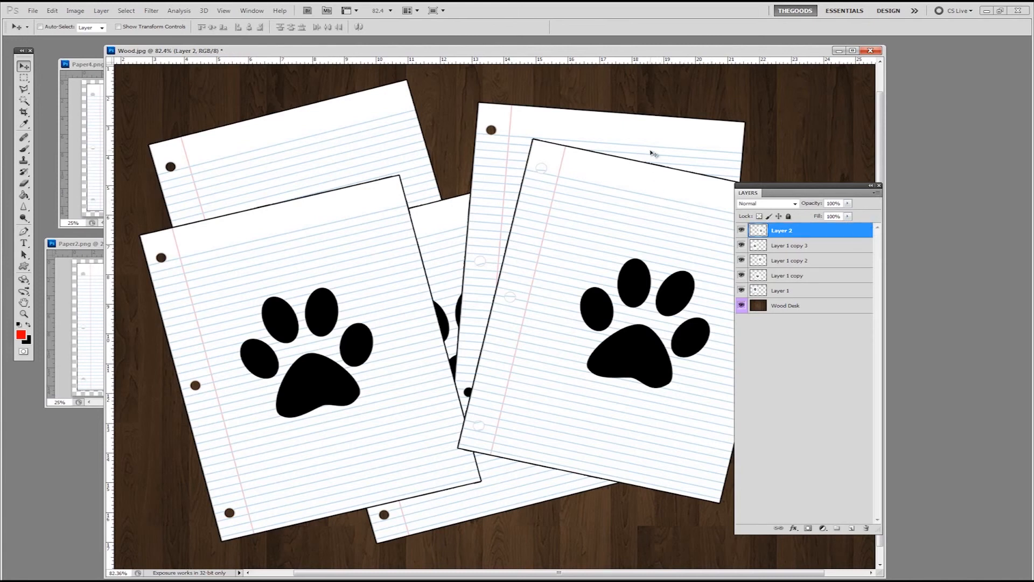
key(alt+bracketleft)
key(alt+bracketleft)
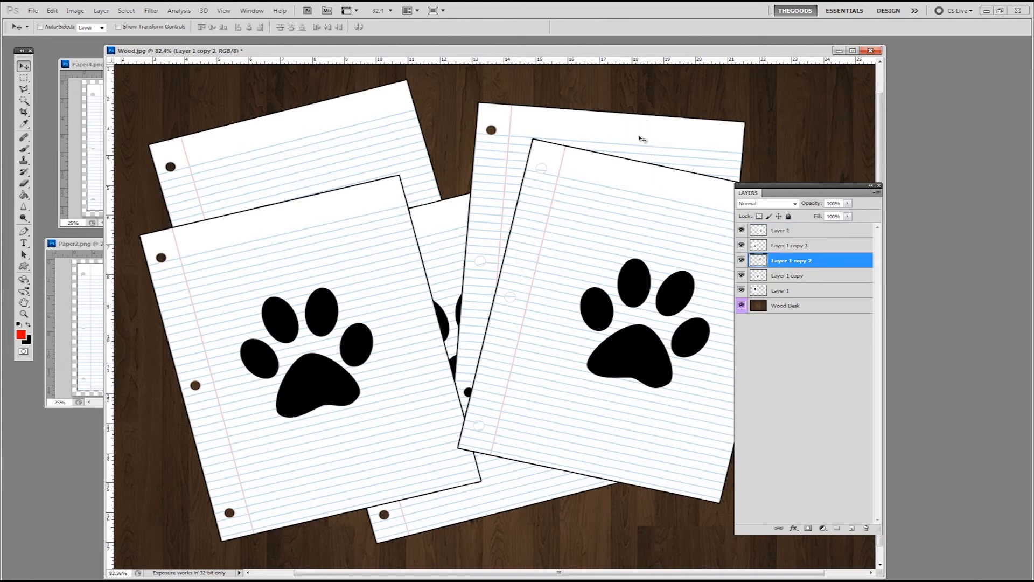
key(alt+bracketright)
key(alt+bracketright)
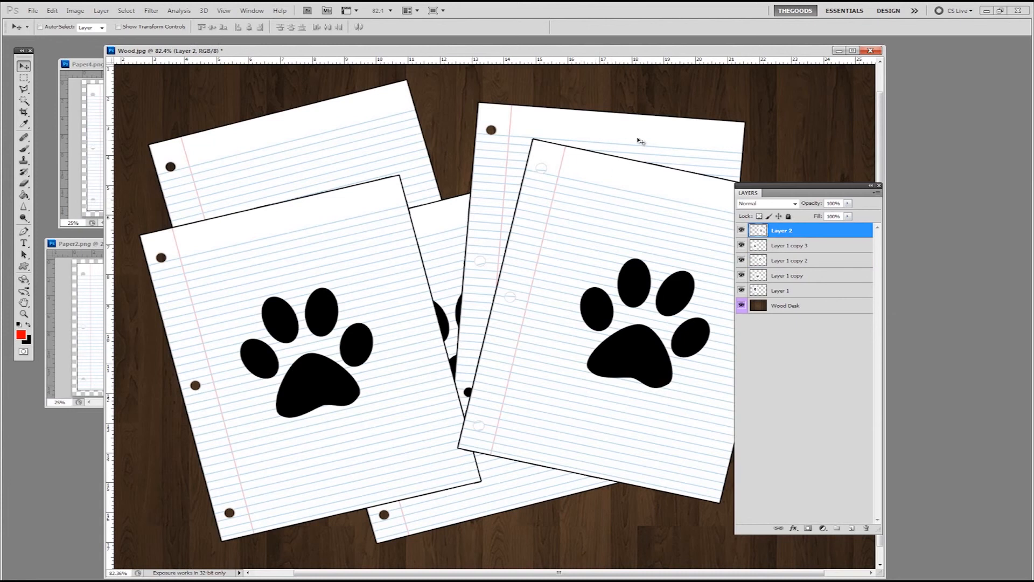
key(alt+bracketleft)
key(alt+bracketleft)
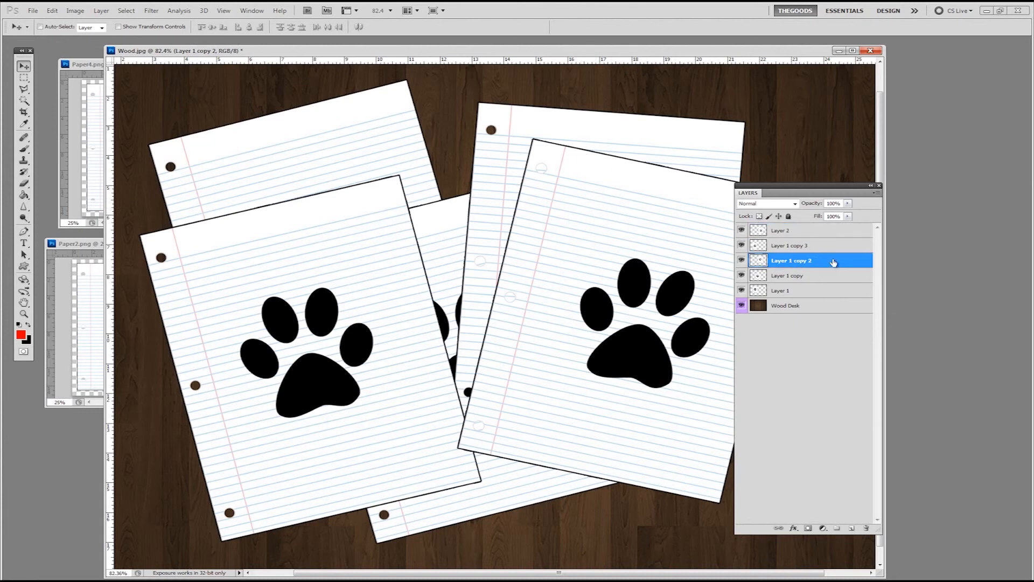
Move Layer 1 copy 2 to the top of the layer stack and shift its paper left on the canvas
drag(831, 245, 831, 230)
drag(672, 194, 617, 184)
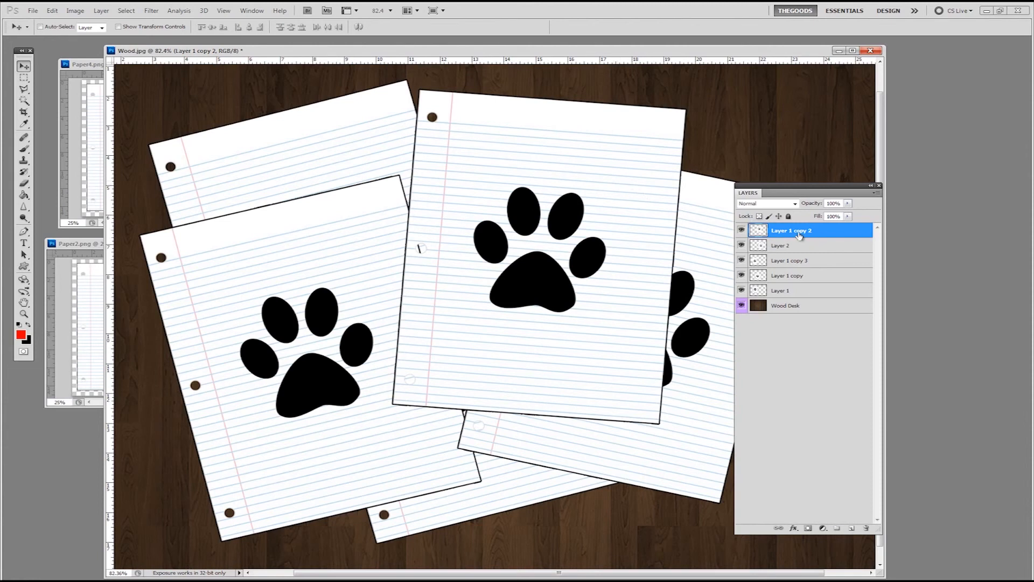
Rename the Layer 1 copy 2 layer as top paper and toggle its visibility off and on
double_click(799, 235)
click(815, 351)
double_click(797, 230)
text(top paper)
key(Return)
click(741, 230)
click(741, 230)
Rename Layer 2 as 2nd paper
click(785, 246)
double_click(784, 246)
text(2nd paper)
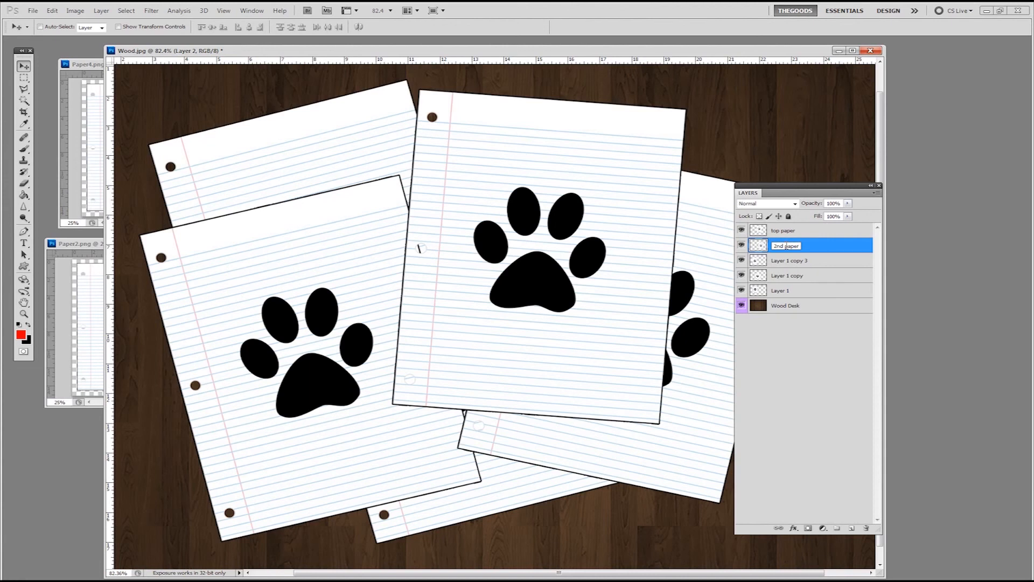
key(Return)
Select individual papers directly on the canvas and nudge each one slightly to spread out the arrangement
mouse_move(492, 172)
mouse_down()
mouse_move(520, 189)
mouse_move(502, 174)
mouse_up()
drag(637, 427, 639, 450)
drag(312, 284, 314, 298)
drag(314, 298, 315, 289)
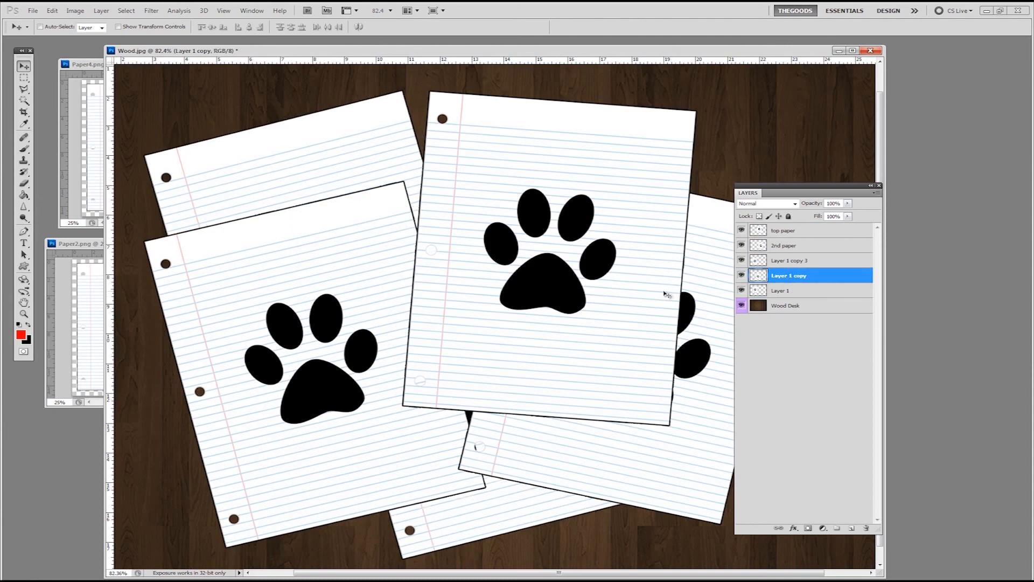
Duplicate the Layer 1 copy paper twice, placing one duplicate at the canvas's left and the other at the upper right, rotated clockwise
drag(454, 451, 279, 452)
key(ctrl+j)
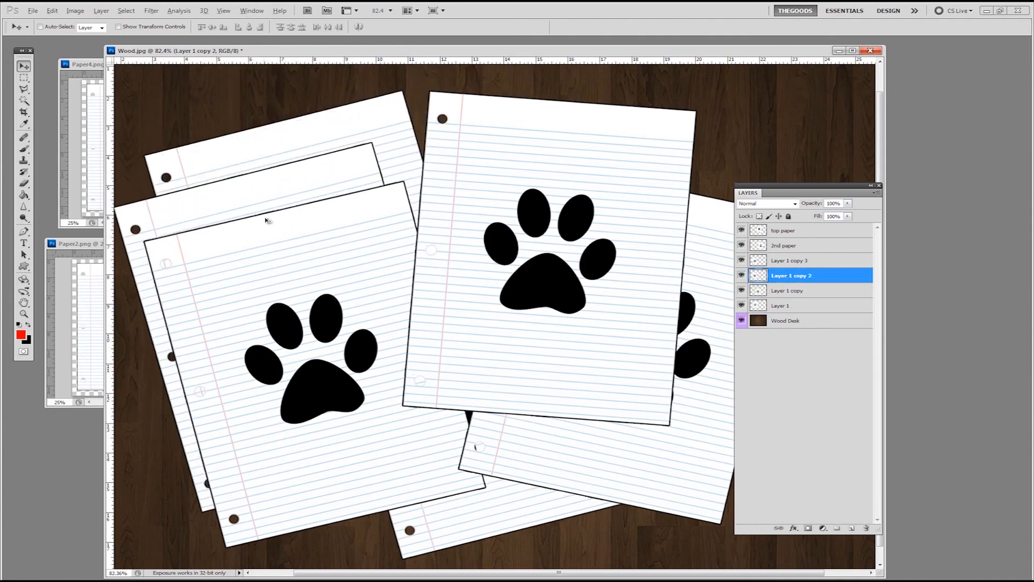
drag(541, 161, 621, 146)
key(ctrl+t)
drag(833, 99, 863, 248)
key(Return)
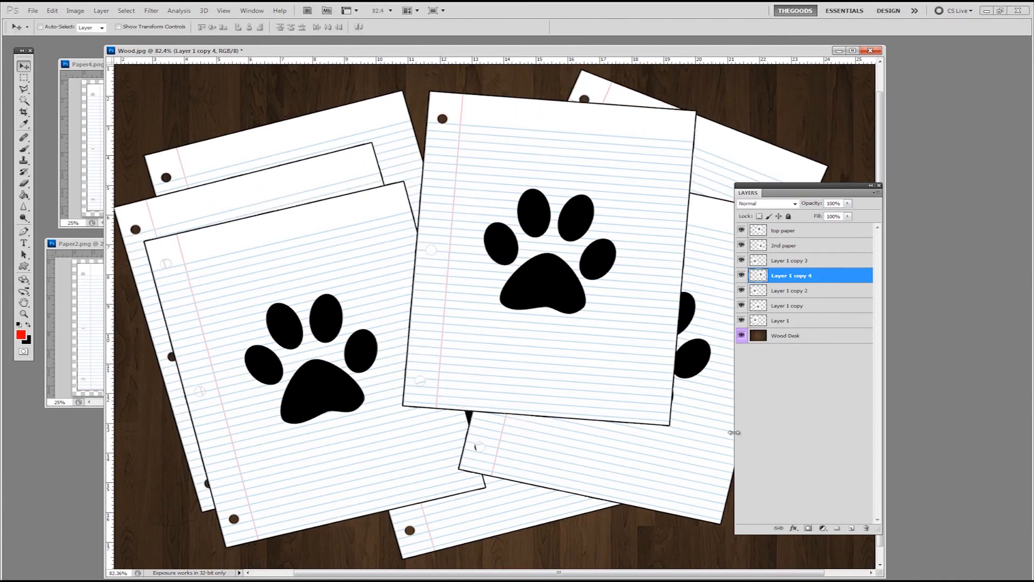
Duplicate the rotated upper-right paper toward the left papers, and move the top paper layer down and left on the canvas
key(ctrl+j)
drag(728, 172, 500, 221)
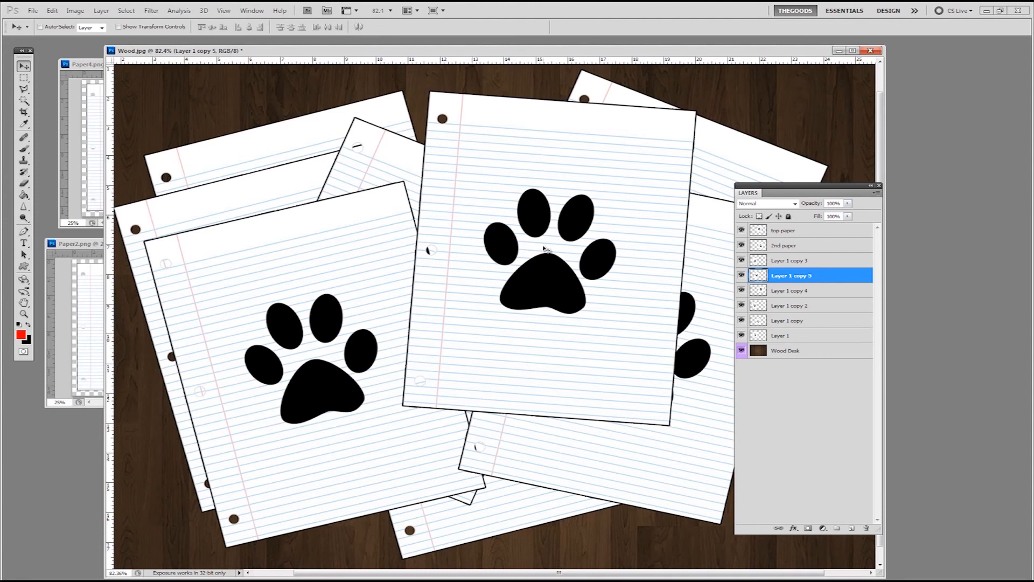
ctrl+click(546, 249)
drag(601, 206, 552, 275)
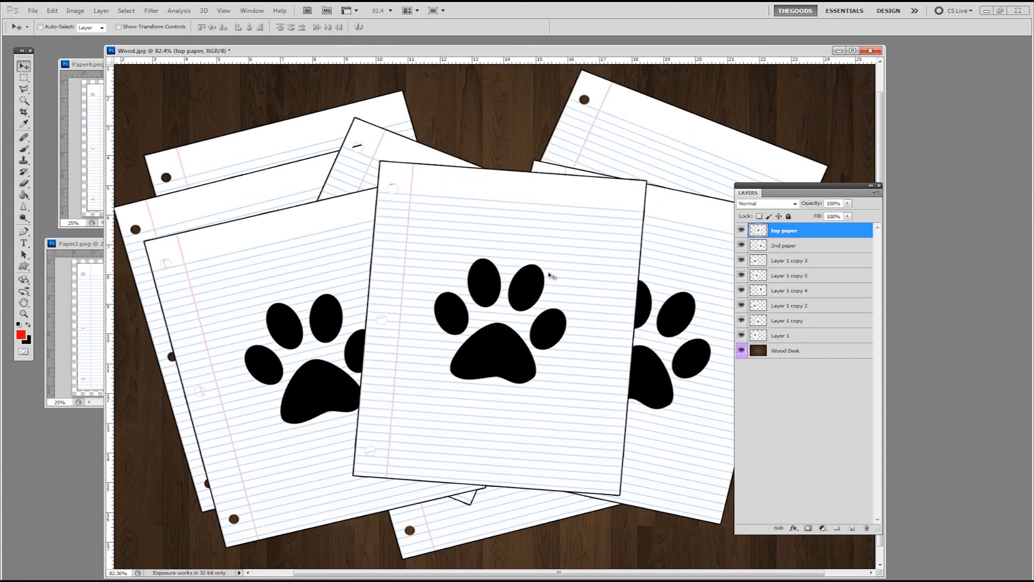